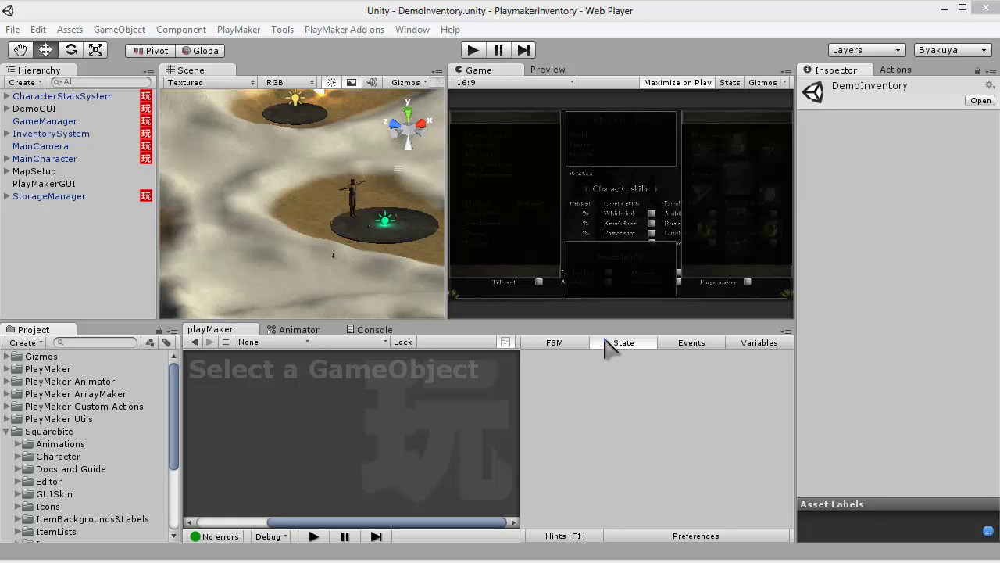
- Look through the Squarebite tool options for creating items, creating systems and opening online resources
click(606, 342)
click(283, 29)
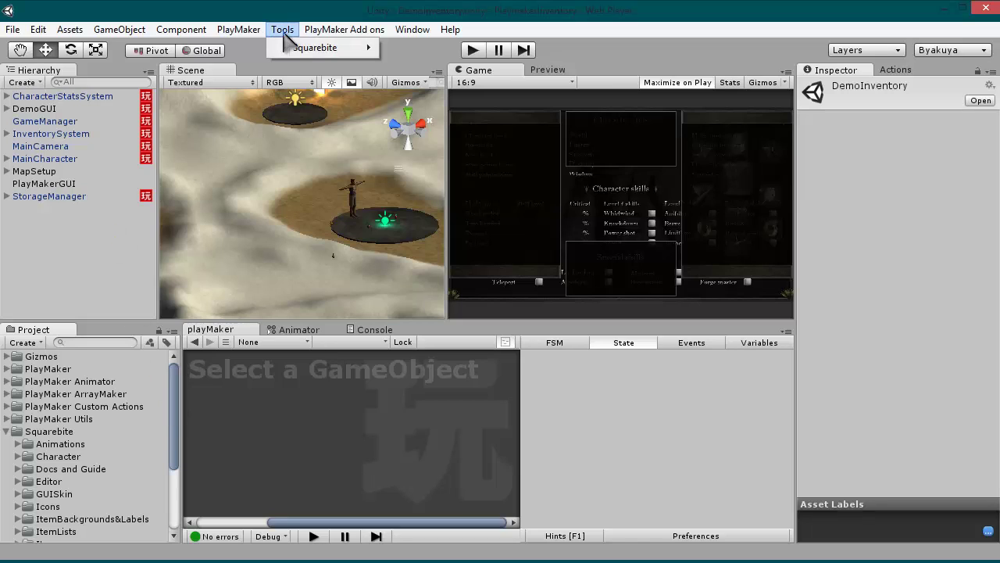
mouse_move(320, 49)
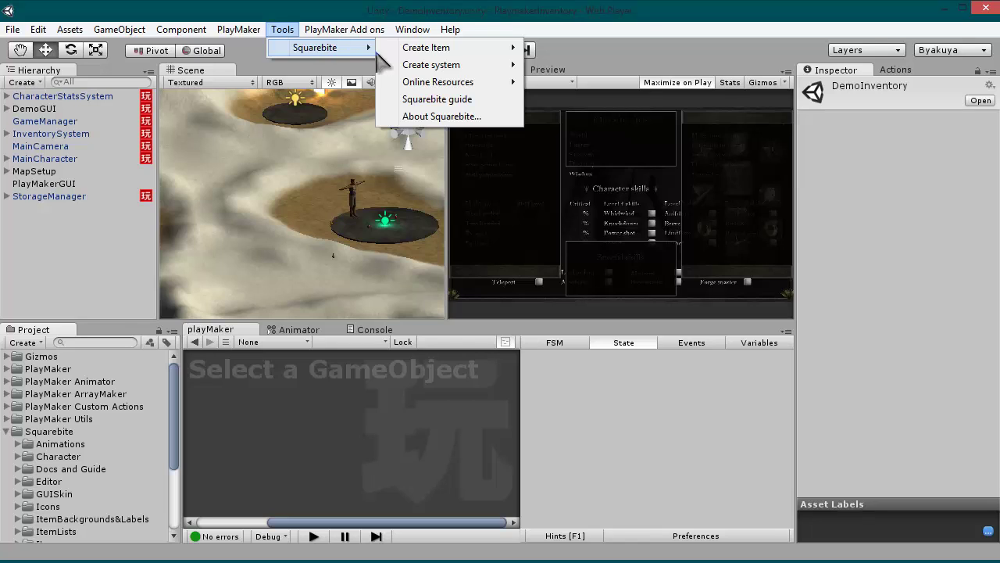
mouse_move(426, 49)
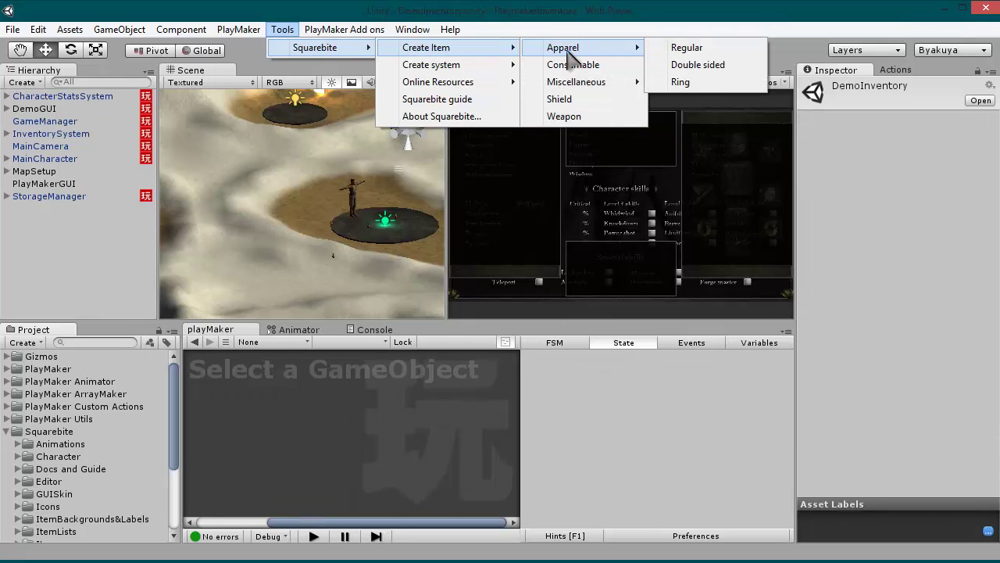
mouse_move(584, 53)
mouse_move(466, 67)
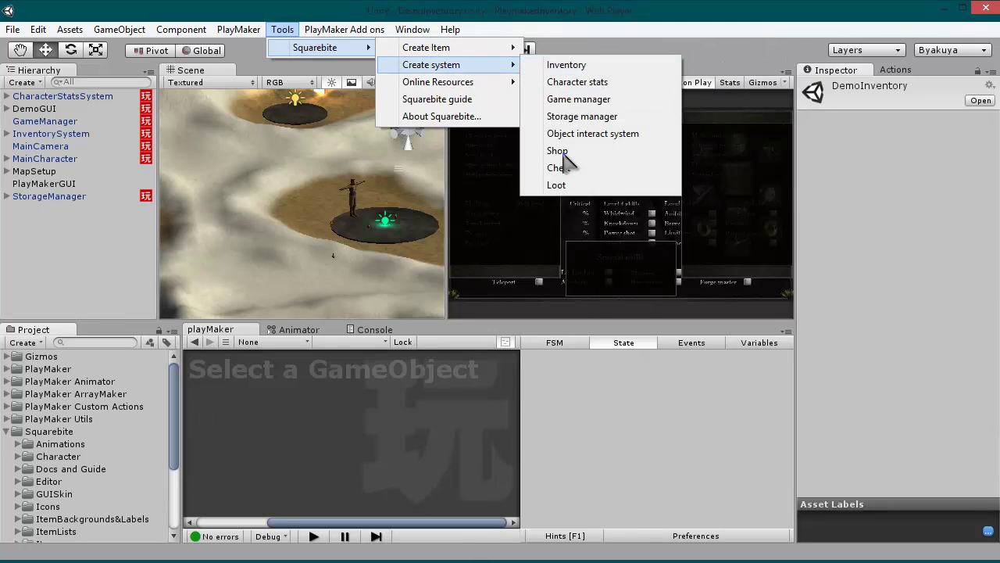
mouse_move(466, 84)
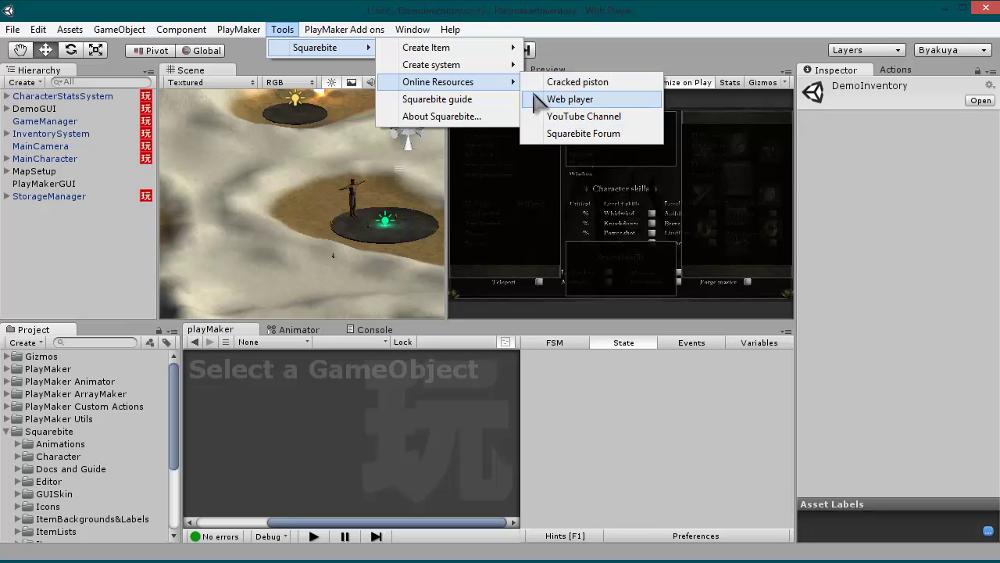
click(441, 116)
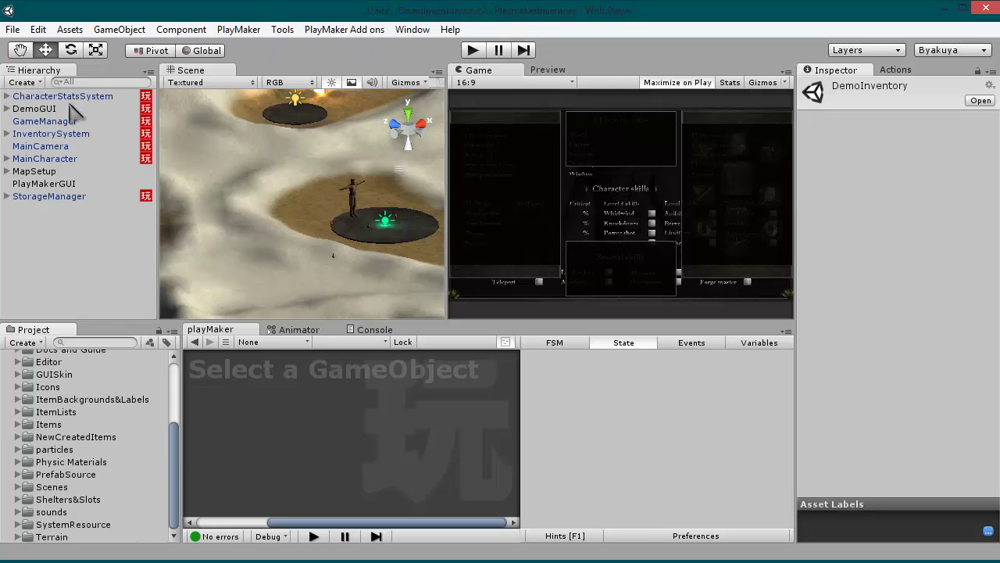
- Create a new scene and add a cube to it
click(13, 30)
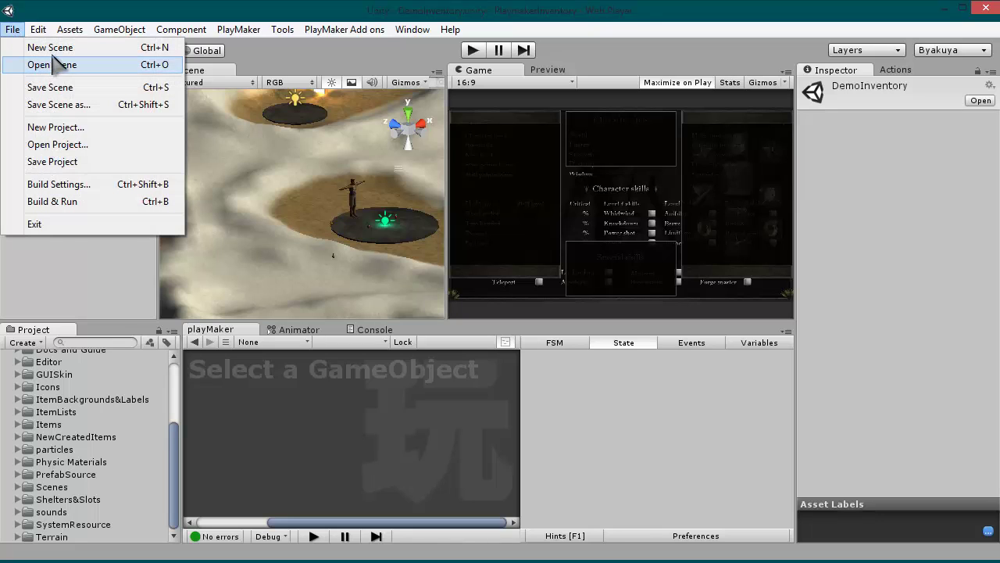
click(50, 47)
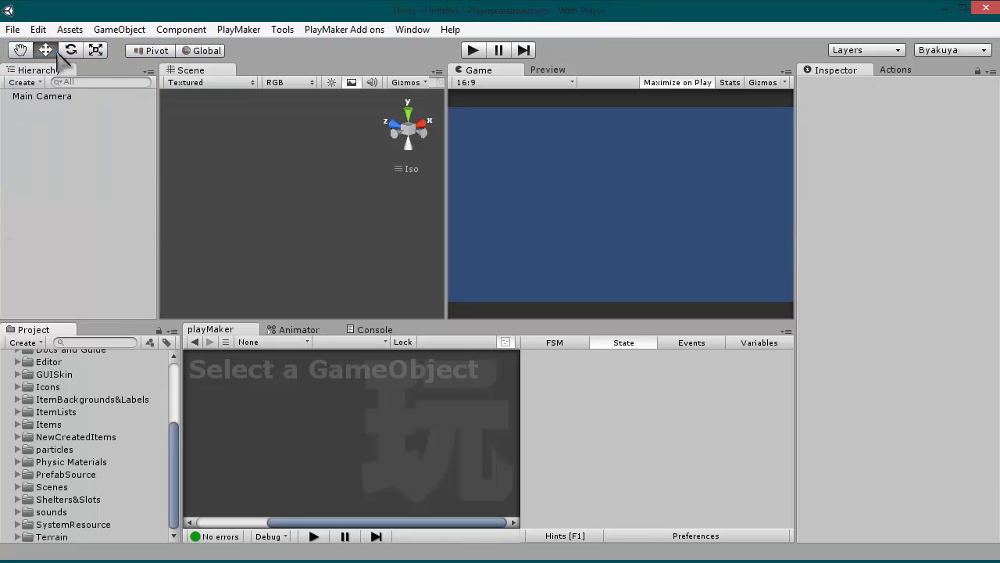
click(119, 29)
mouse_move(156, 68)
click(386, 228)
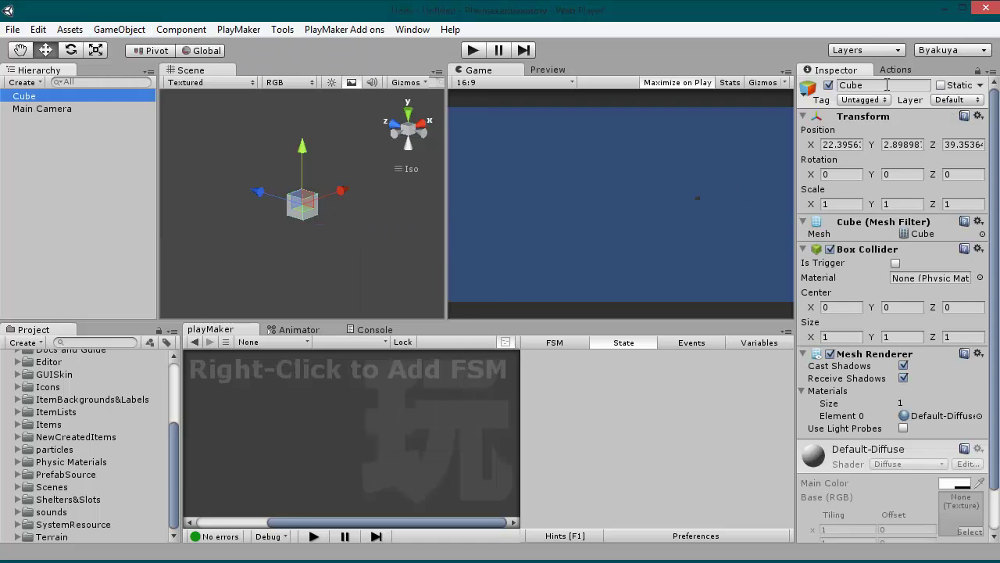
- Set the cube's scale to X 30, Y 1 and Z 30 to form a flat platform
click(849, 204)
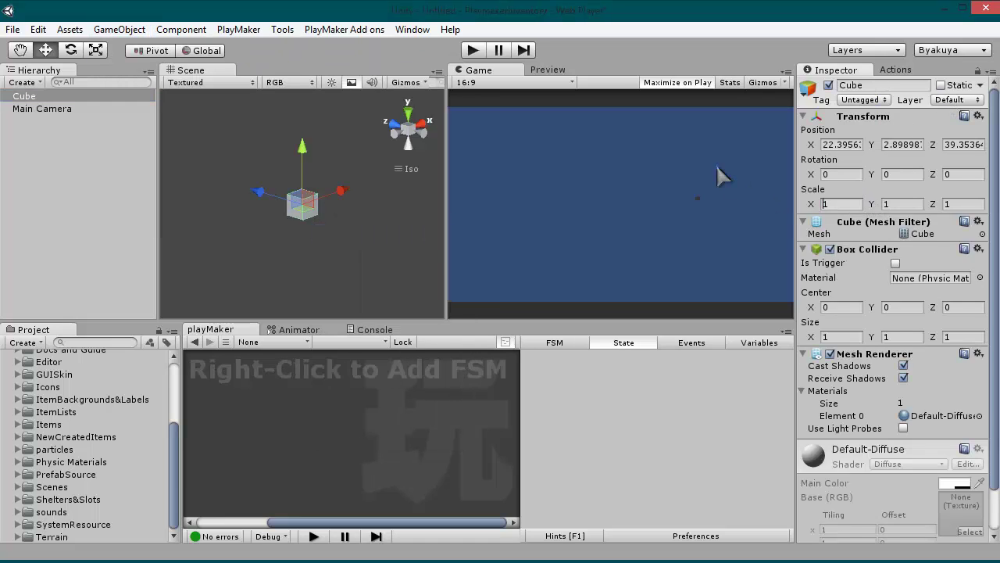
text(30)
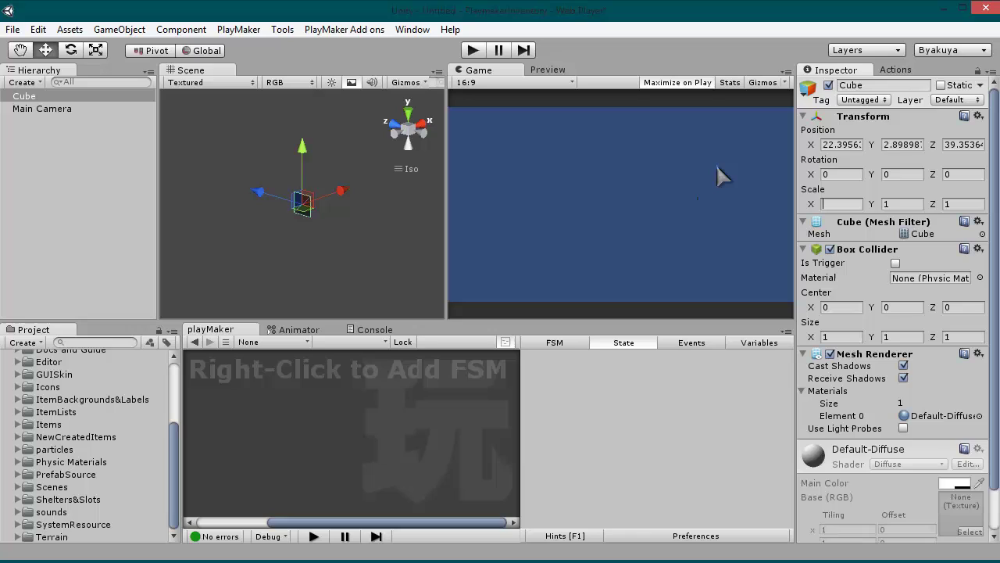
key(Tab)
text(3)
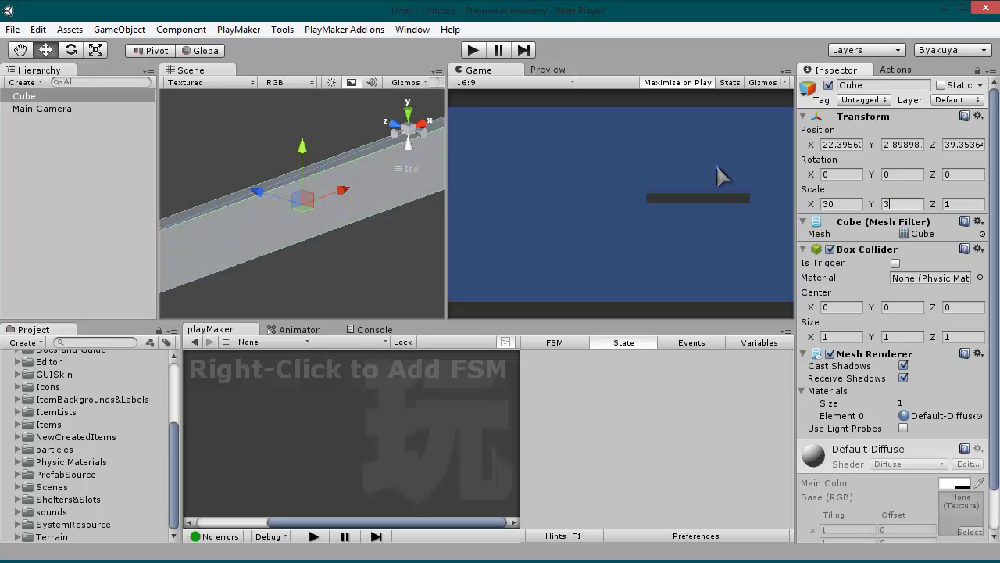
key(BackSpace)
text(1)
key(Tab)
text(30)
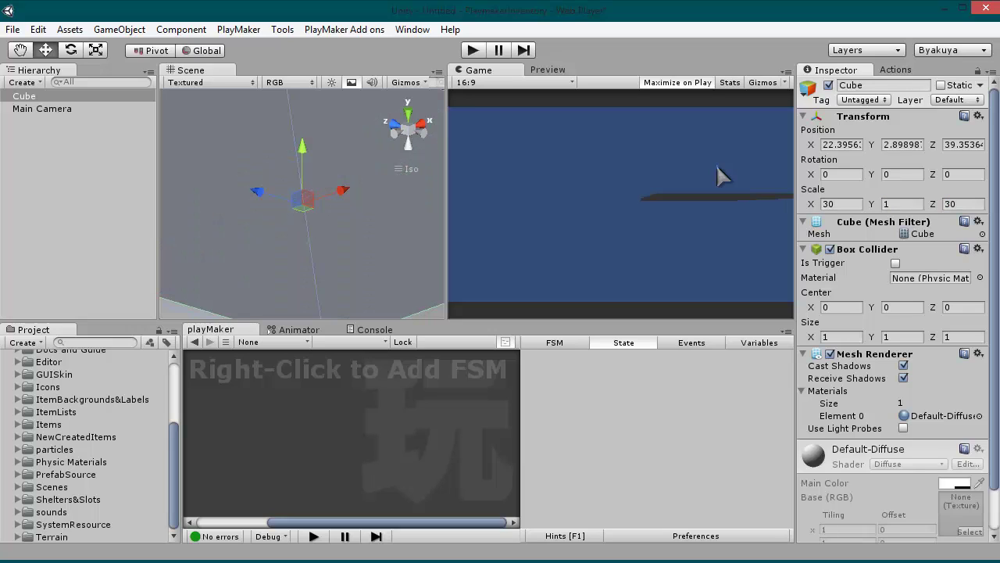
- Add a directional light and raise it above the platform to a Y position of about 7.18
click(118, 30)
mouse_move(164, 66)
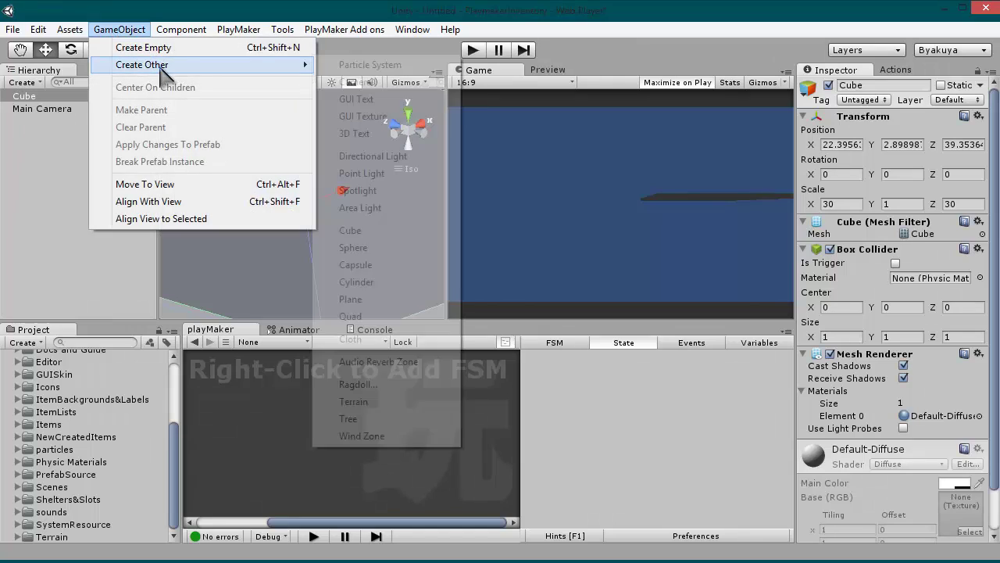
click(367, 156)
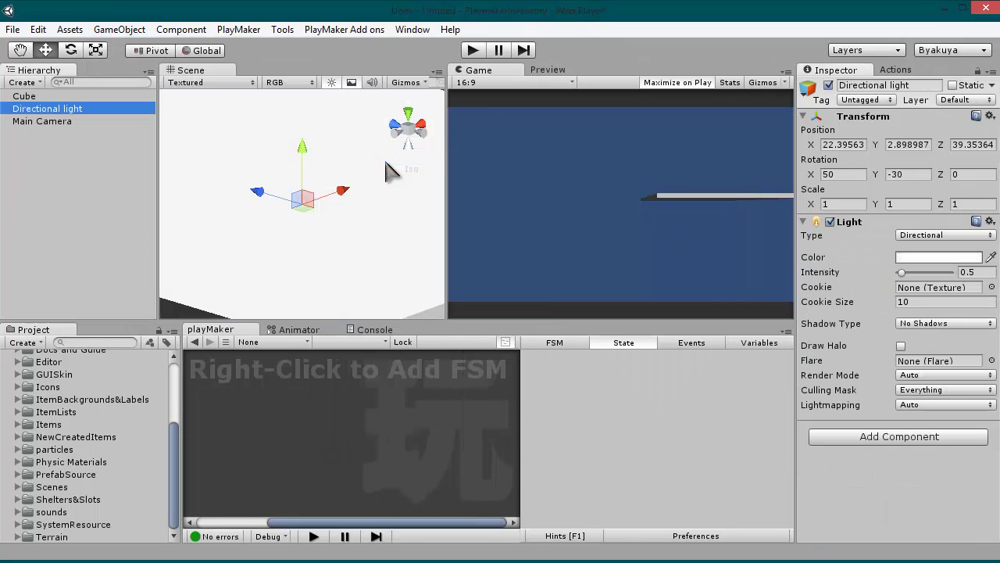
drag(303, 160, 302, 117)
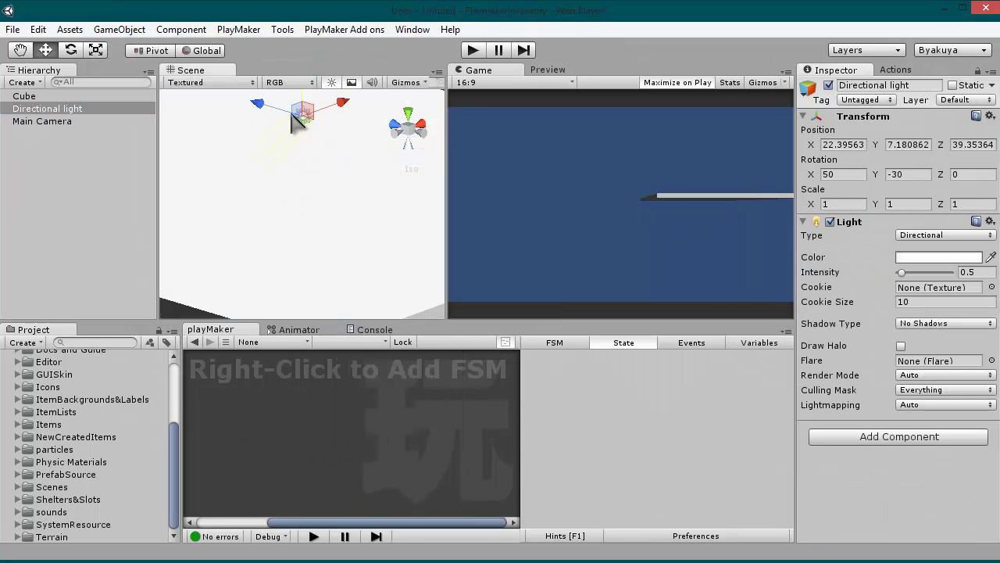
- Assign the wood_texture material to the cube's Element 0 material slot
click(24, 96)
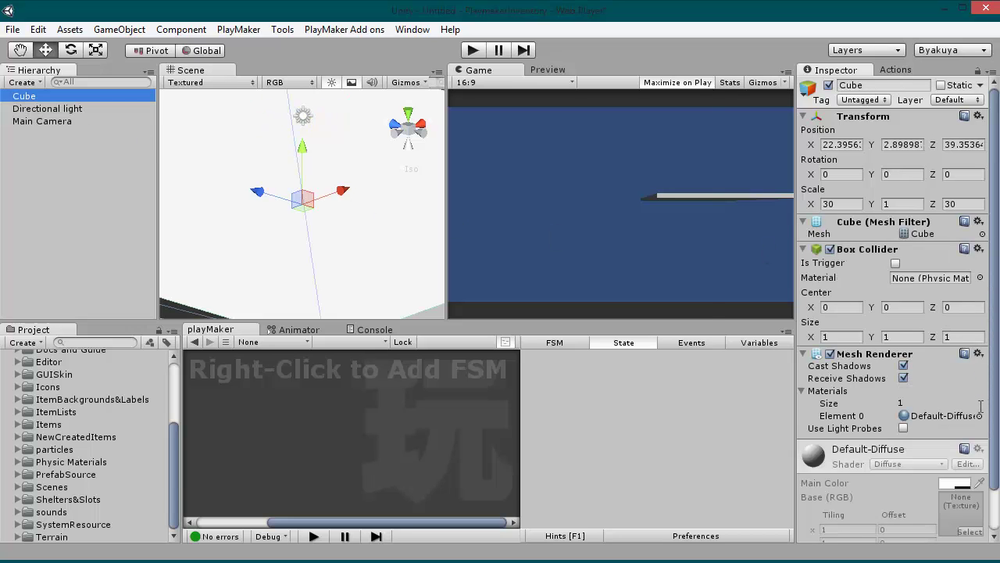
click(984, 427)
click(981, 416)
click(904, 428)
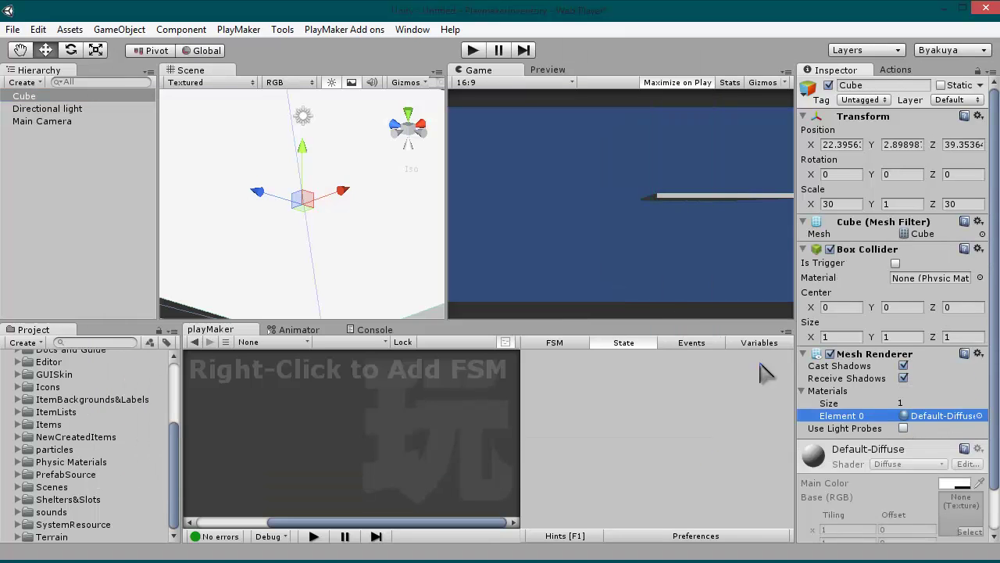
click(981, 416)
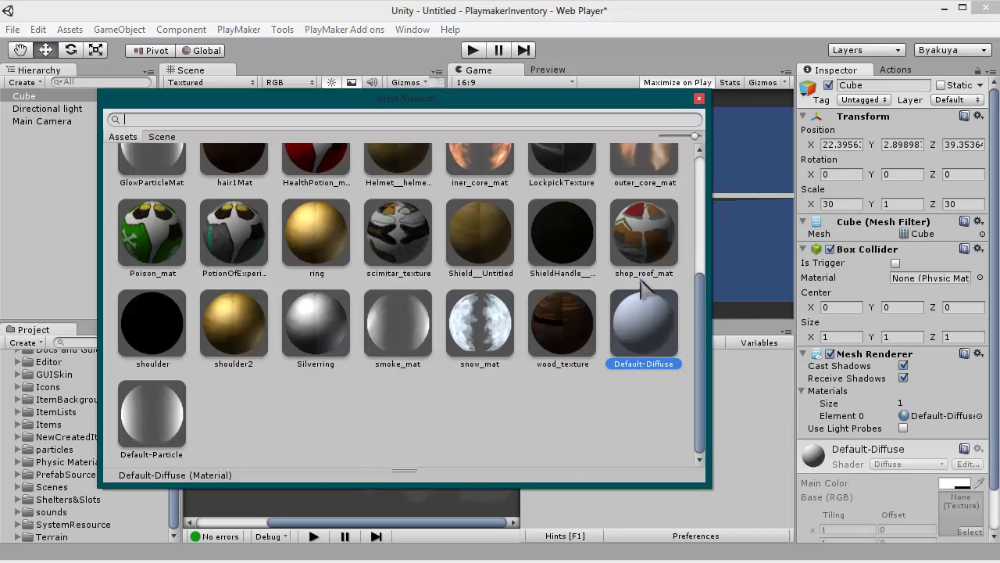
click(568, 319)
click(698, 98)
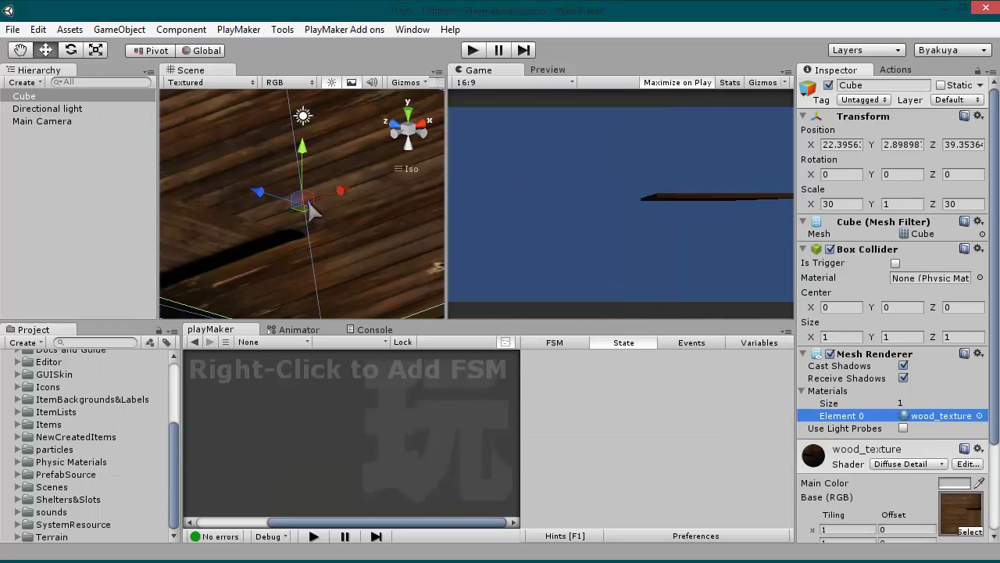
scroll(309, 199, down, 3)
right_drag(311, 191, 358, 237)
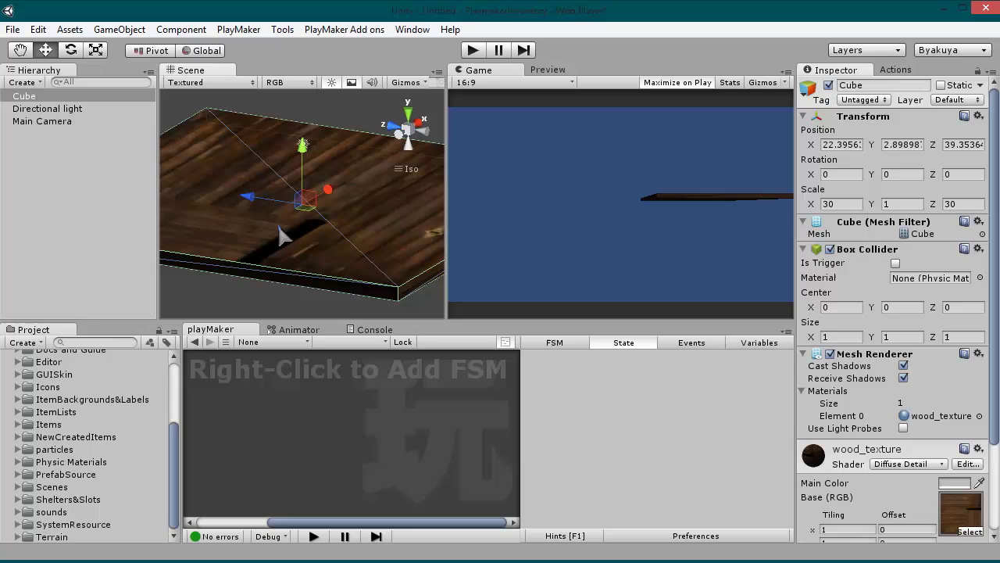
- Delete the default Main Camera and add the MainCamera prefab from the Squarebite Character folder to the scene
scroll(22, 395, up, 1)
click(17, 385)
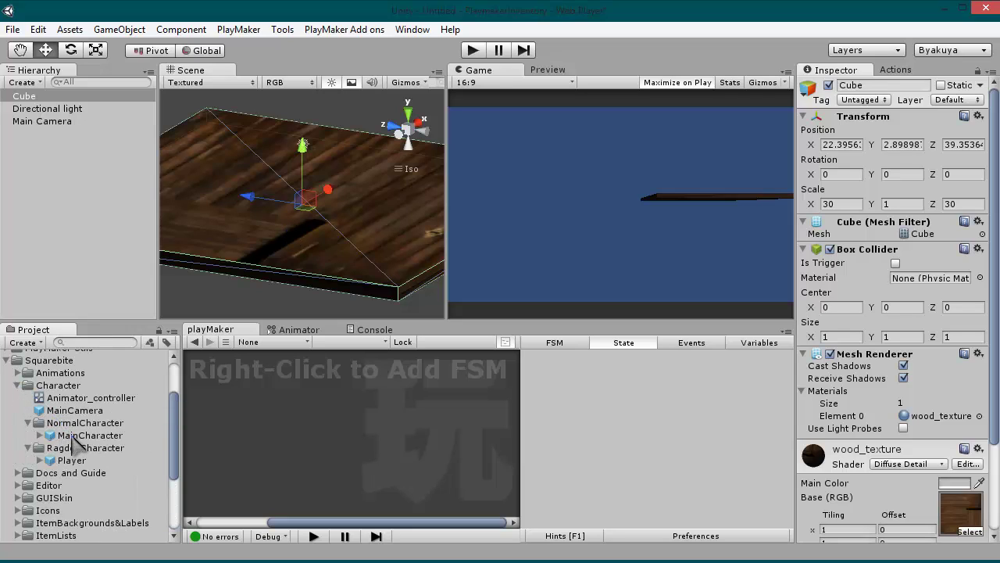
click(47, 122)
key(Delete)
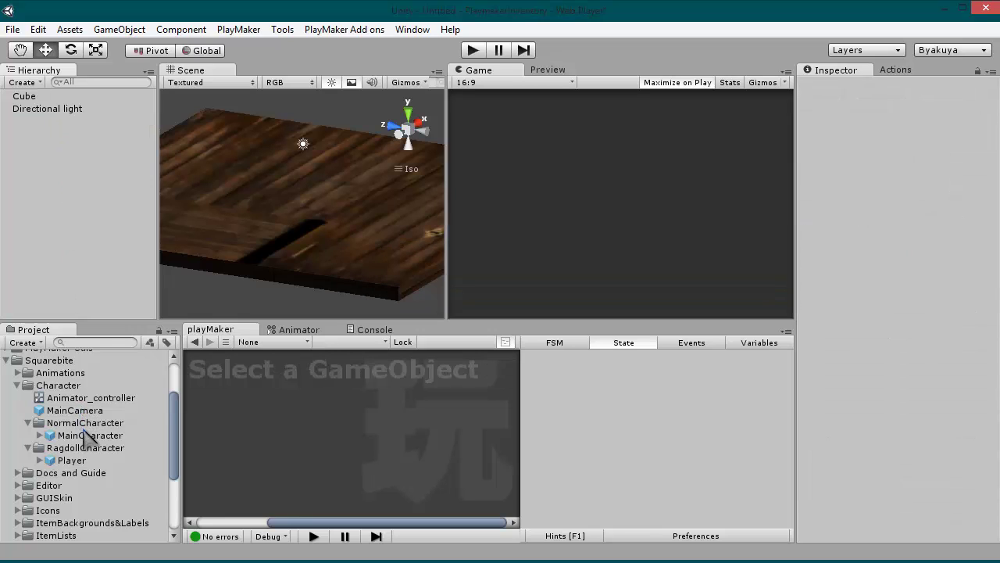
drag(74, 410, 66, 151)
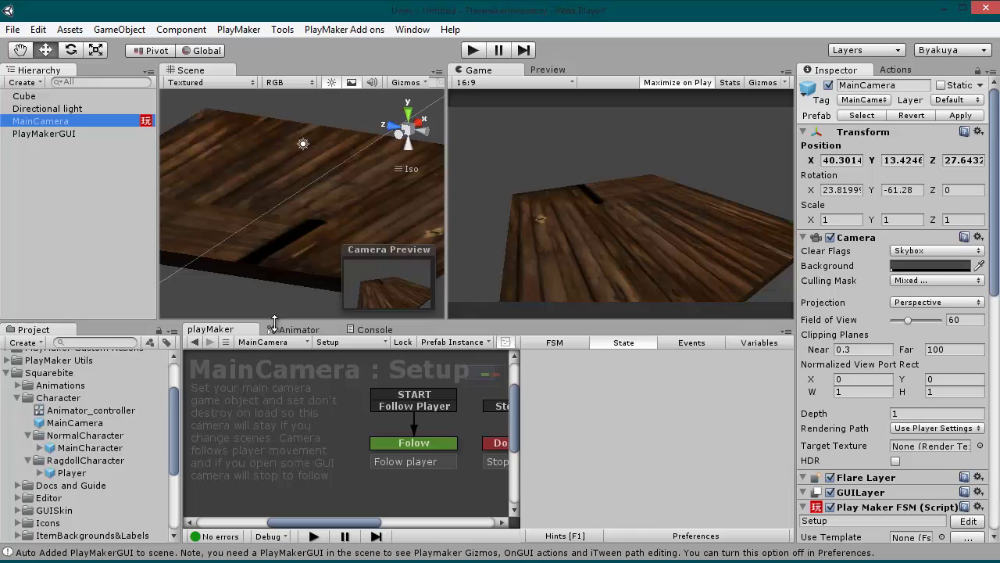
- Check the MainCamera's list of FSMs and inspect the Folow state of its Setup FSM
click(375, 342)
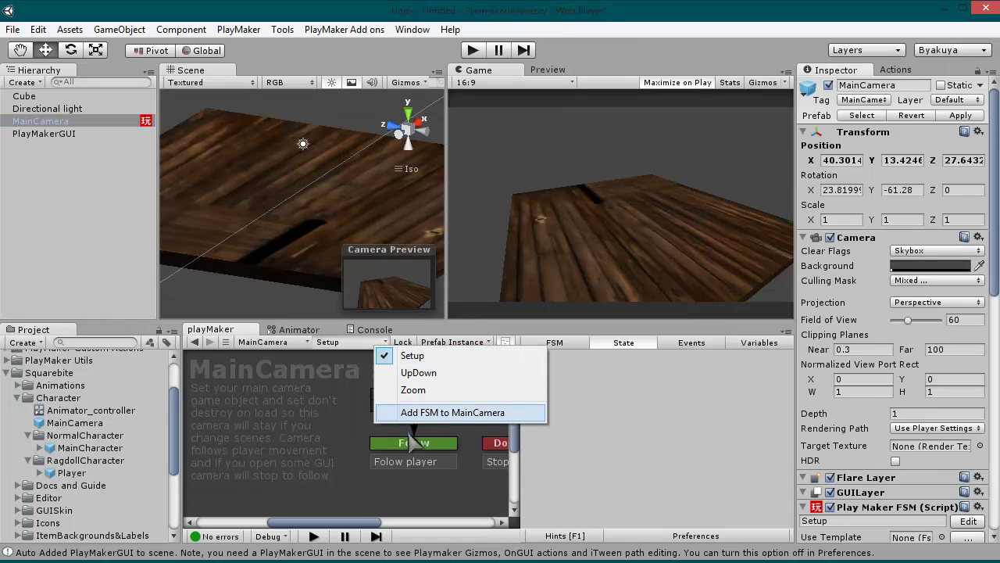
click(414, 443)
click(414, 443)
scroll(596, 459, up, 2)
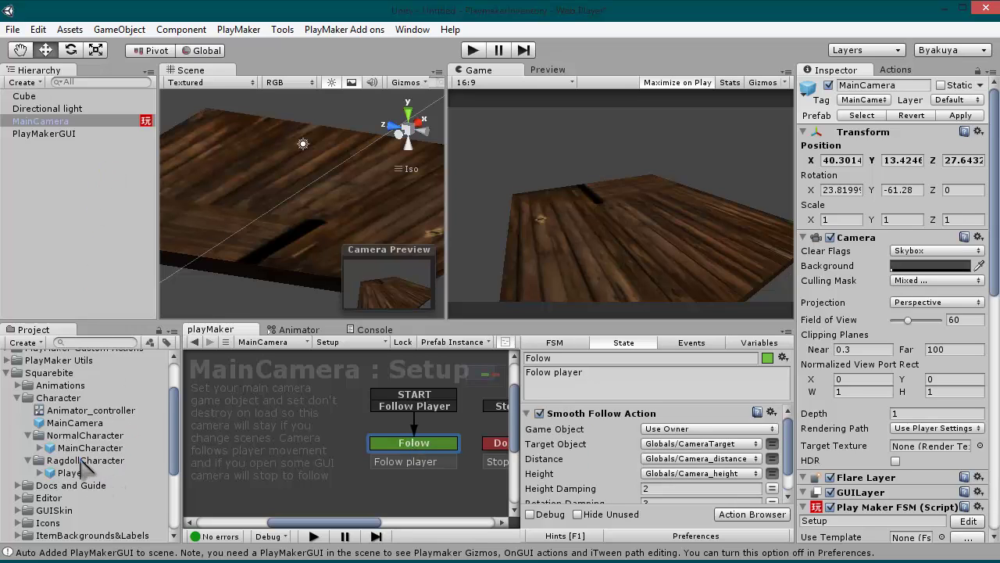
- Add the MainCharacter prefab to the scene and place it on the wooden platform at about X 24.57, Y 4.22, Z 40.76
drag(76, 449, 63, 190)
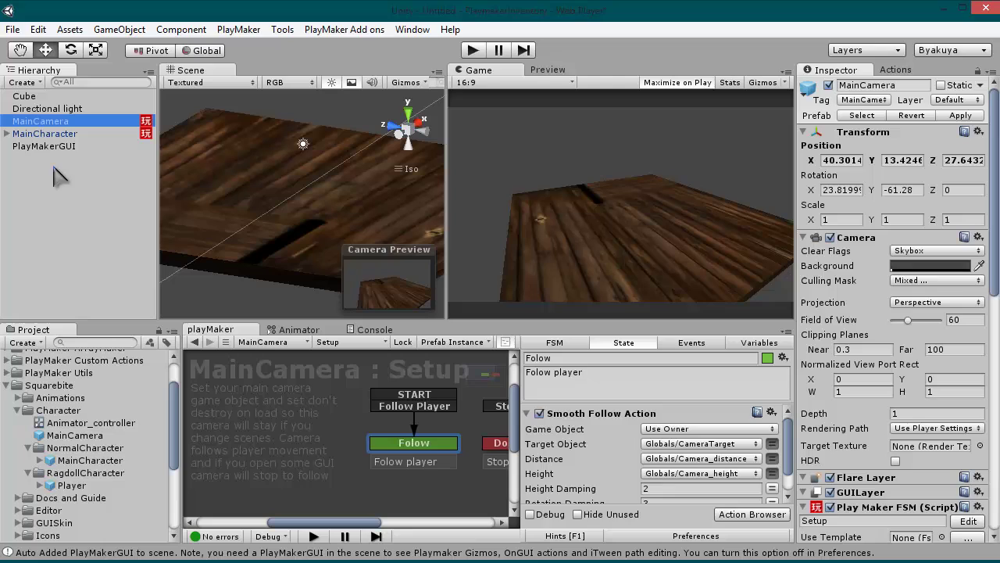
click(45, 133)
right_drag(337, 236, 313, 164)
drag(291, 177, 320, 170)
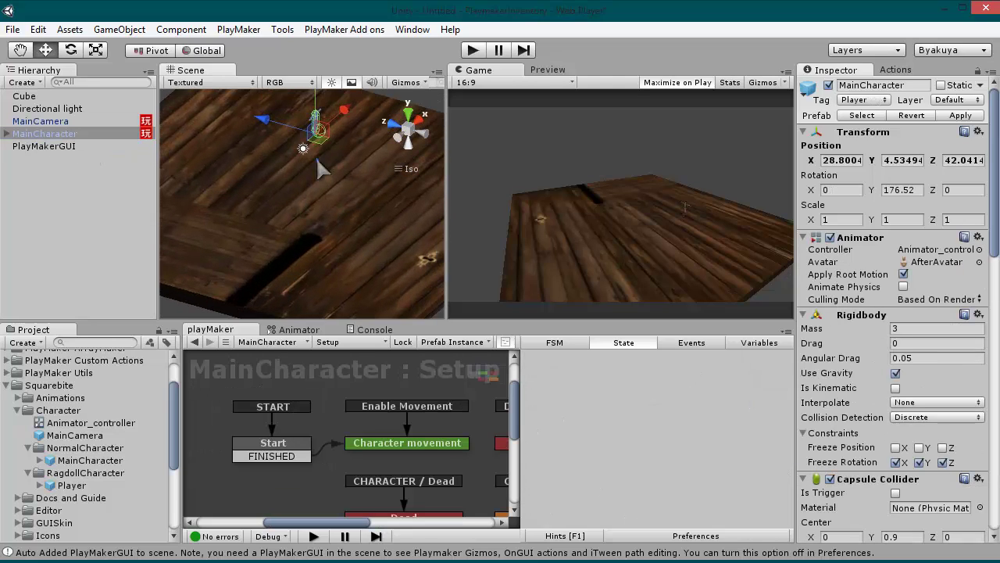
drag(344, 104, 320, 142)
drag(236, 150, 254, 156)
alt+drag(299, 216, 357, 101)
drag(293, 125, 311, 183)
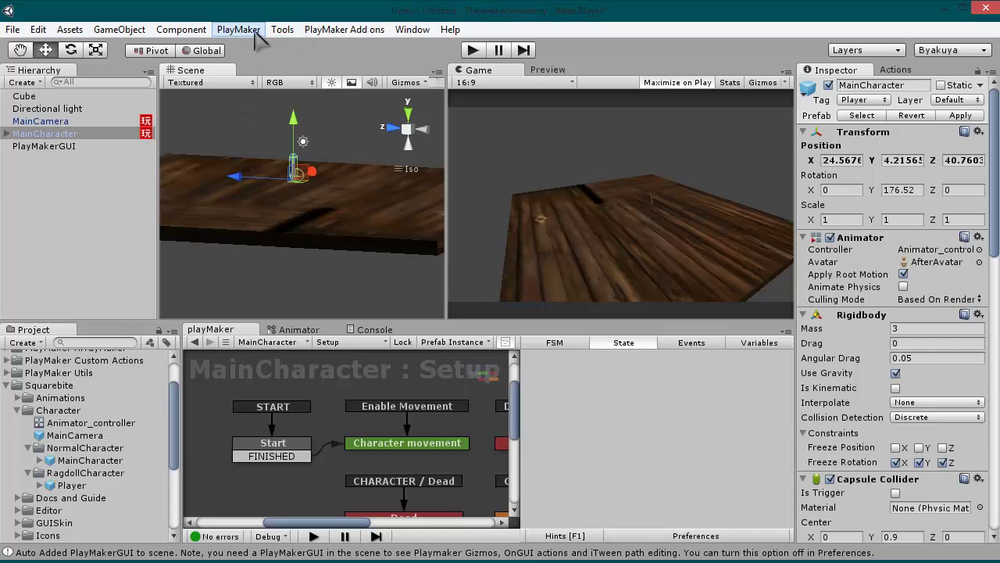
- Create the Squarebite Game manager system in the scene and select the new object in the hierarchy
click(281, 30)
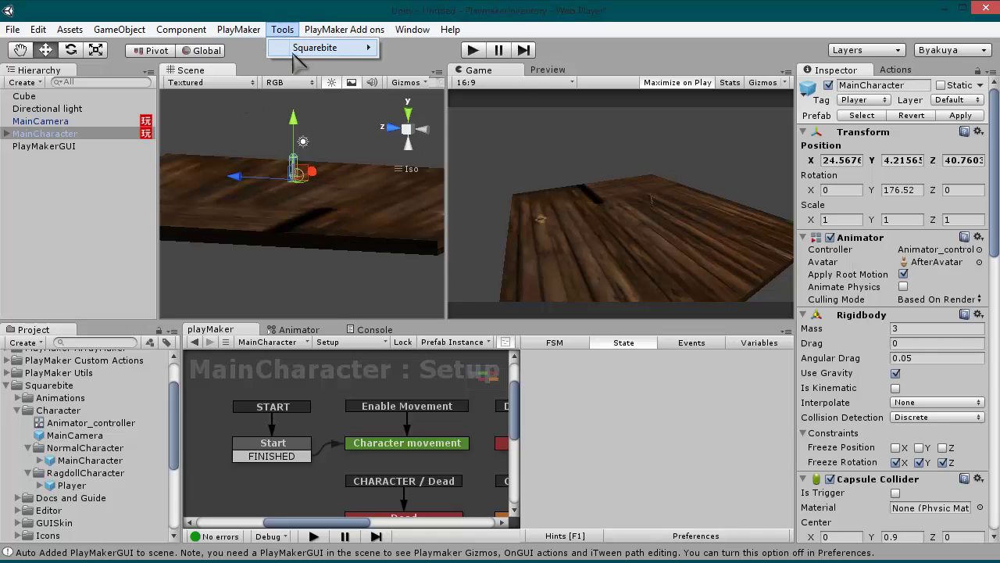
mouse_move(313, 48)
mouse_move(444, 69)
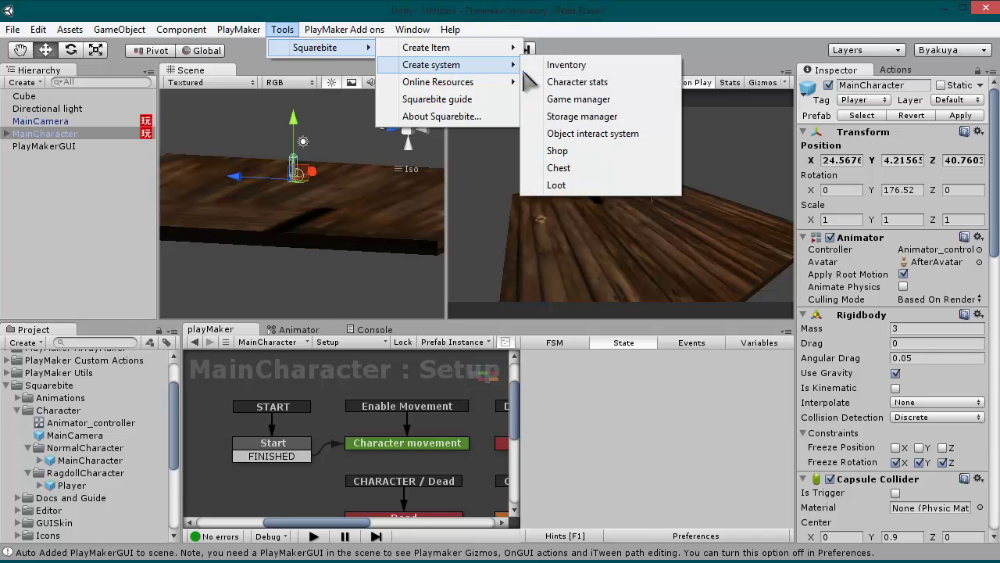
click(592, 102)
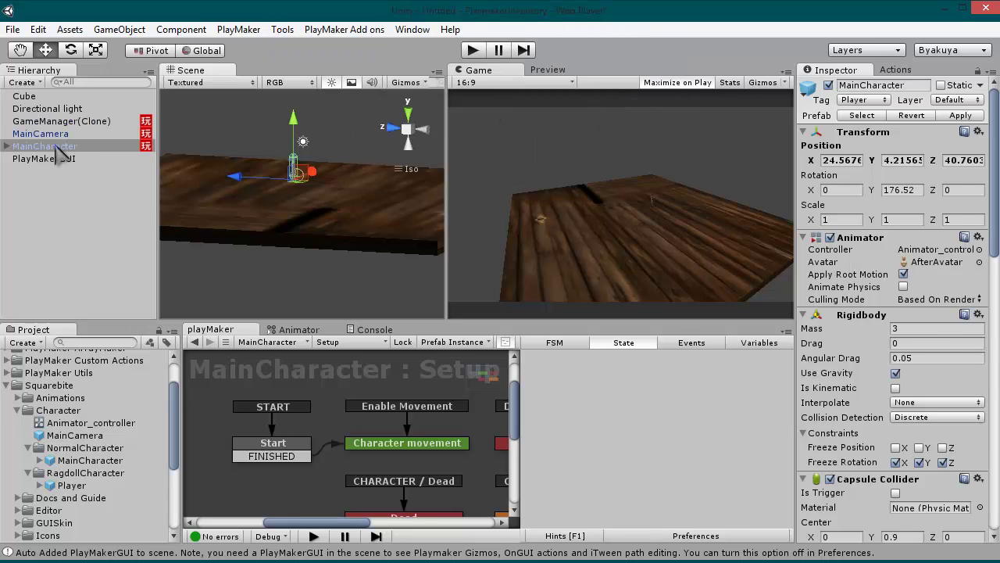
click(61, 121)
- Create the Squarebite Inventory system in the scene
click(282, 29)
mouse_move(315, 48)
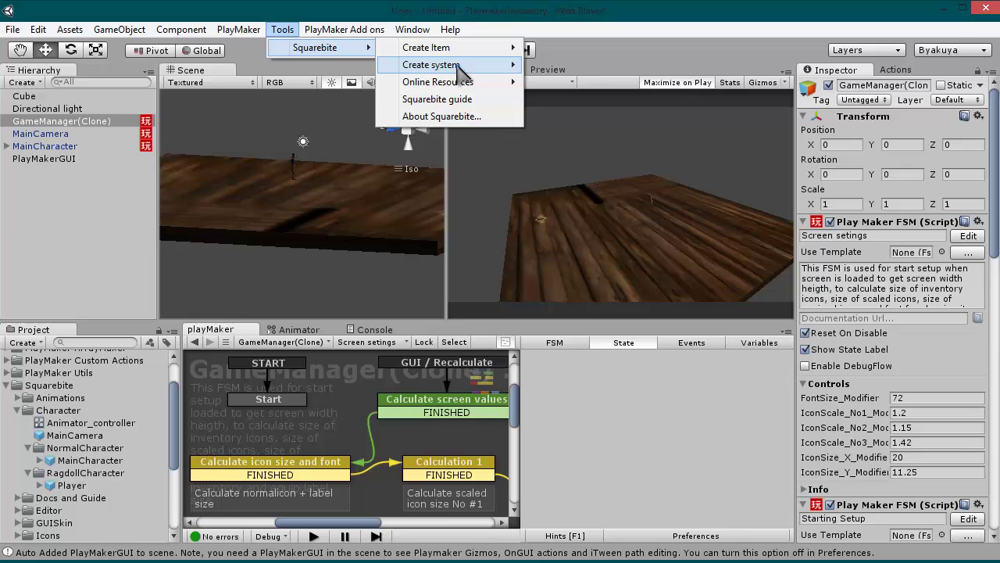
mouse_move(459, 66)
click(608, 68)
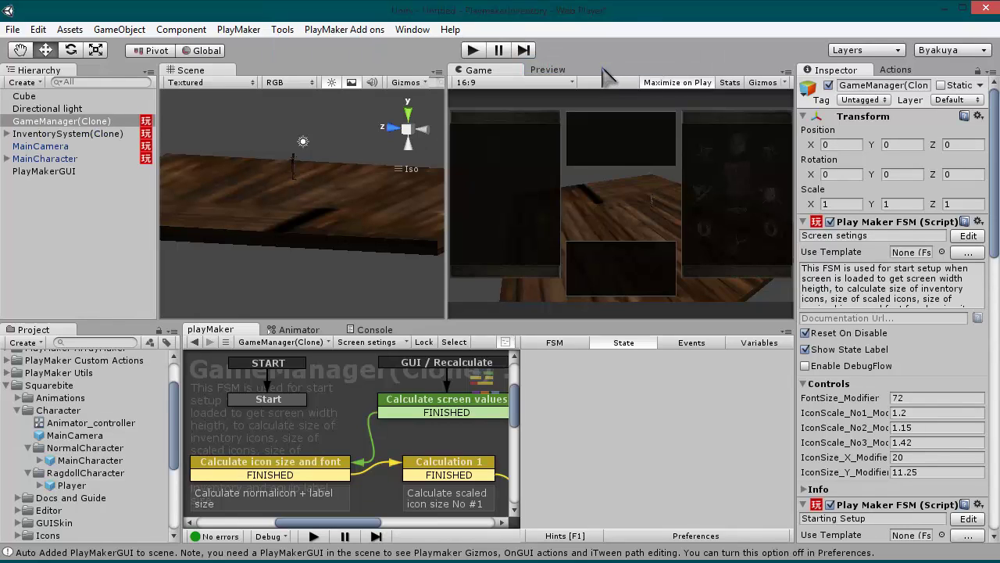
- Create the Squarebite Character stats system in the scene and select the InventorySystem object in the hierarchy
click(282, 30)
mouse_move(315, 48)
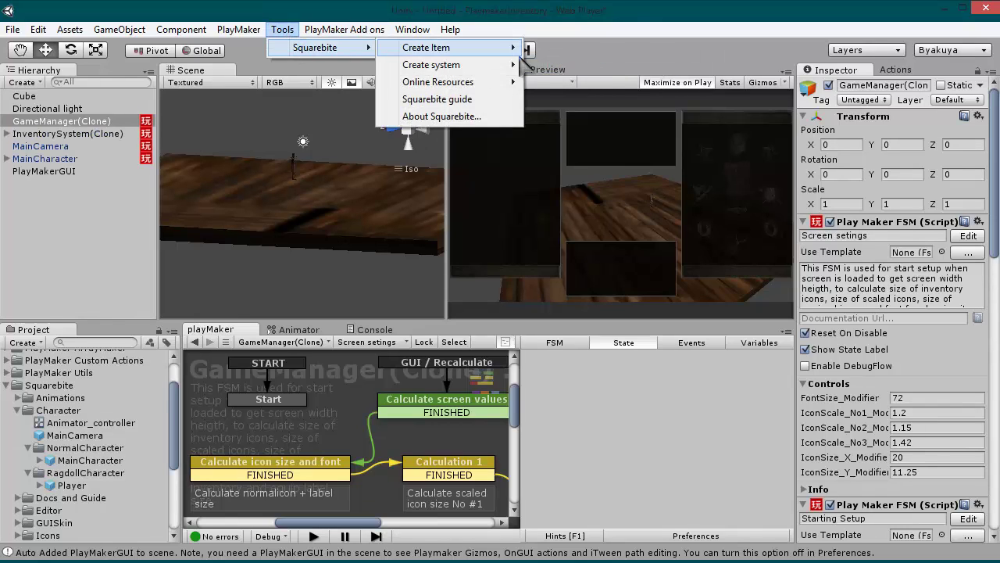
mouse_move(459, 65)
click(577, 82)
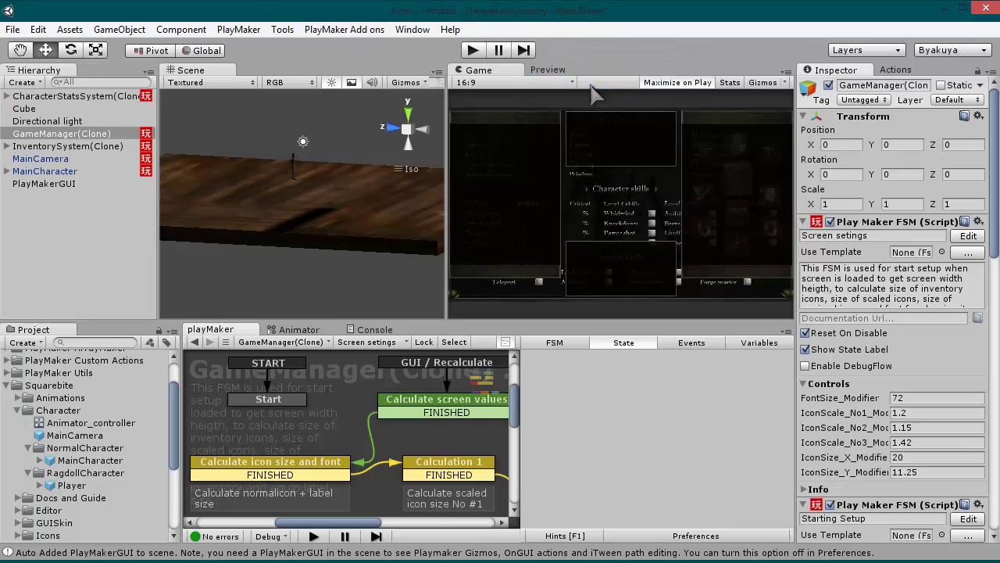
click(78, 146)
- Expand the Squarebite Items folder and its GUIItems subfolder in the project assets, and bring the 3DItems prefabs into reach
scroll(97, 488, down, 5)
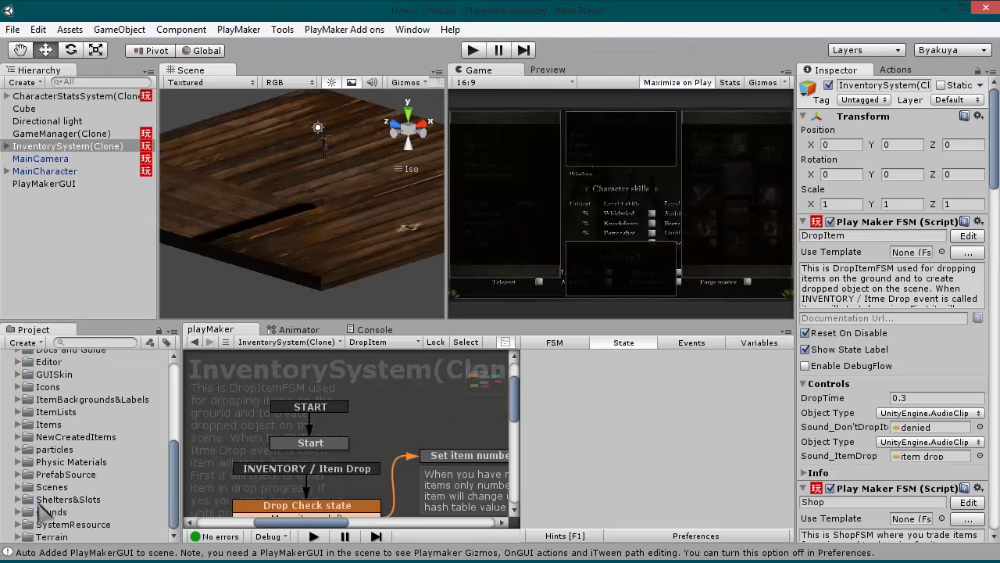
click(18, 424)
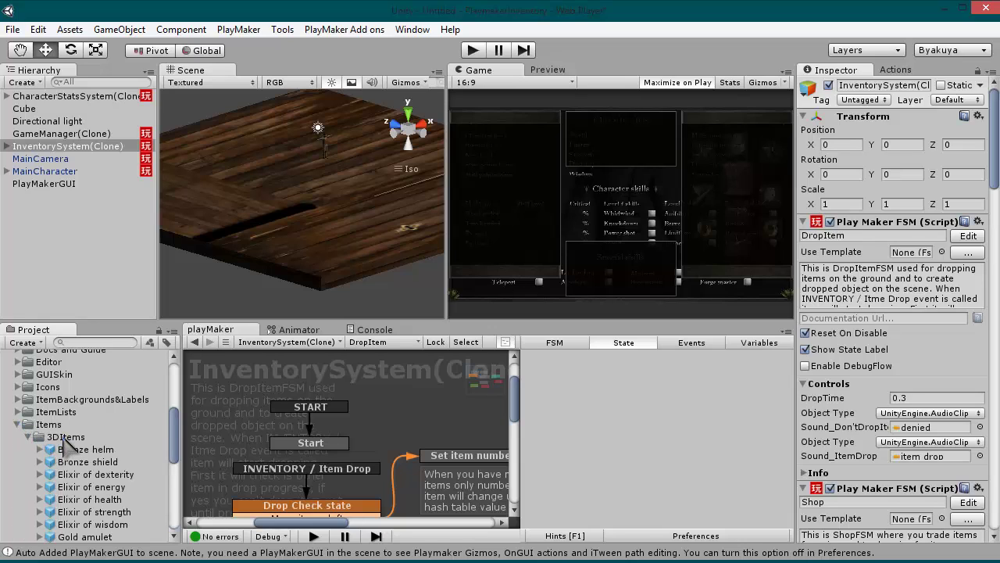
scroll(69, 445, down, 5)
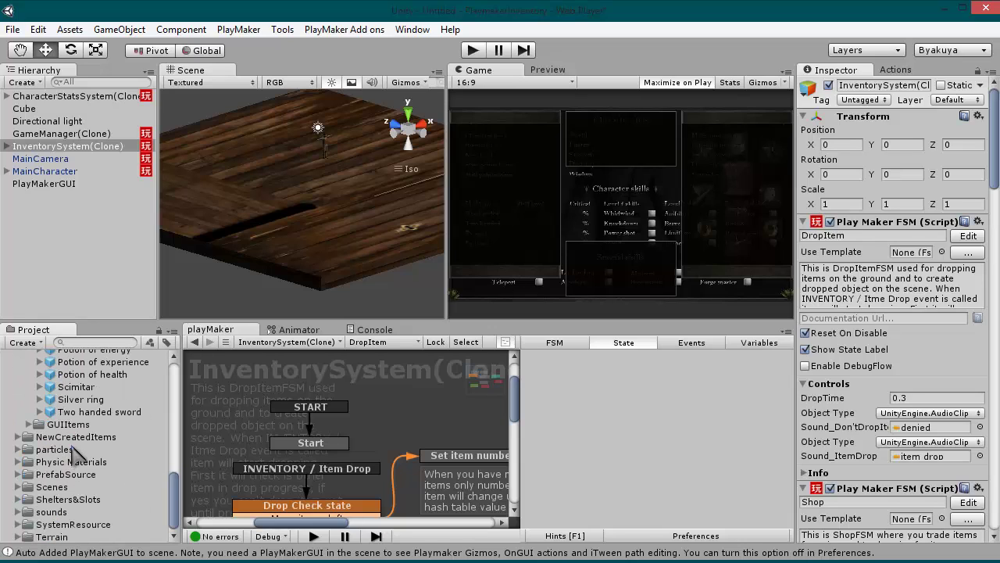
click(28, 424)
scroll(110, 473, up, 5)
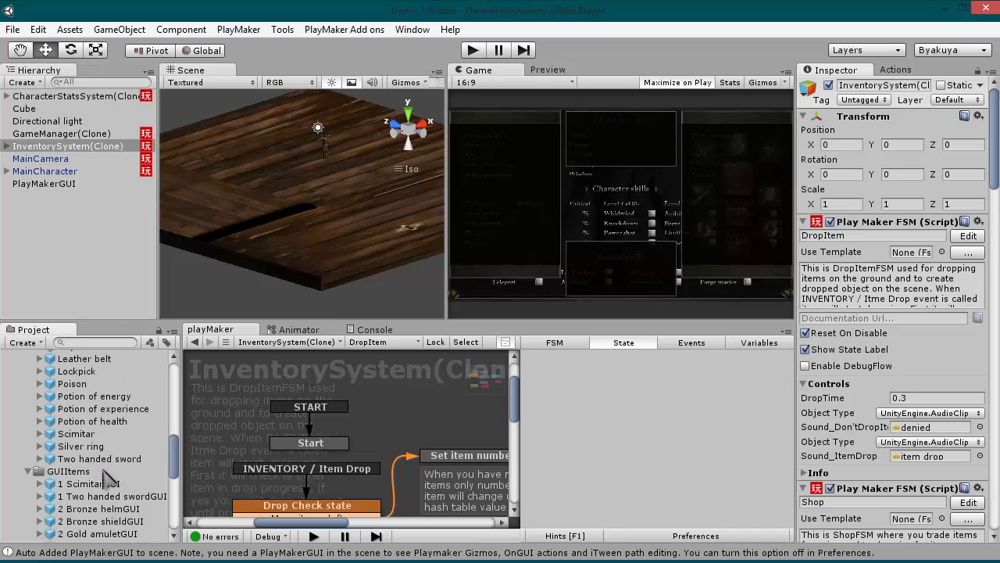
scroll(100, 394, up, 4)
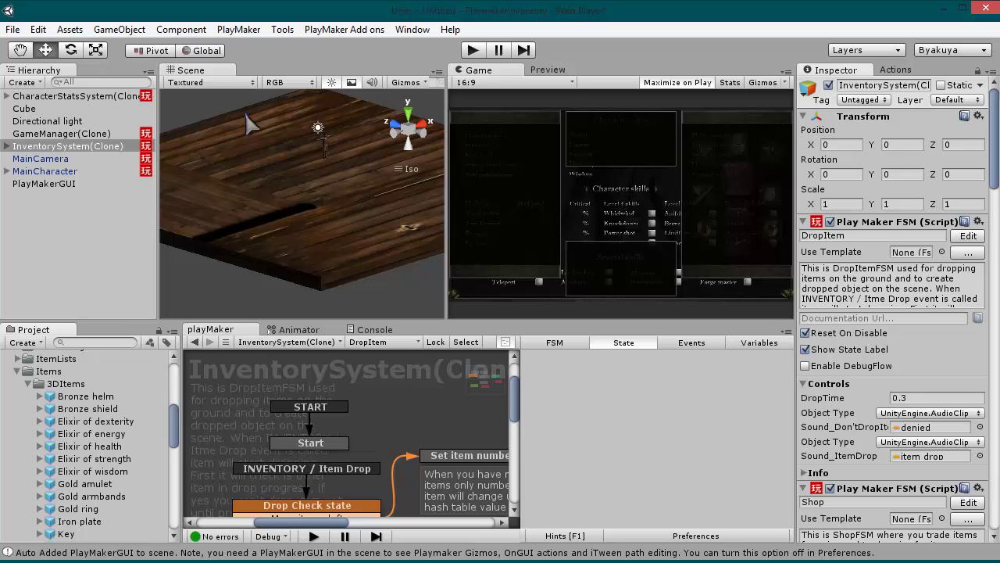
- Place the Elixir of dexterity, Elixir of energy, Elixir of health and Elixir of strength prefabs just above the wooden platform
alt+drag(282, 244, 321, 270)
alt+drag(325, 225, 297, 261)
drag(106, 423, 267, 173)
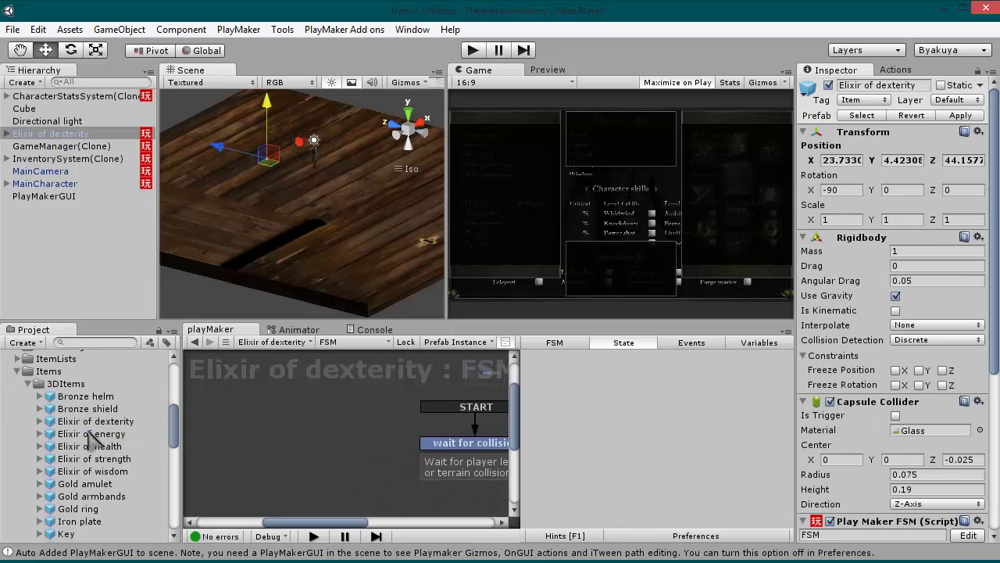
drag(100, 437, 330, 184)
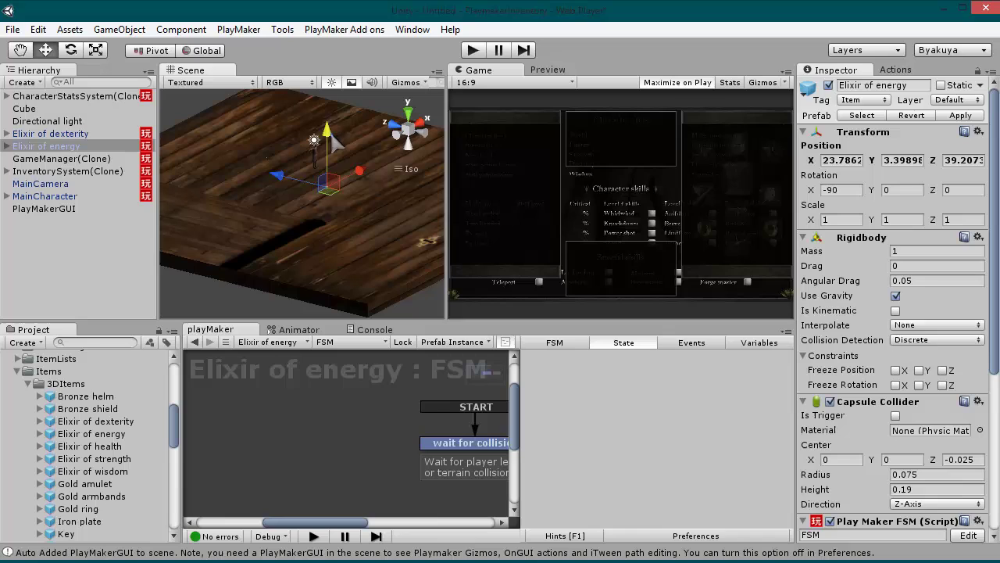
mouse_move(101, 446)
mouse_down()
mouse_move(370, 216)
mouse_move(379, 190)
mouse_up()
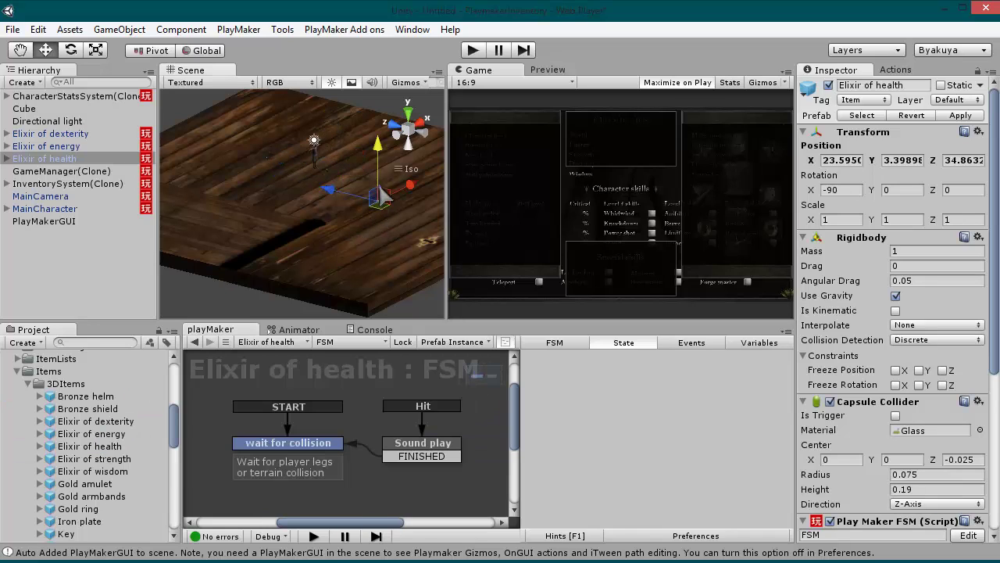
drag(379, 145, 379, 123)
mouse_move(87, 459)
mouse_down()
mouse_move(337, 197)
mouse_move(341, 171)
mouse_up()
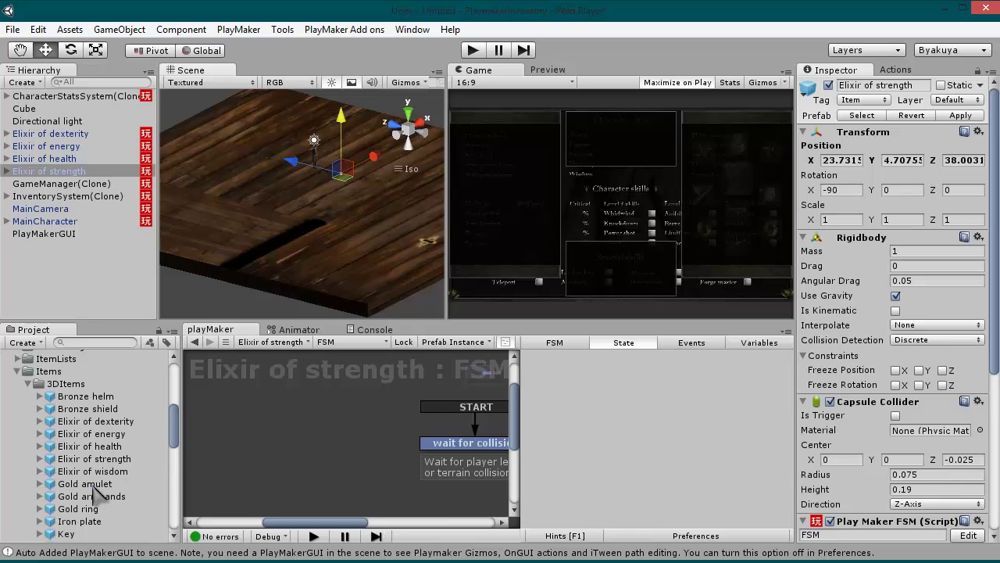
- Place the Gold amulet at about X 23.83, Y 4.65, Z 37.10 and the Gold ring at about X 22.52, Y 4.37, Z 44.35
drag(91, 484, 354, 192)
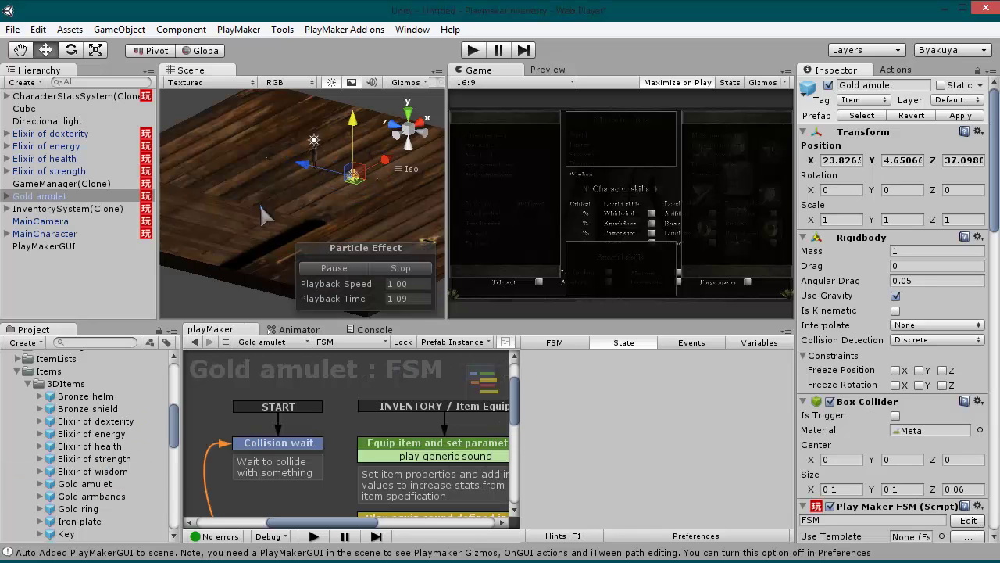
drag(86, 509, 92, 471)
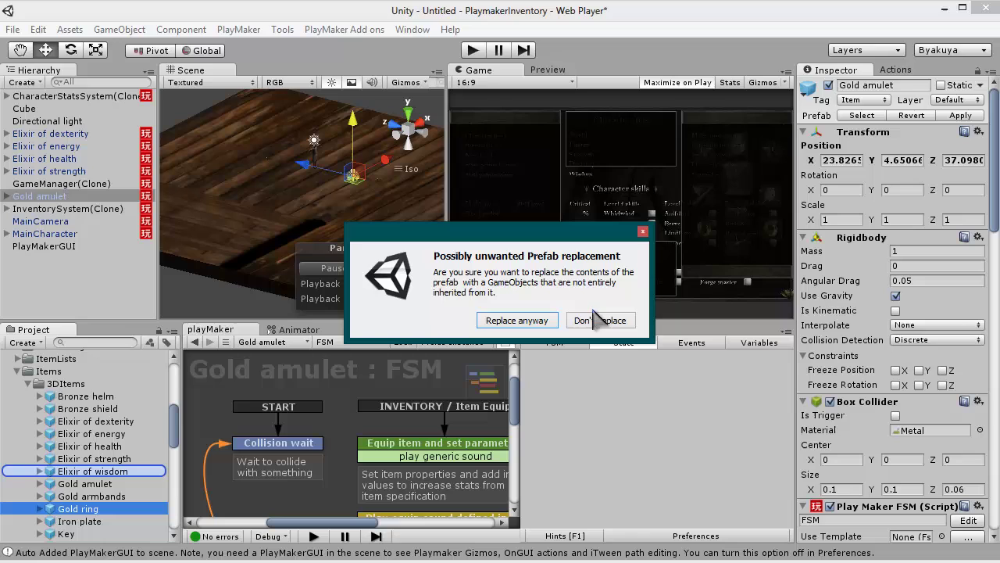
click(642, 231)
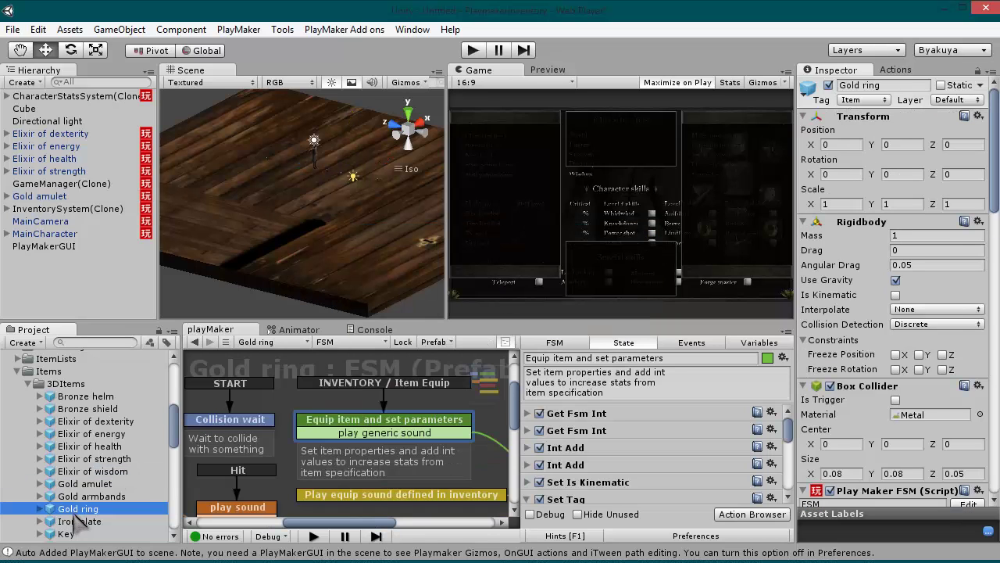
click(78, 521)
drag(84, 513, 304, 112)
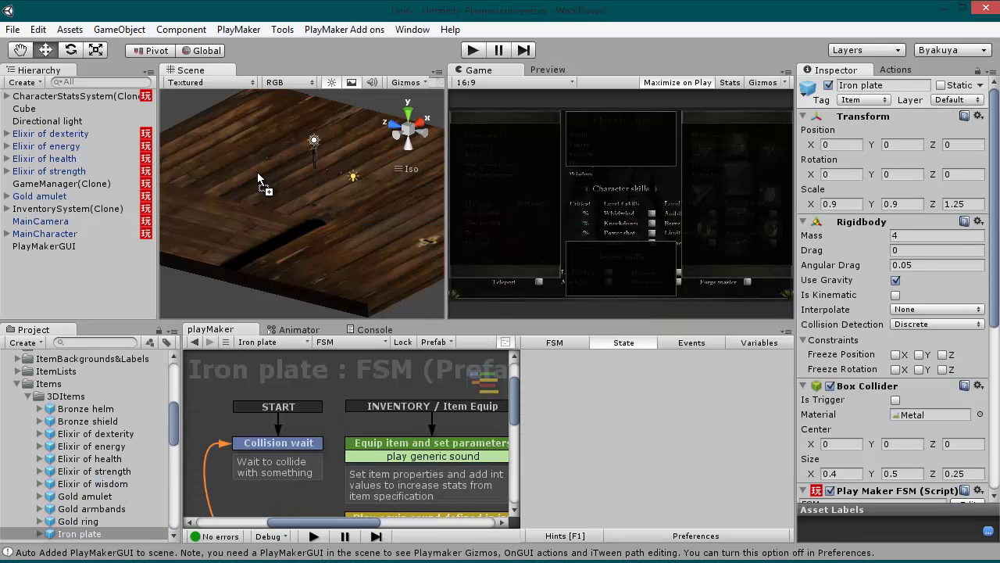
drag(257, 172, 257, 170)
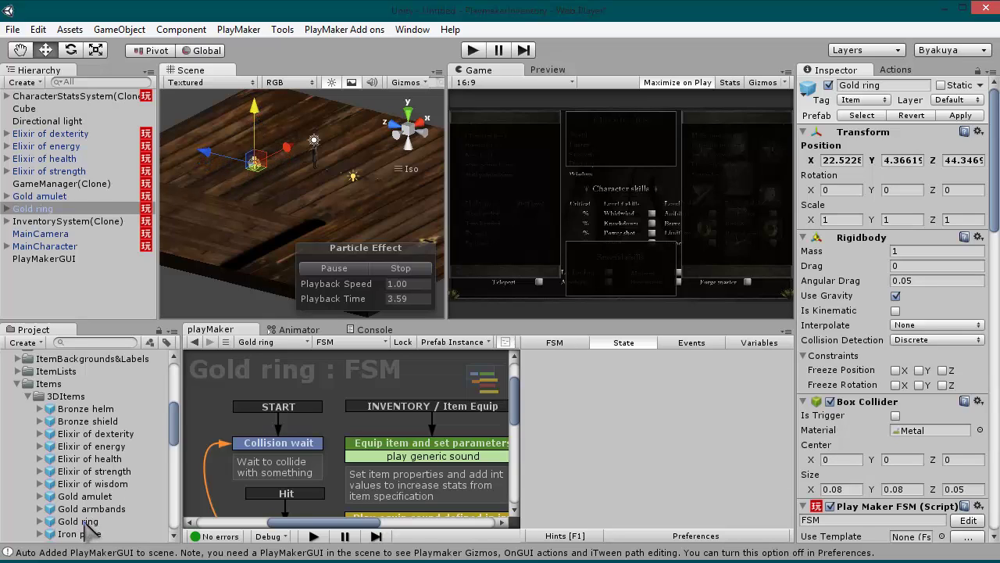
- Place the Iron plate at about X 21.34, Y 5.62, Z 39.11 and the Lockpick at about X 17.87, Y 4.54, Z 31.50
scroll(88, 530, down, 3)
drag(88, 488, 308, 200)
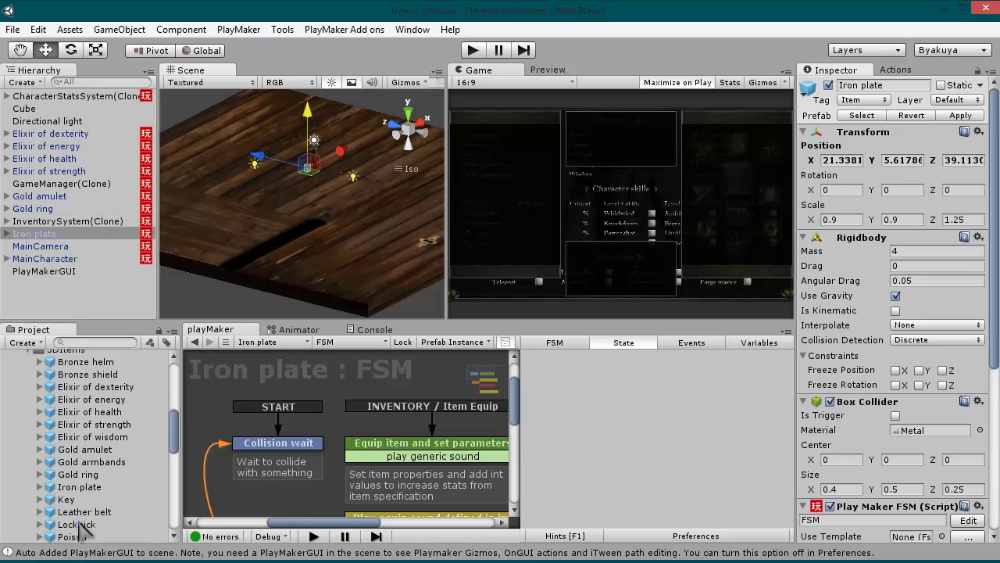
drag(79, 525, 370, 236)
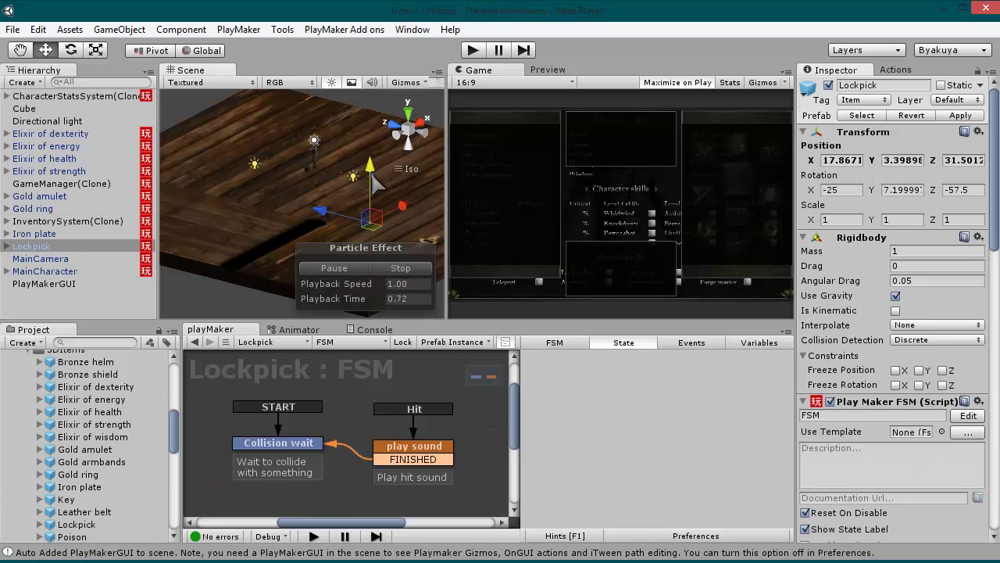
- Add the Potion of health, Two handed sword and Scimitar prefabs to the scene, hovering above the wooden platform
scroll(101, 489, down, 5)
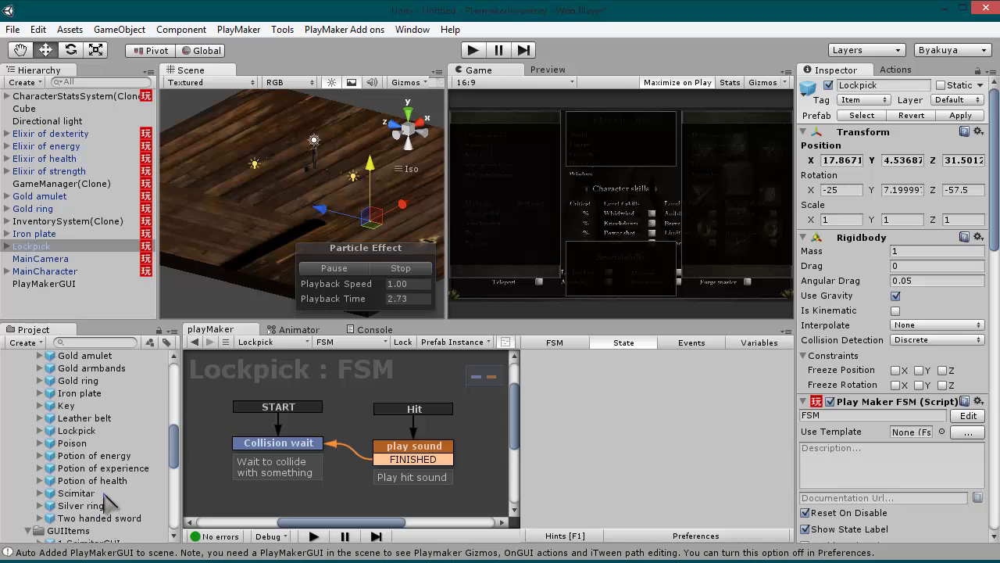
mouse_move(109, 488)
mouse_down()
mouse_move(263, 242)
mouse_move(264, 162)
mouse_up()
drag(87, 520, 369, 196)
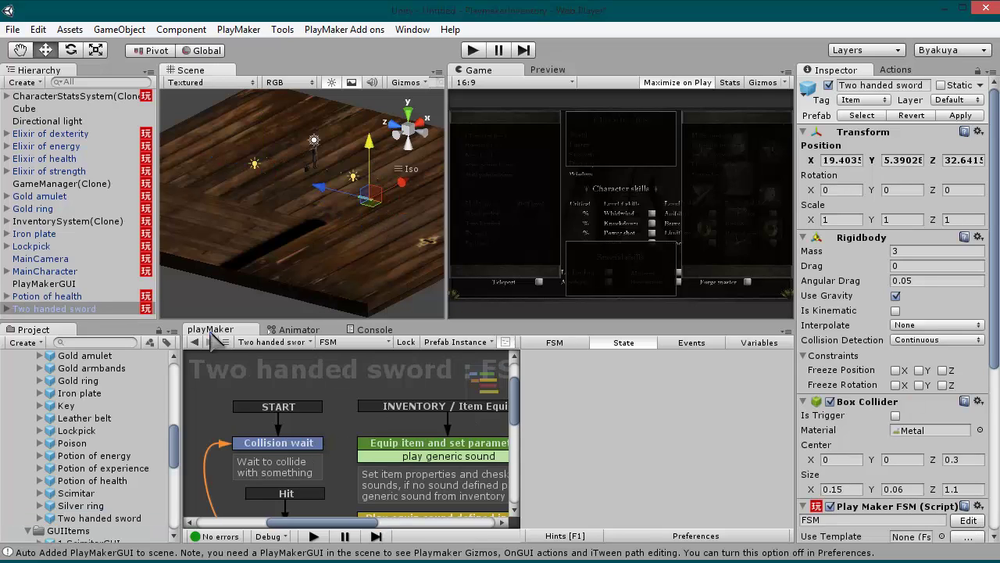
click(82, 496)
drag(76, 493, 336, 158)
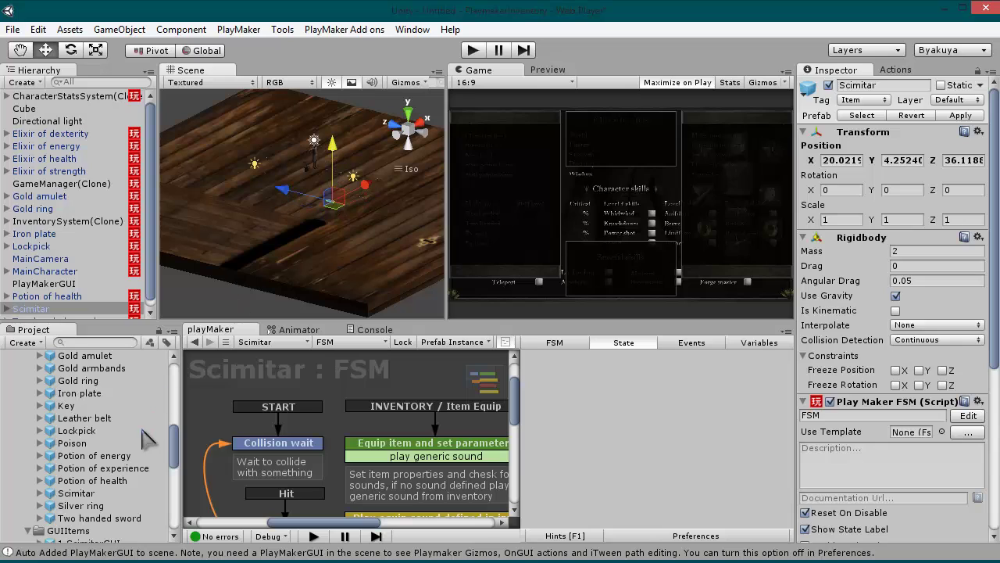
- Add one Poison and three Potion of experience prefabs above the platform, with the last potion at about X 20.30, Y 4.42, Z 34.95
click(72, 443)
drag(72, 443, 335, 171)
drag(103, 470, 356, 164)
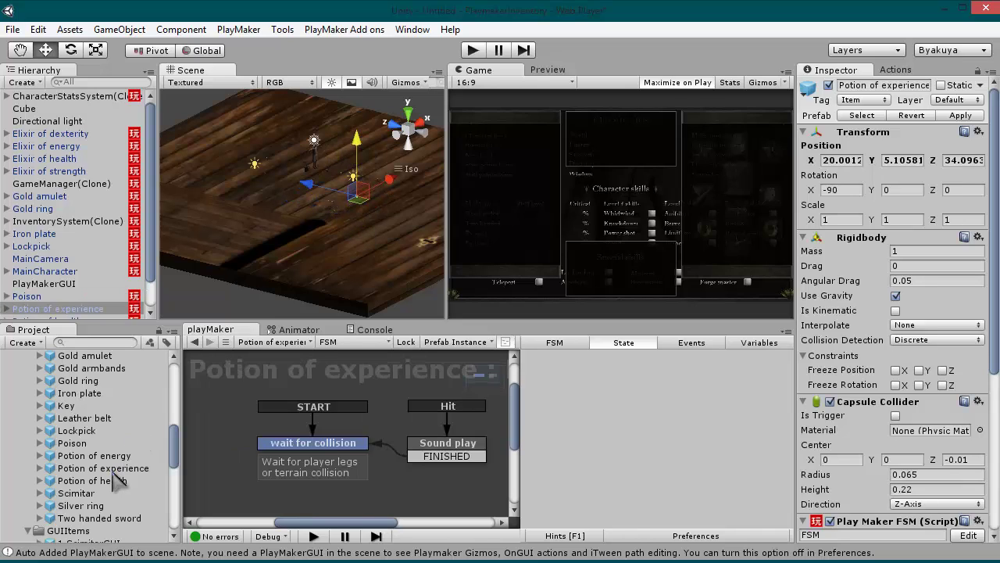
drag(113, 472, 348, 209)
drag(345, 160, 348, 128)
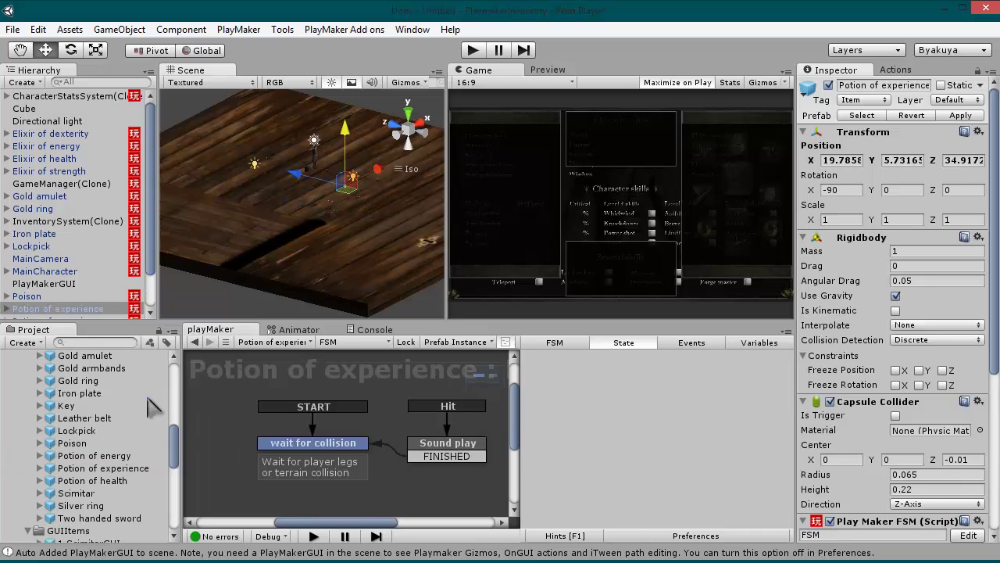
drag(112, 469, 352, 207)
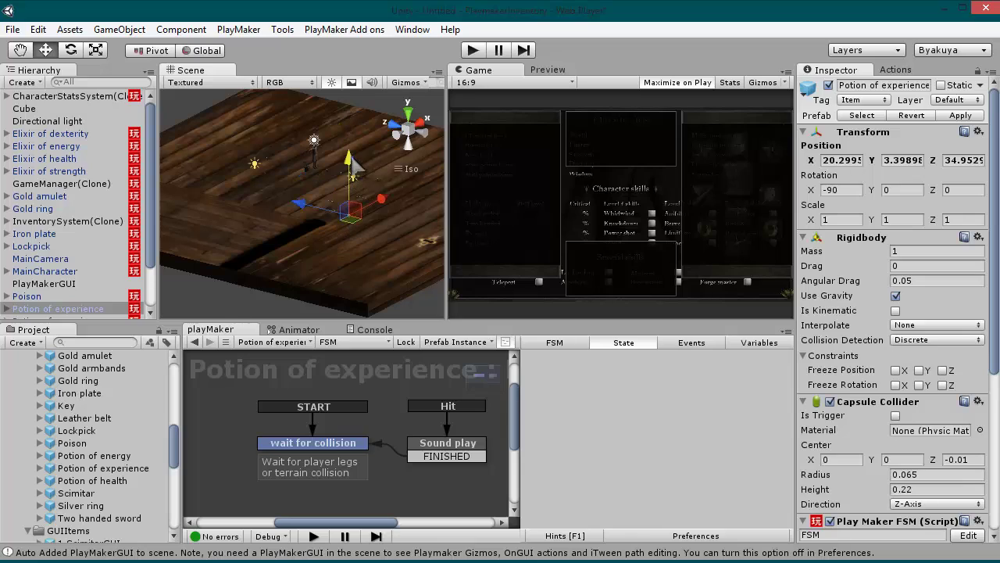
drag(353, 160, 357, 162)
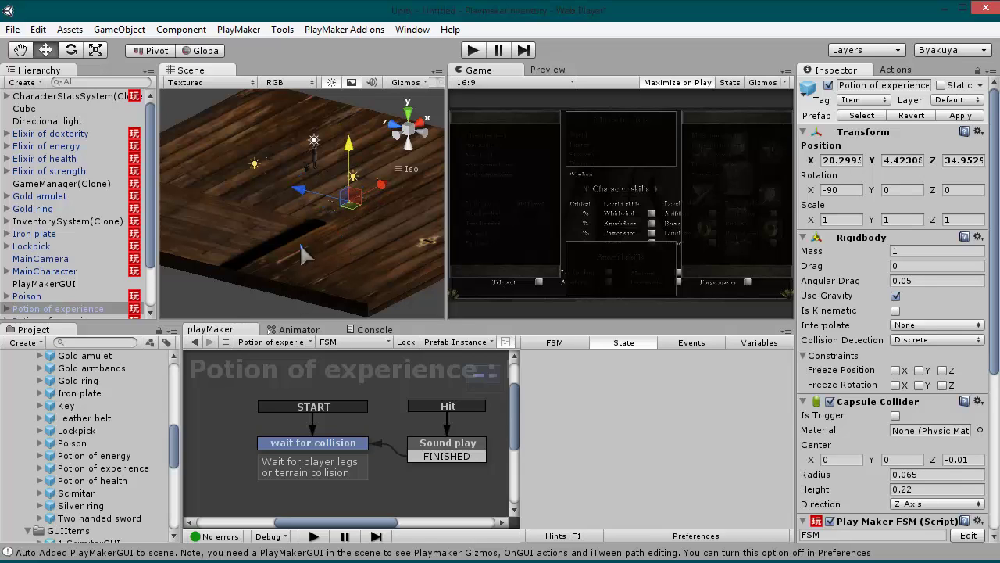
- Run the scene in Play mode and test the character's movement among the items on the platform
click(154, 222)
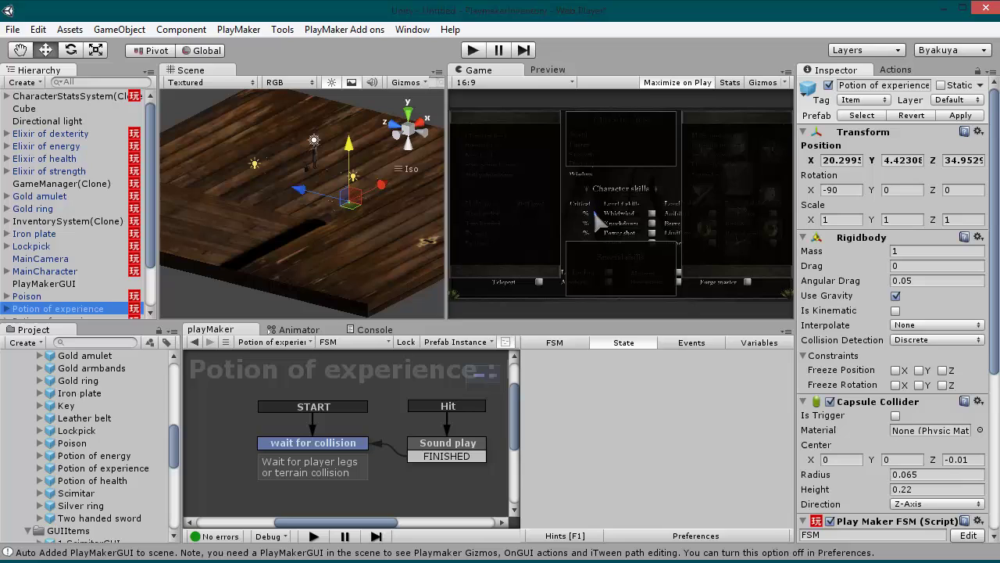
click(473, 50)
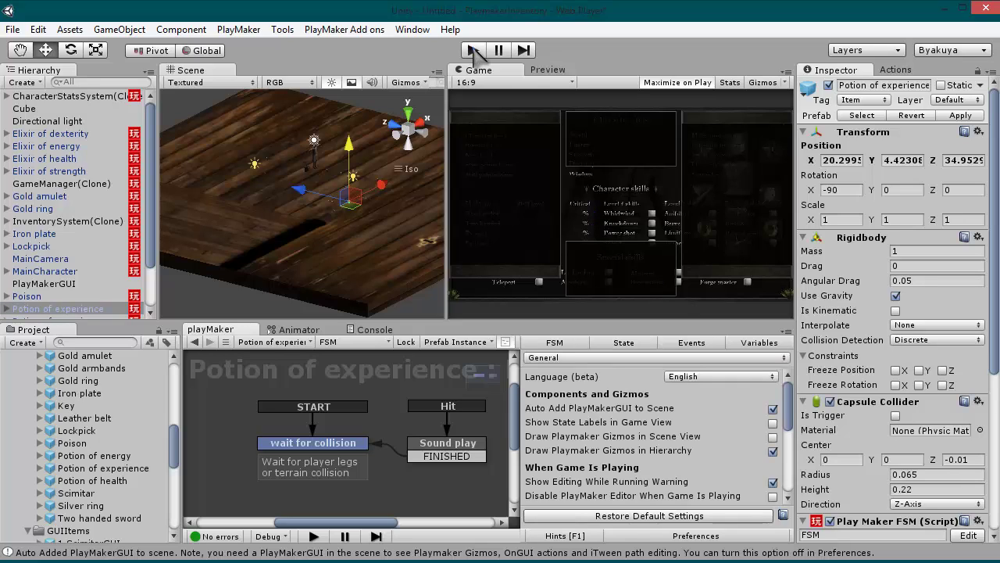
click(473, 50)
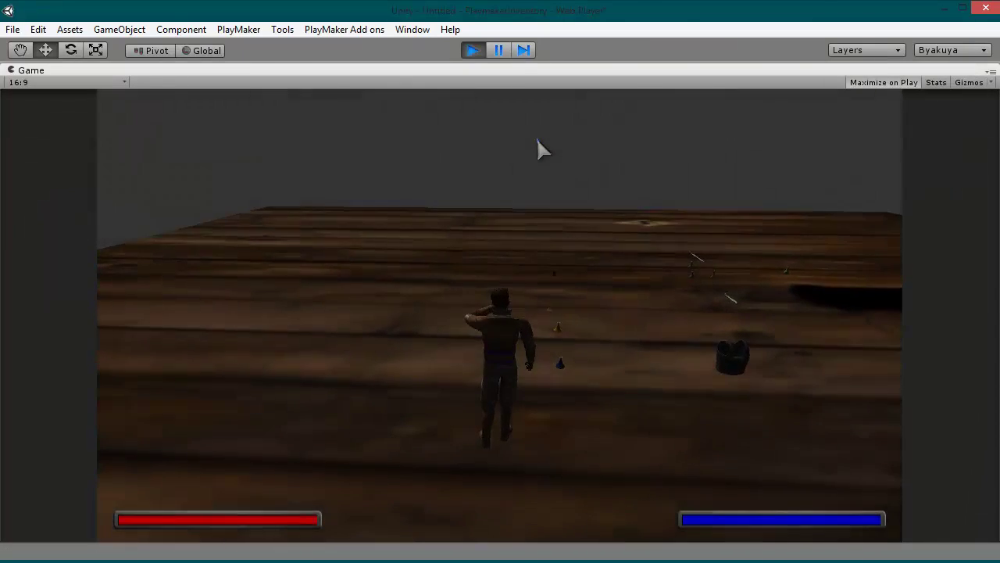
key(w)
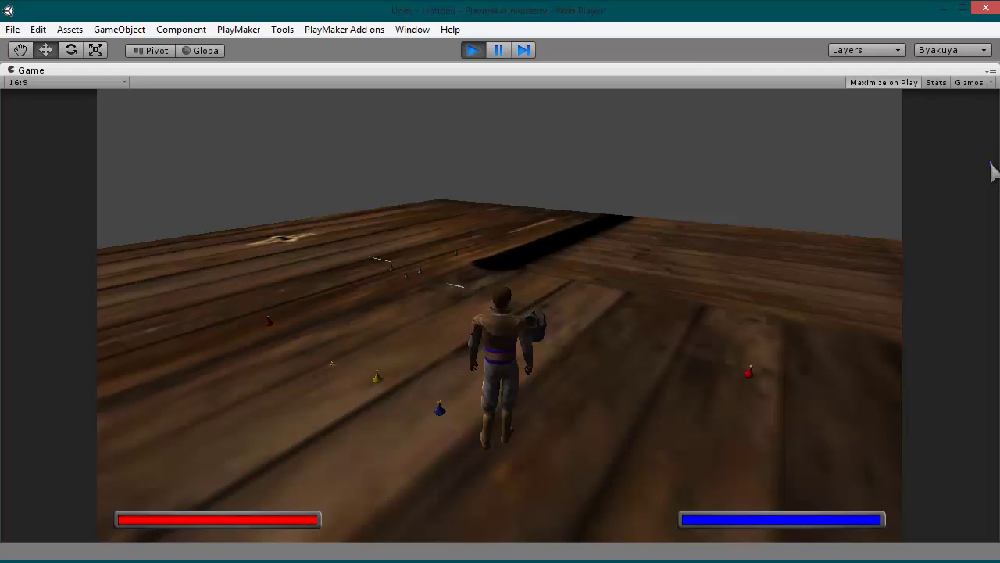
key(d)
key(w)
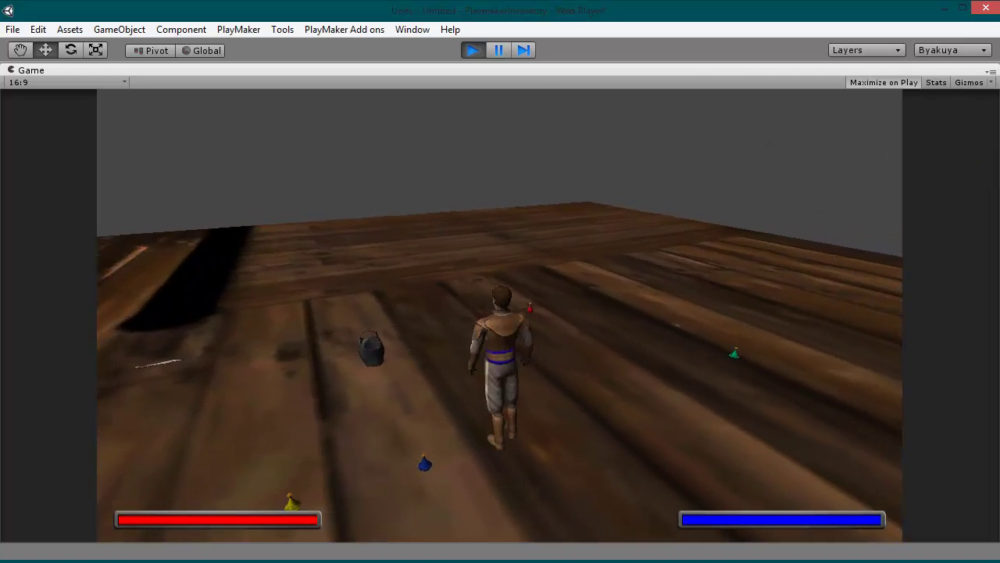
key(e)
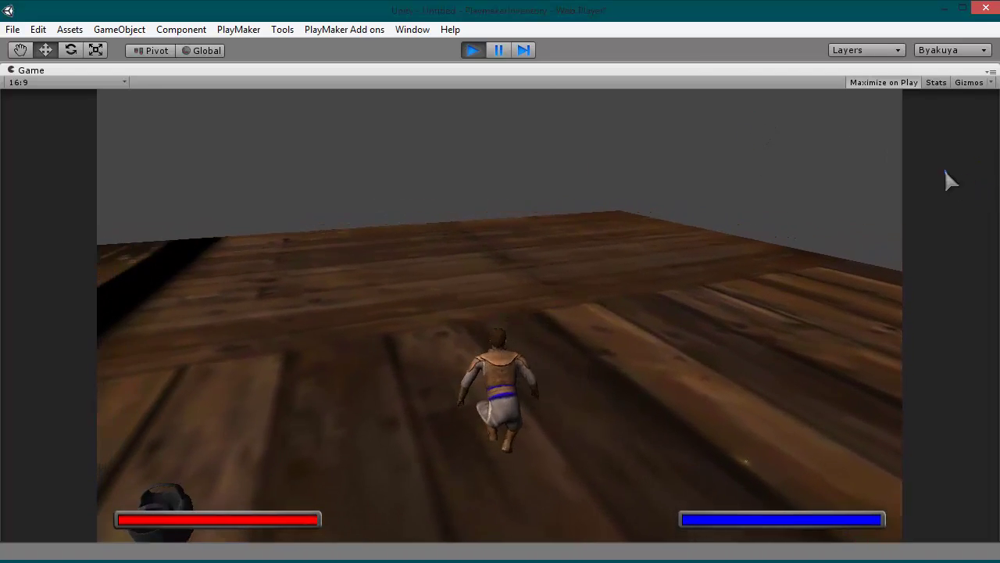
- Test item pickup by collecting the Elixir of energy with the character and walking on to the Elixir of dexterity
key(a)
key(w)
key(w)
key(a)
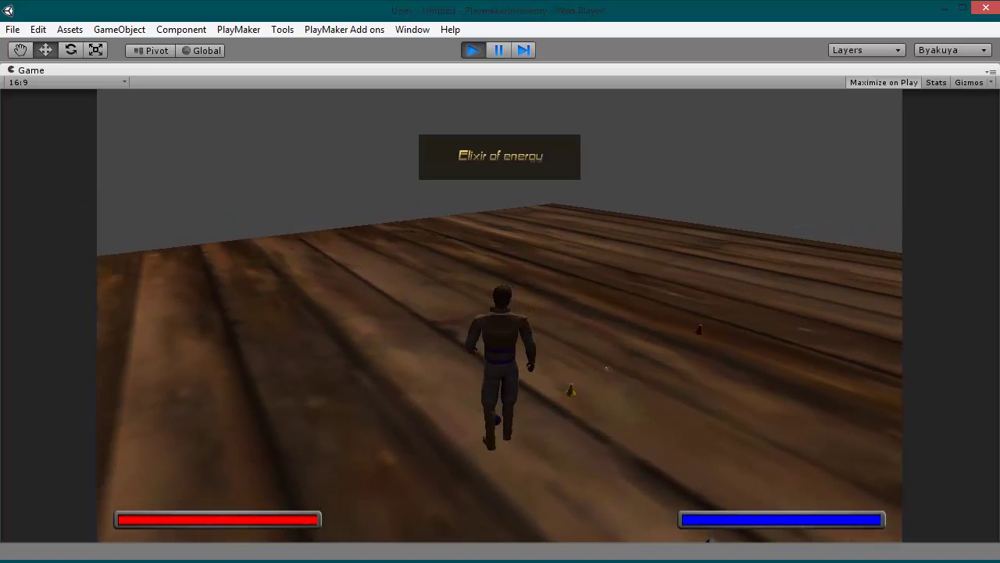
key(a)
key(w)
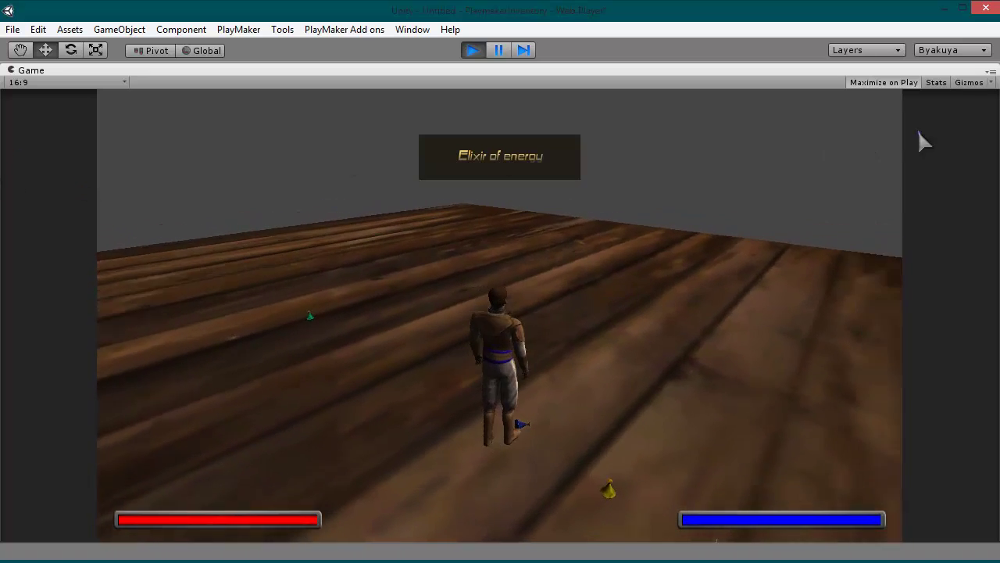
key(w)
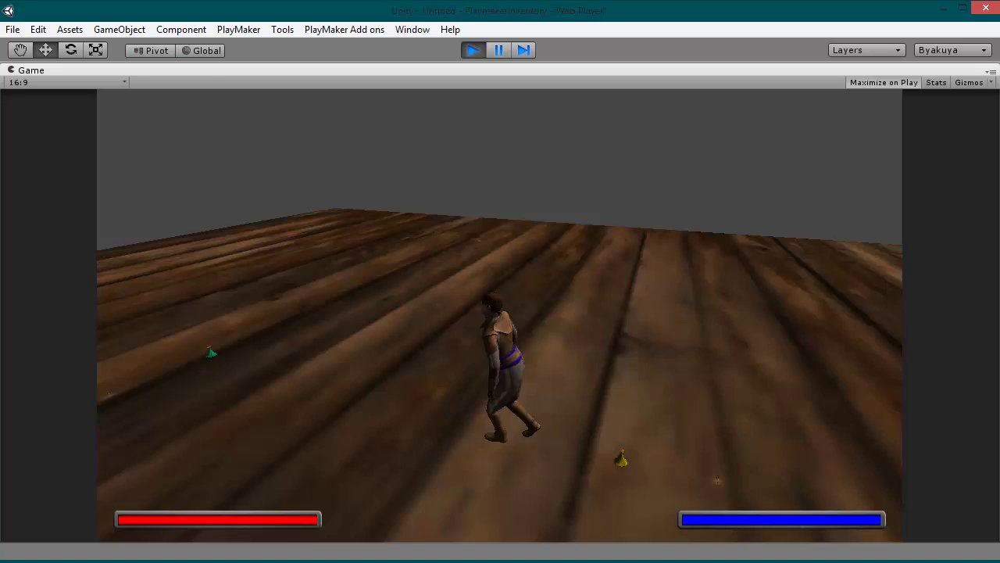
key(w)
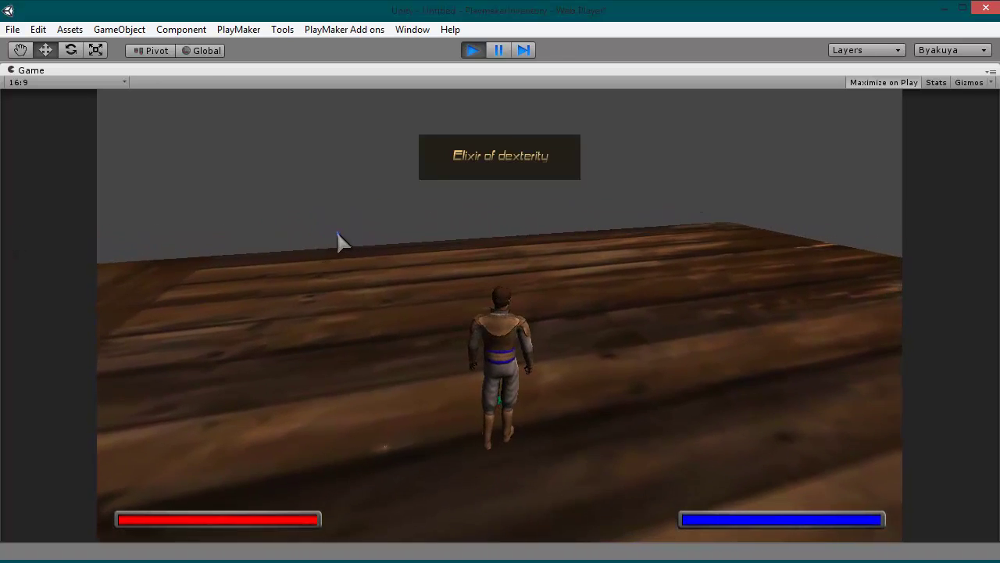
- Collect the Elixir of dexterity and run the character across the platform toward the remaining items
key(e)
key(w)
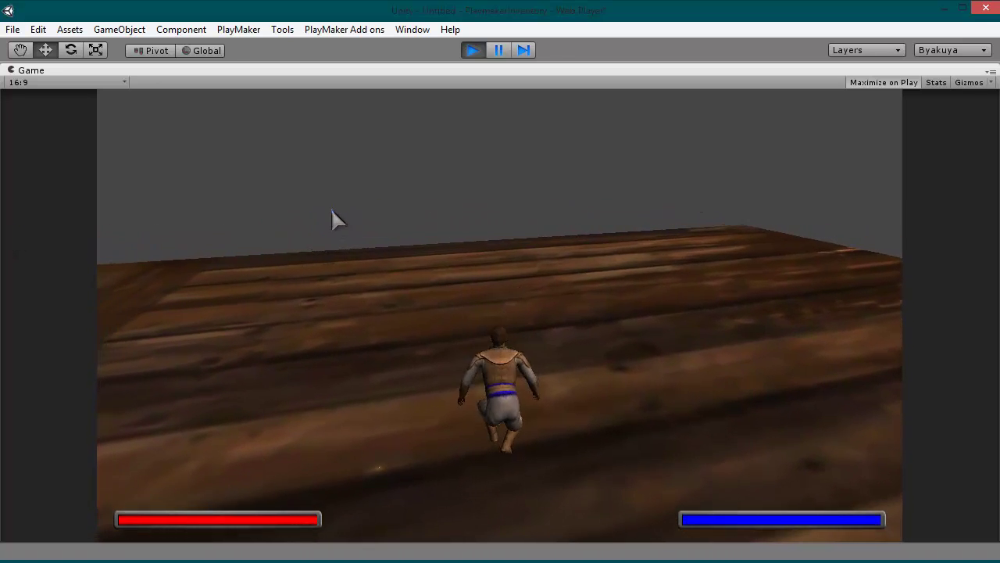
key(w)
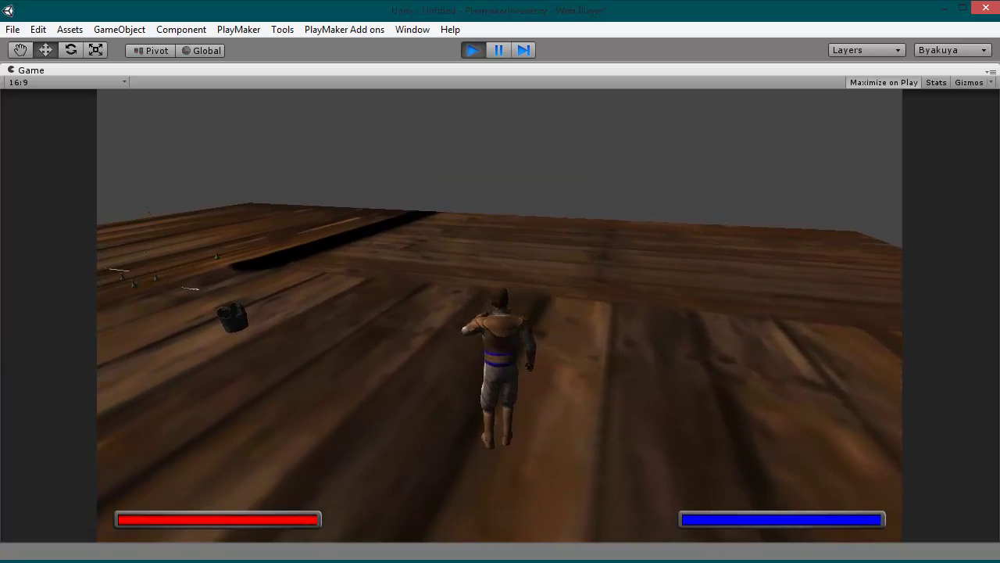
key(w)
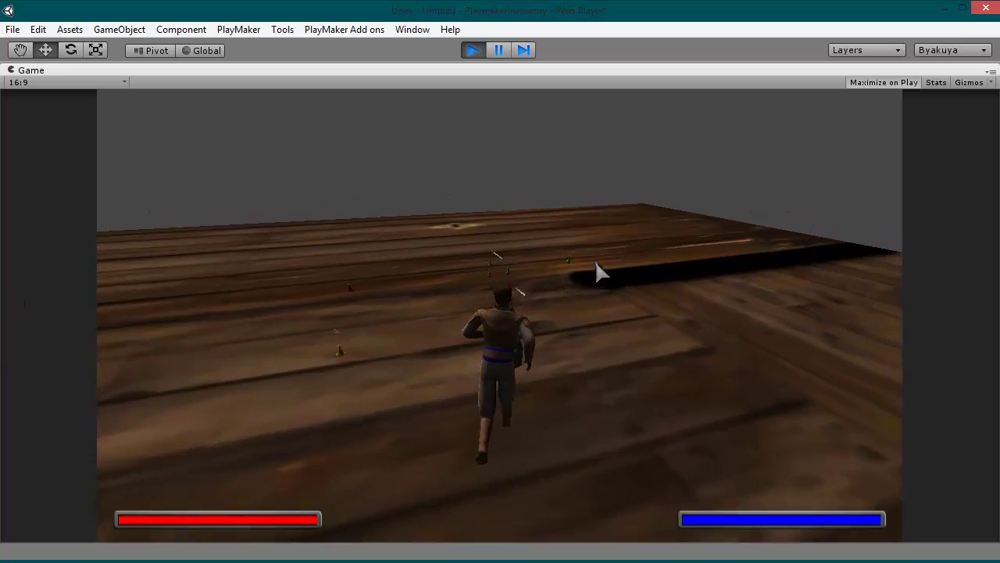
key(w)
key(a)
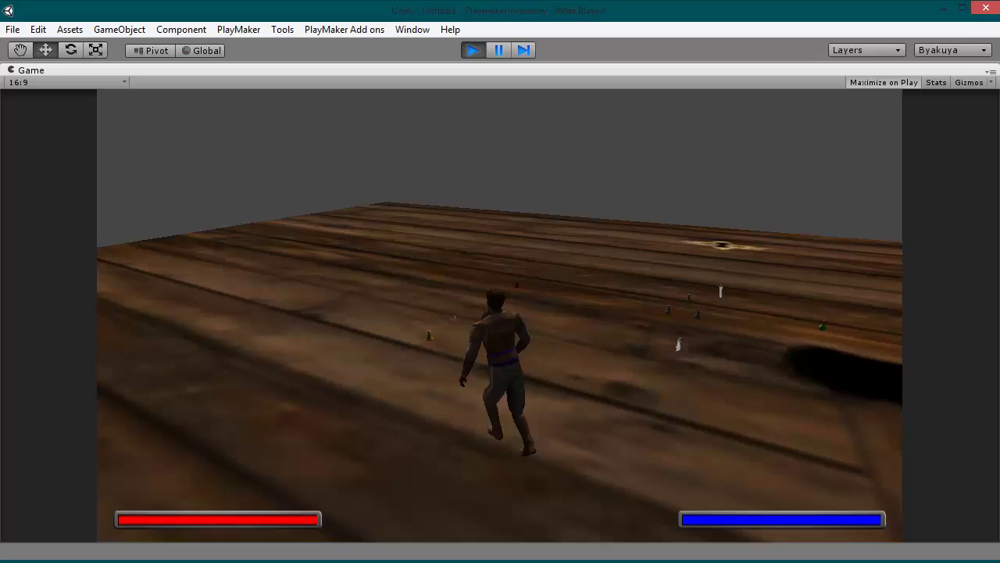
key(w)
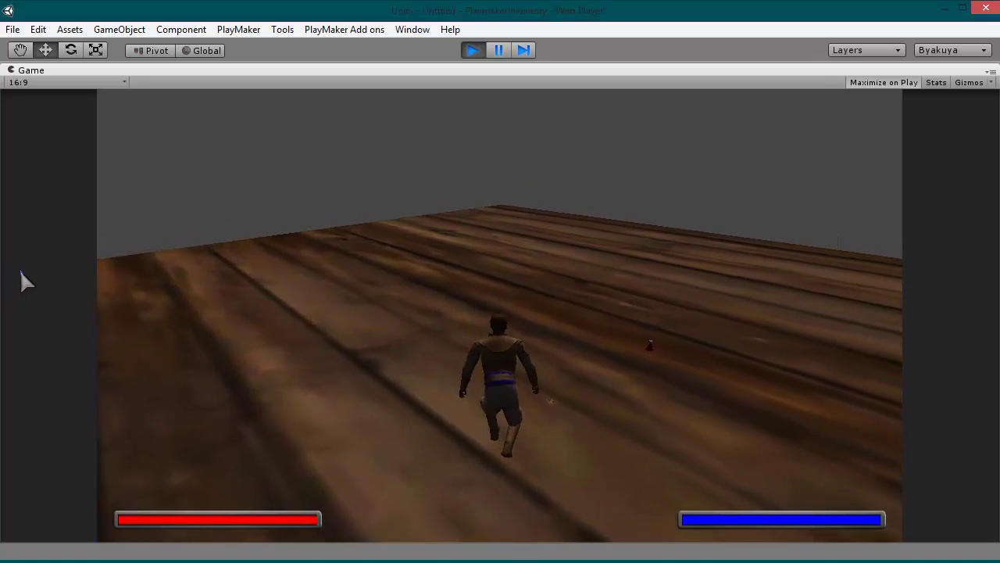
- Test further pickups by collecting the Gold amulet, Elixir of health, Two handed sword and Poison with the character
key(d)
key(w)
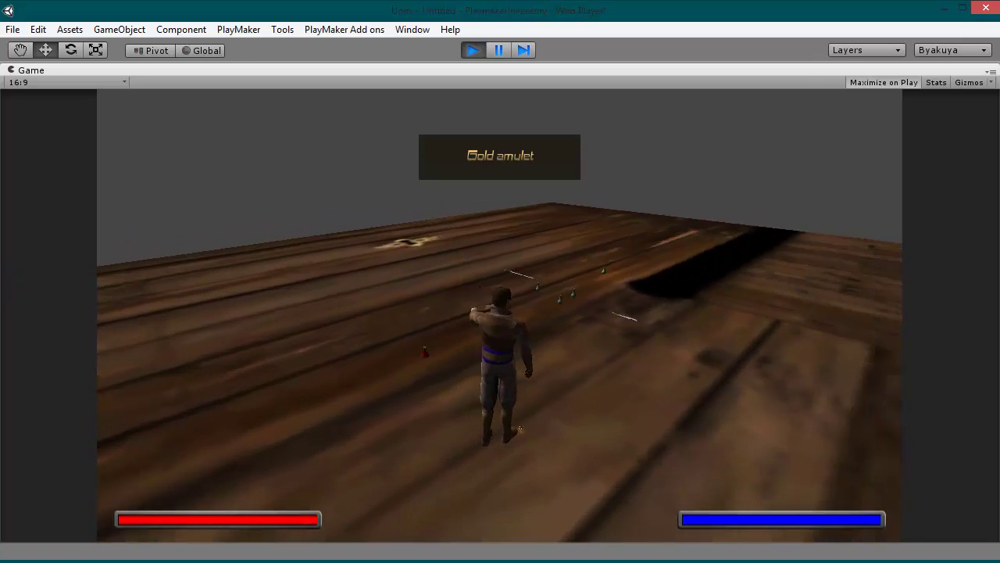
key(w)
key(a)
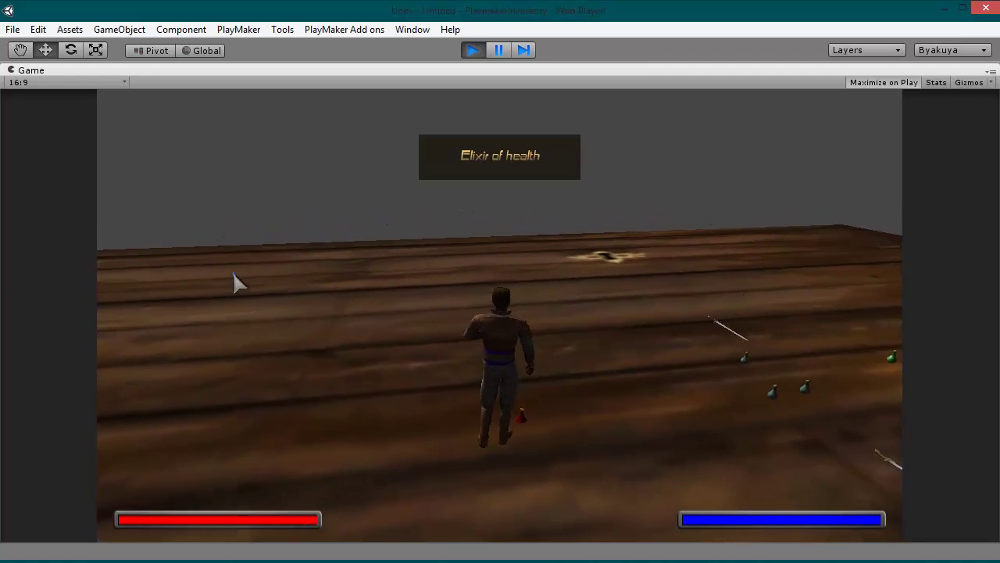
key(e)
key(w)
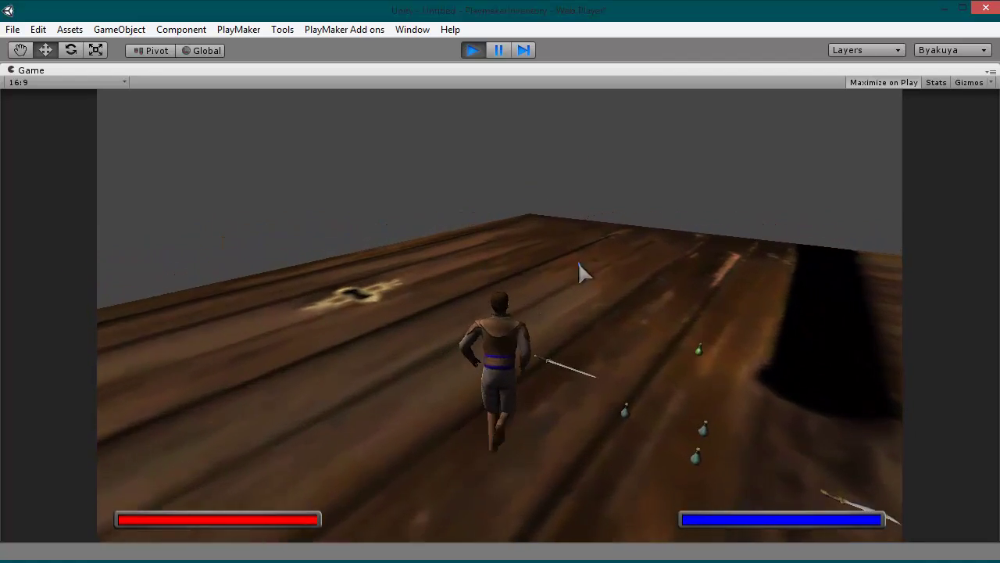
key(w)
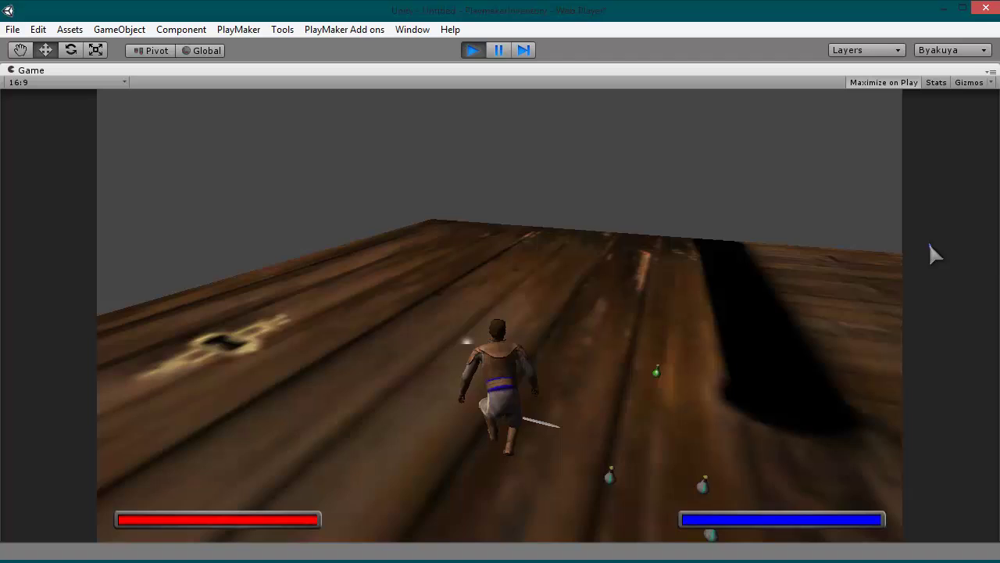
key(e)
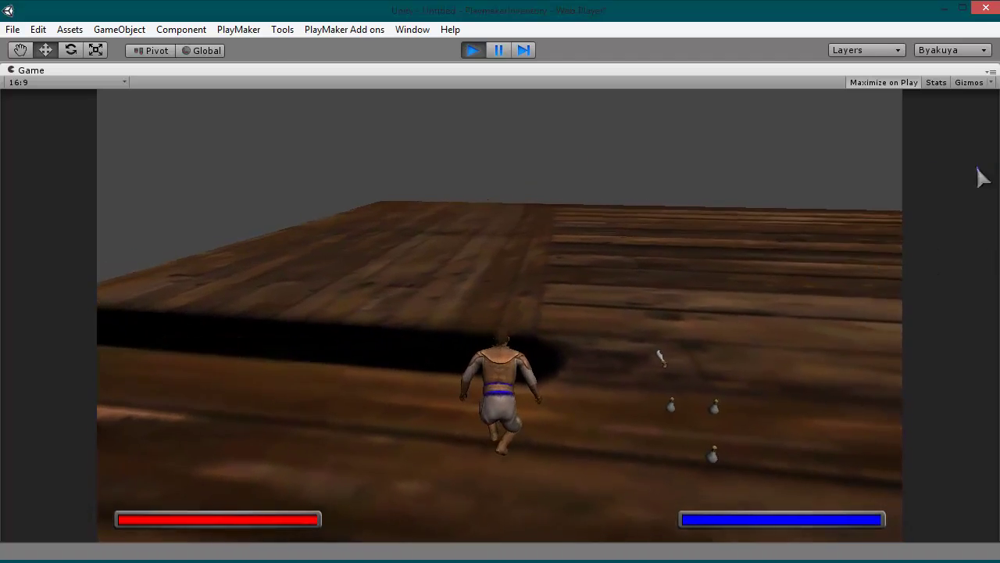
- Open the character's inventory and examine the details of the collected items, including the Two handed sword and Elixir of strength
key(w)
key(i)
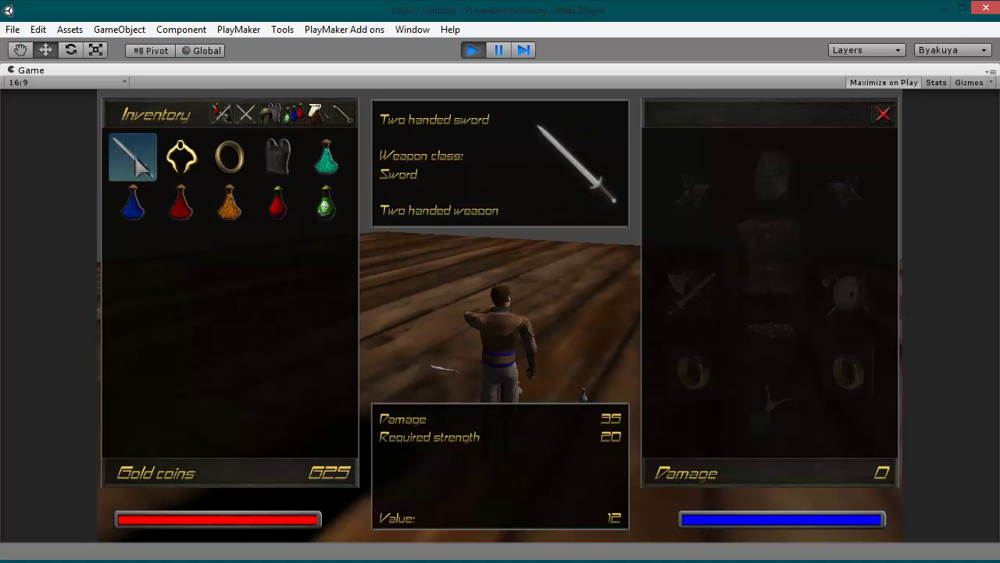
mouse_move(328, 168)
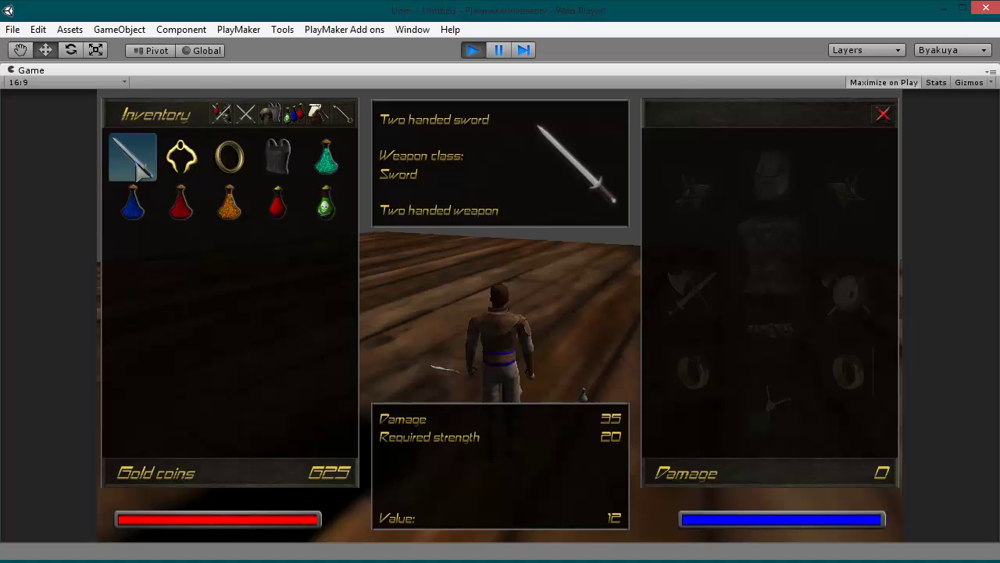
mouse_move(125, 154)
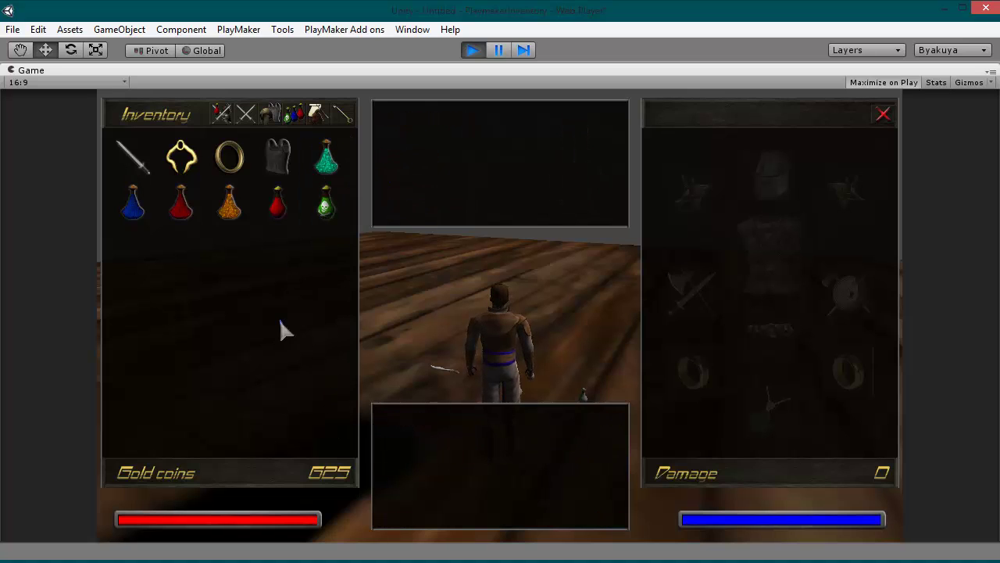
mouse_move(222, 192)
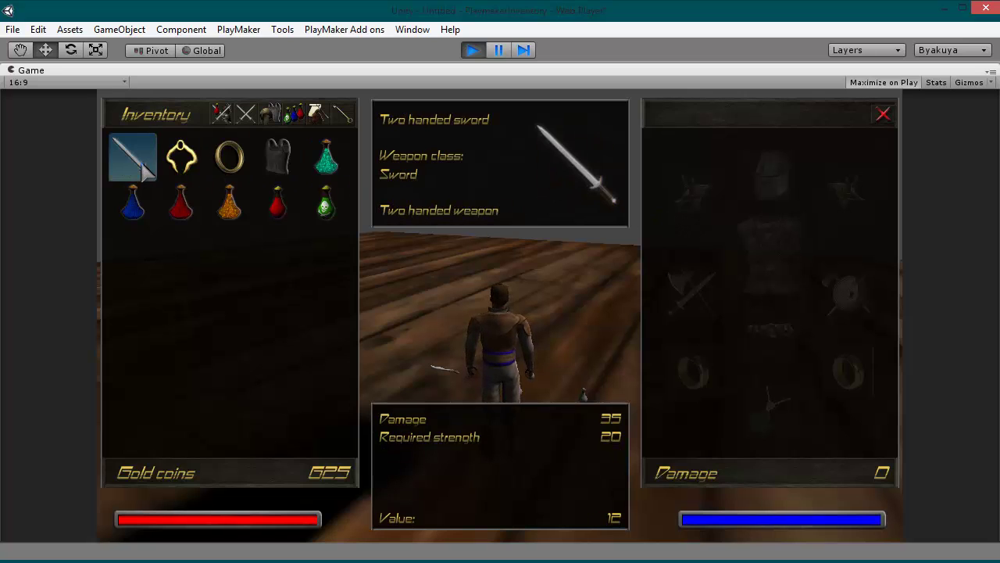
mouse_move(145, 204)
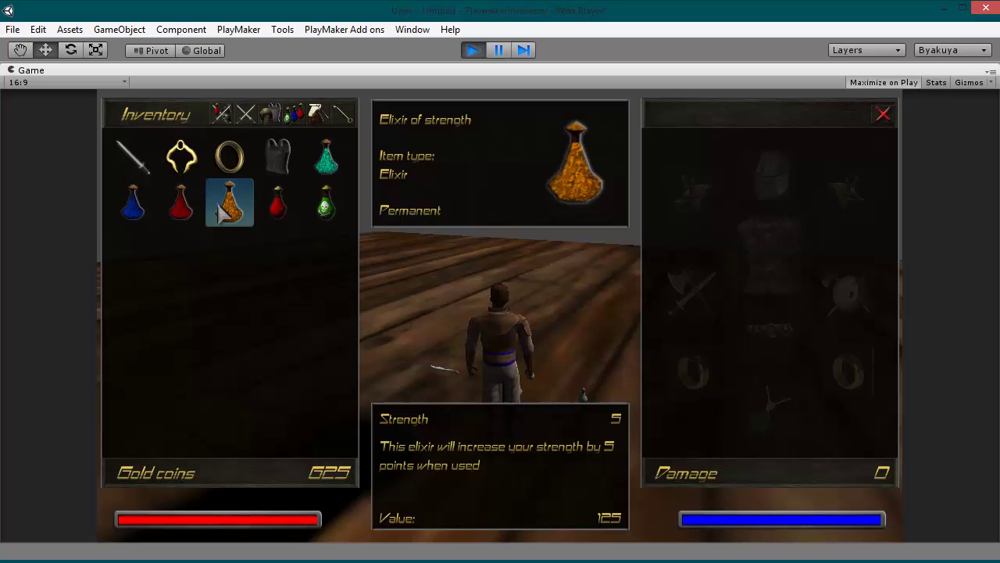
- Use the Elixir of strength from the inventory and compare the character stats before and after
key(c)
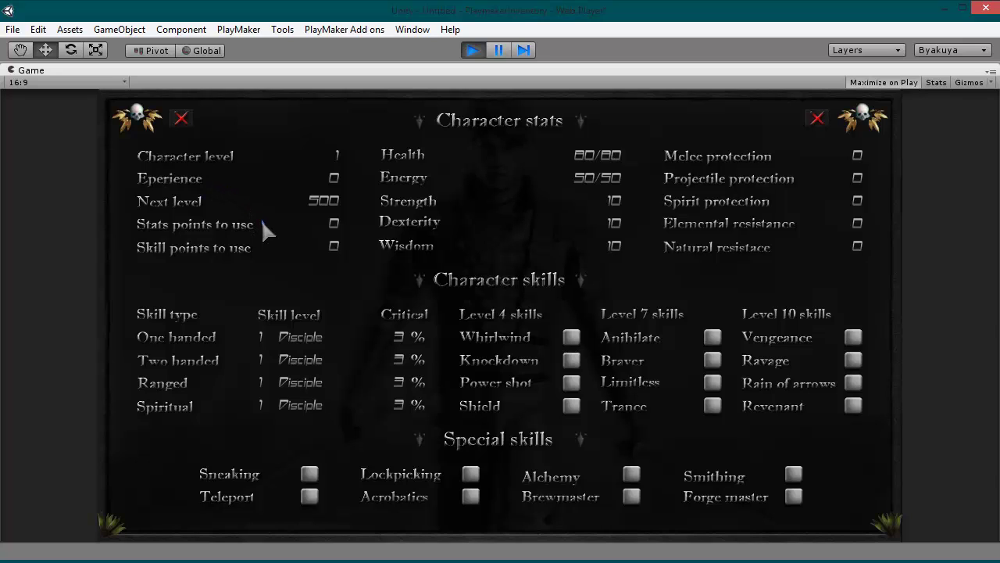
key(i)
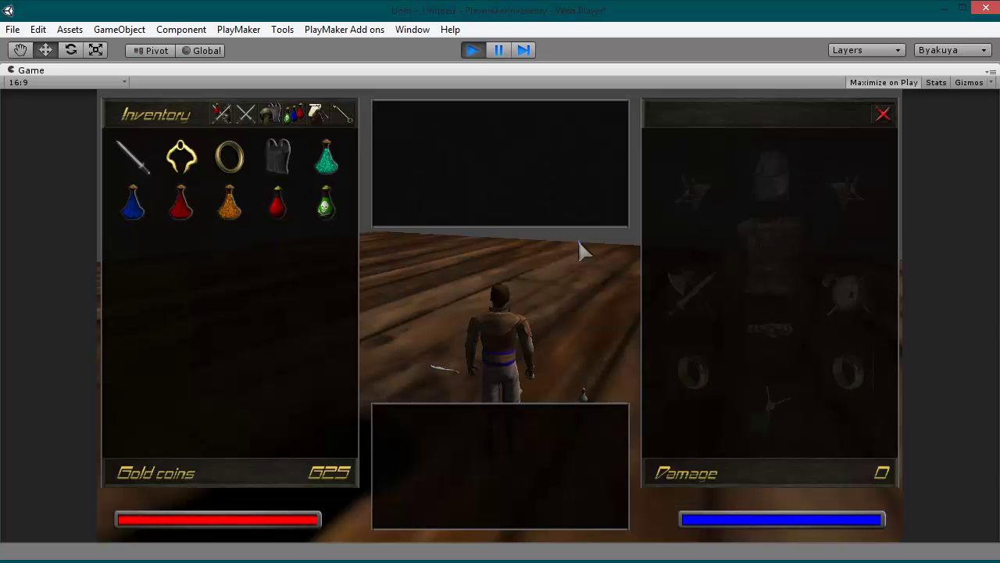
right_click(230, 202)
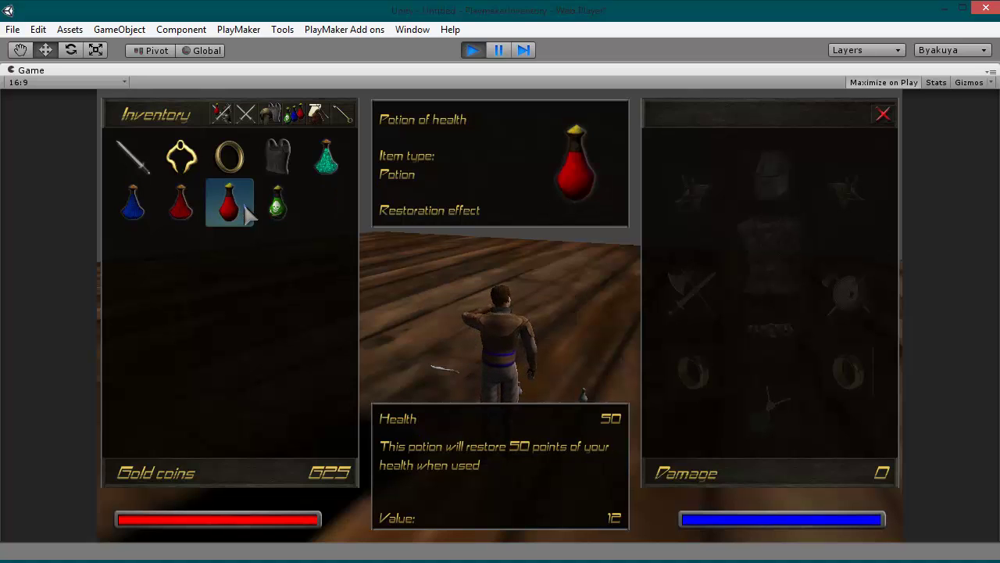
key(c)
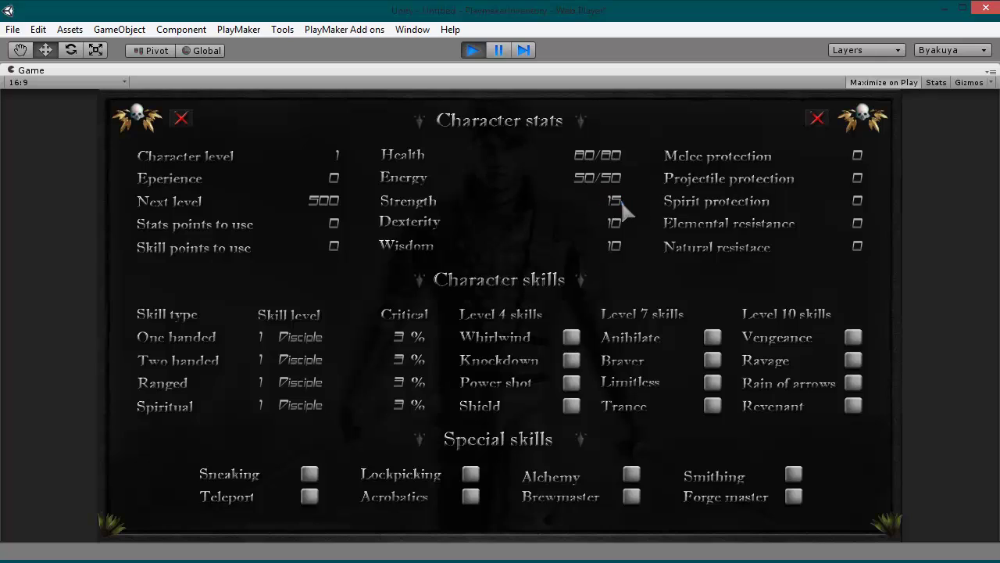
key(i)
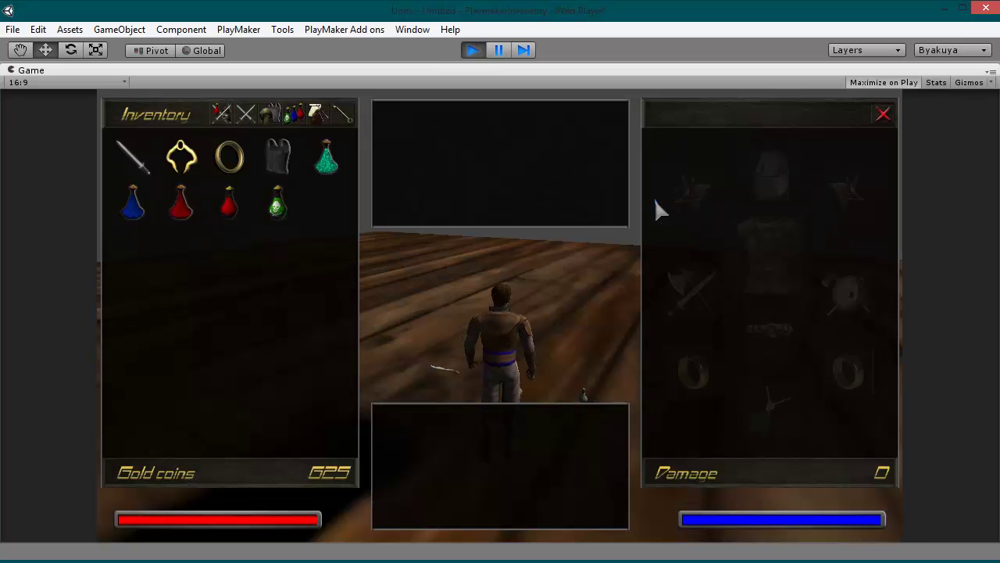
- Use the Poison and the Potion of health from the inventory to test their effects on the health bar
click(289, 203)
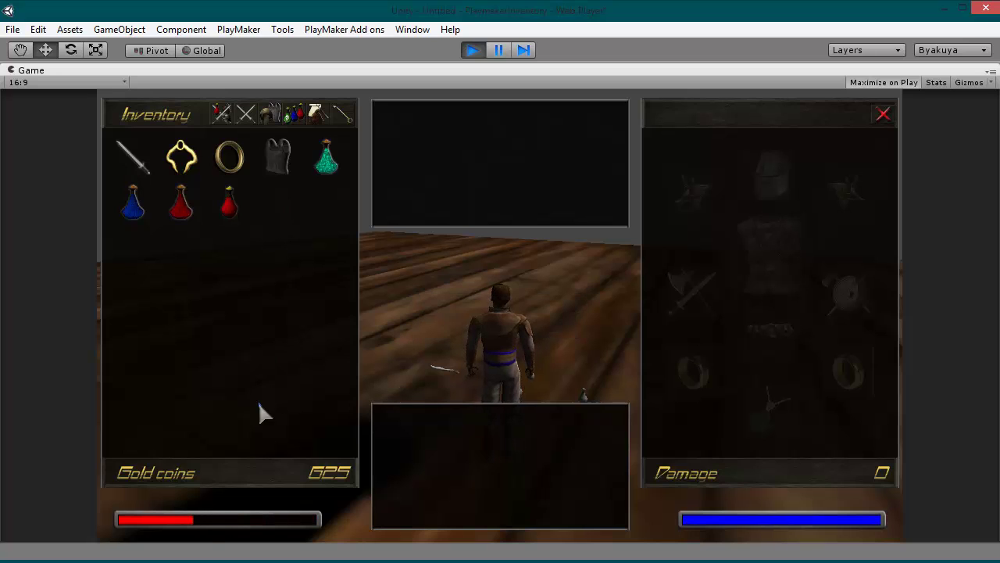
mouse_move(237, 199)
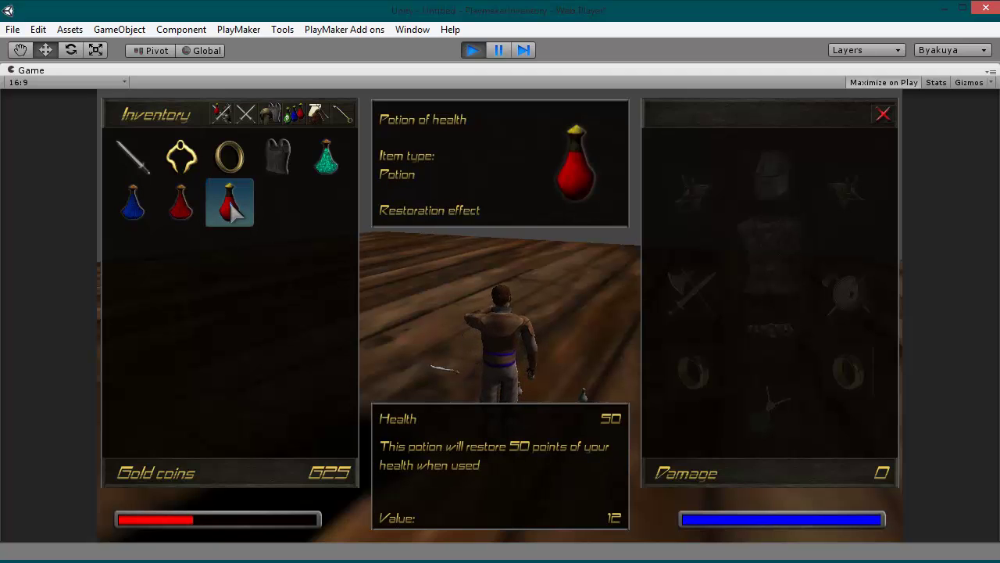
right_click(232, 201)
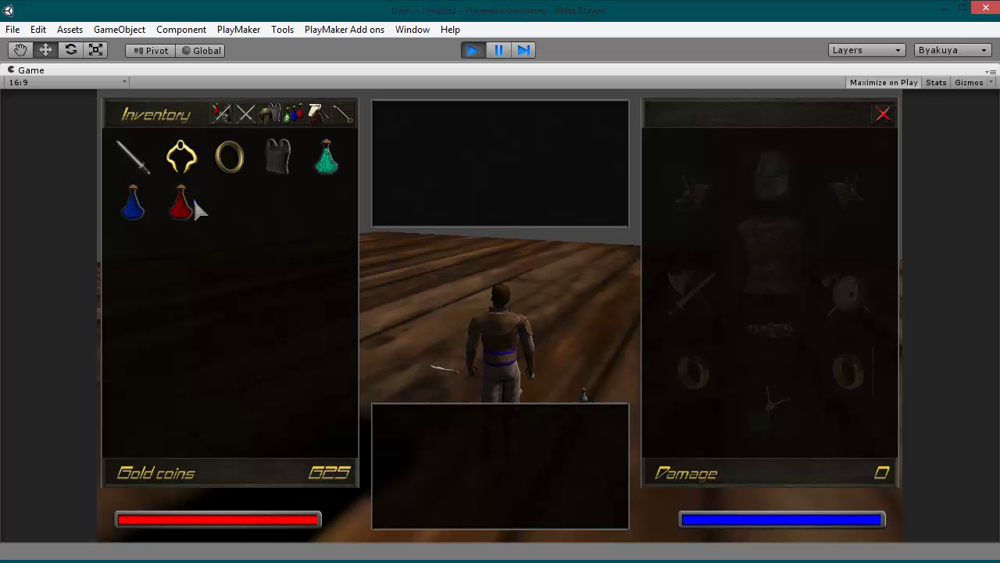
- Use the Elixir of health and Elixir of energy, and check the maximum health and energy in the character stats
mouse_move(185, 201)
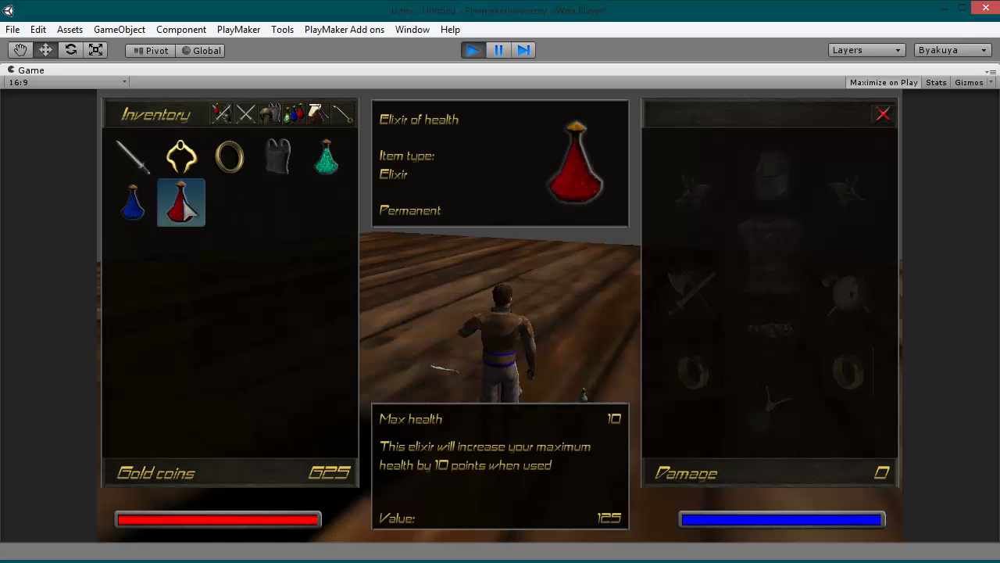
right_click(185, 201)
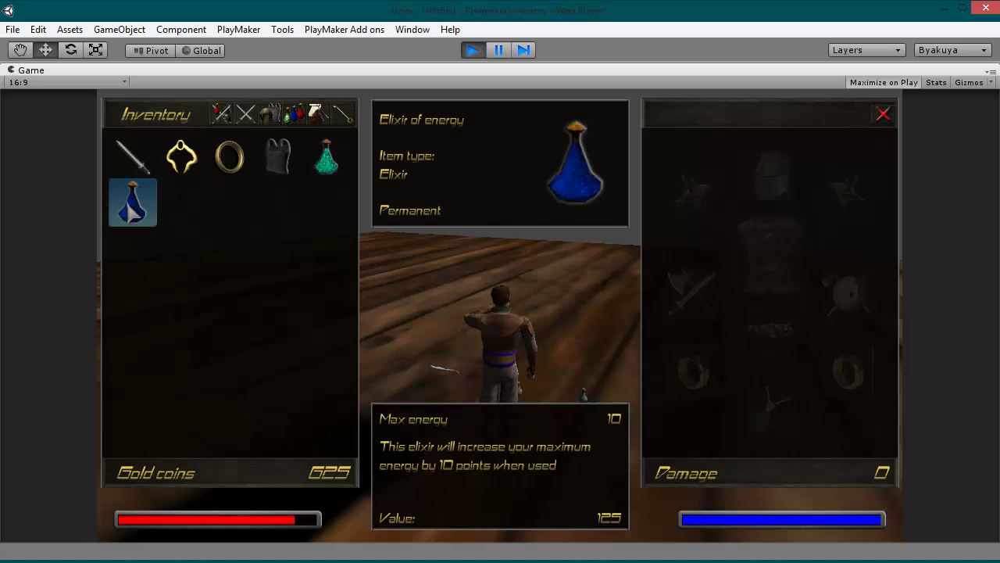
right_click(131, 207)
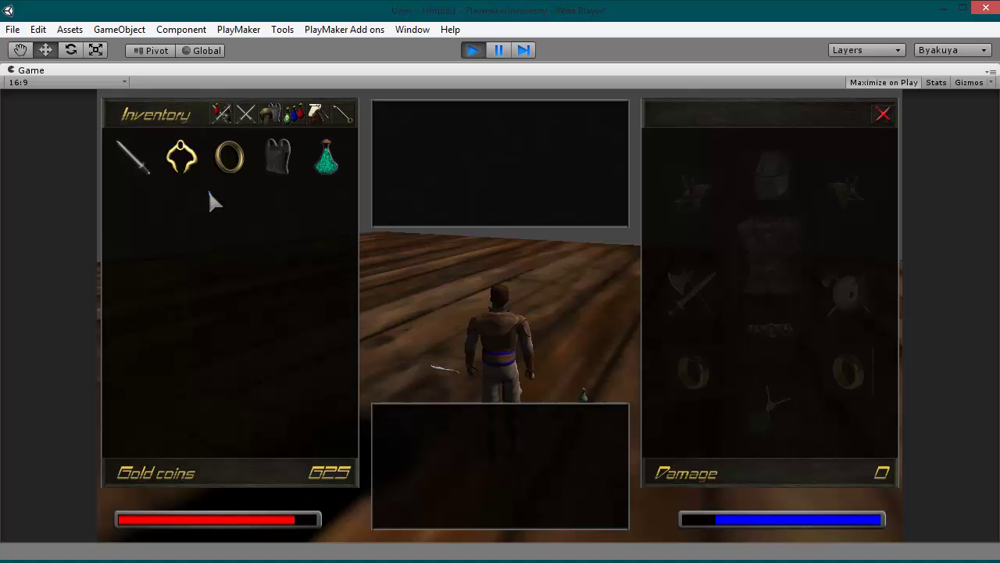
key(c)
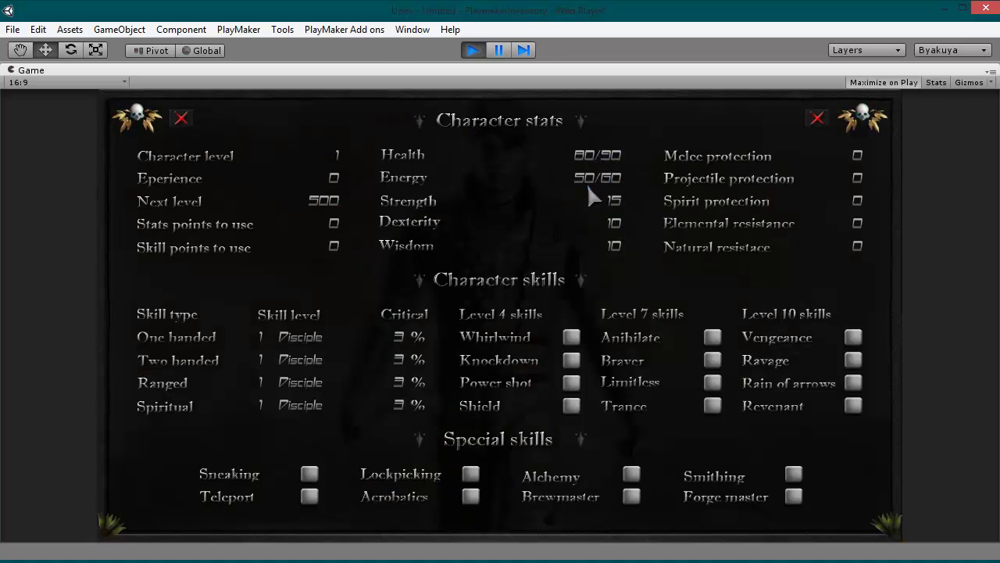
key(c)
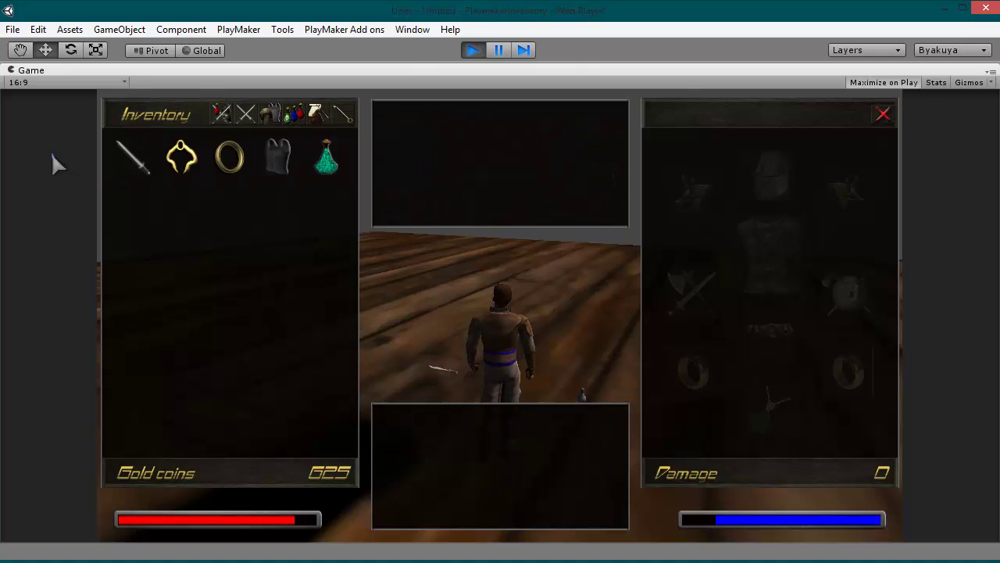
- Compare the Two handed sword's required strength with the strength shown in the character stats
click(144, 161)
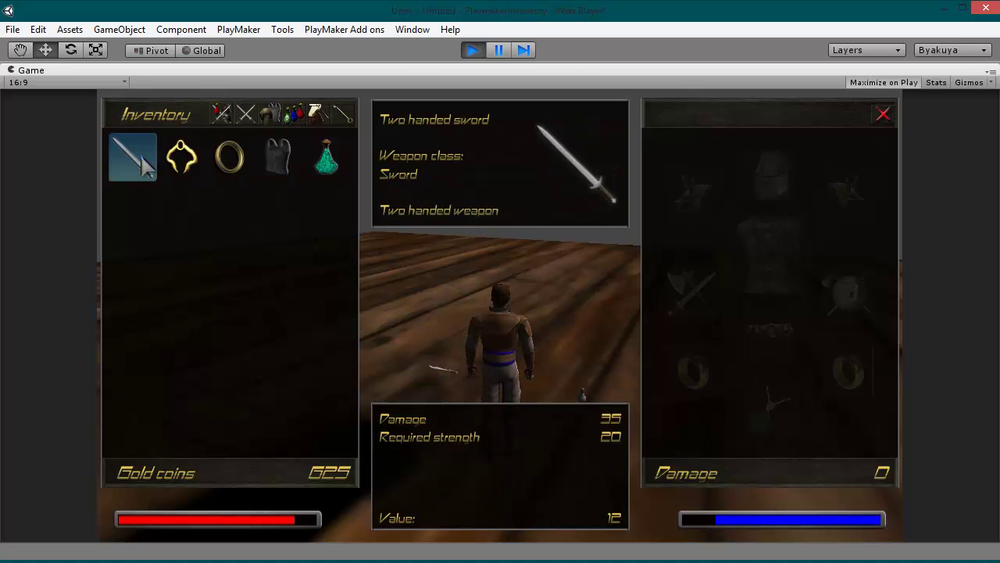
key(c)
key(c)
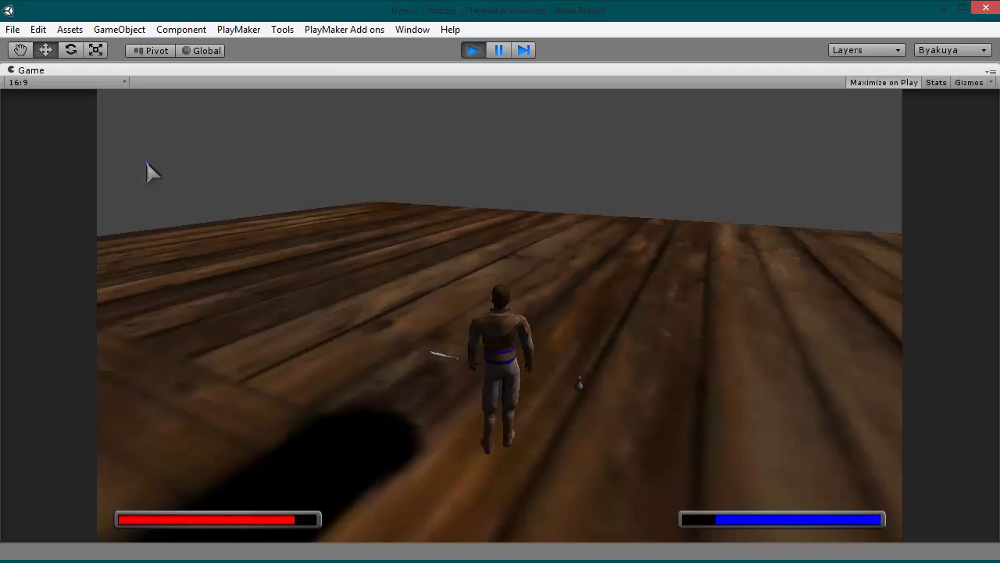
key(i)
key(c)
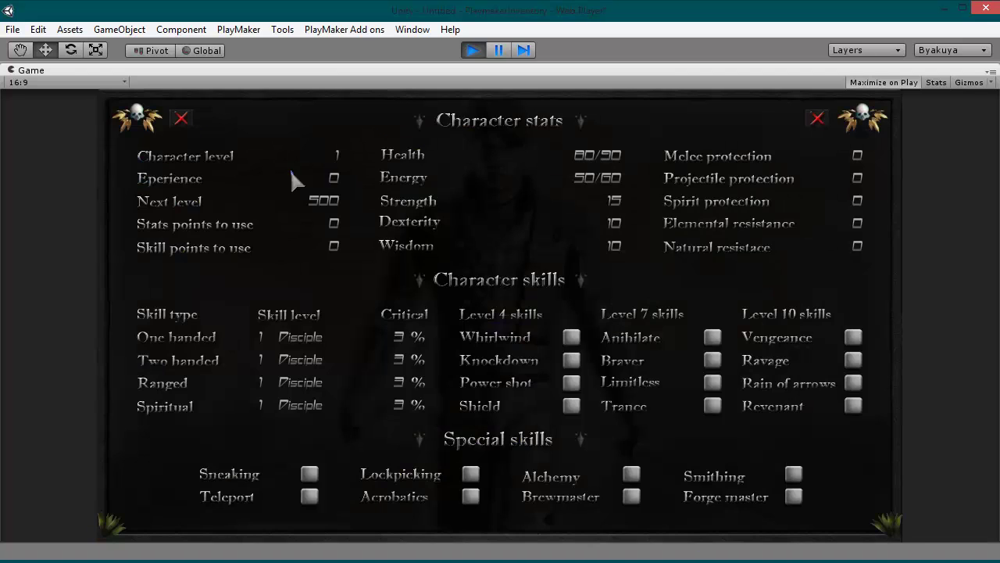
key(i)
key(i)
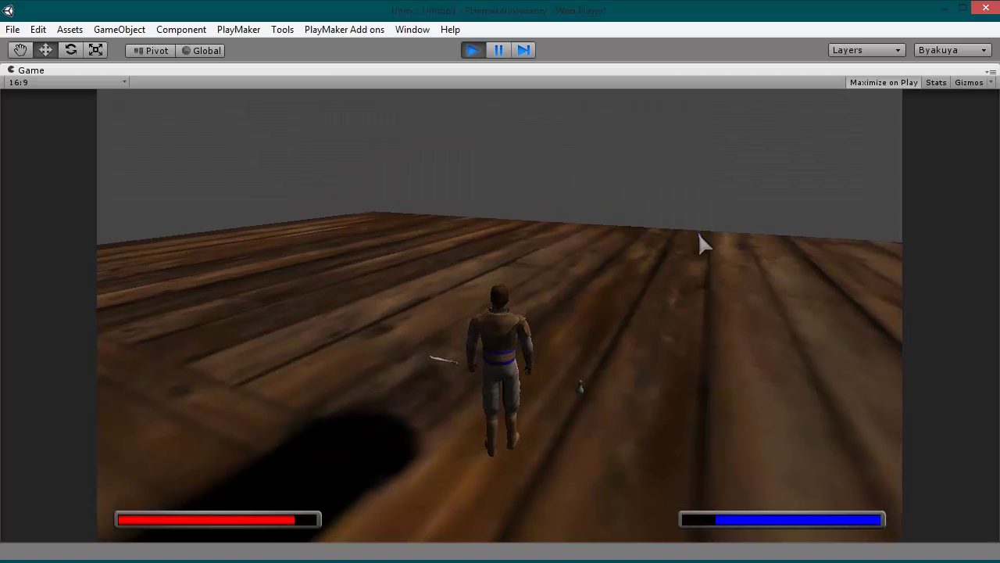
- Collect the Scimitar and three Potions of experience left on the platform, and equip the Gold ring from the inventory
key(w)
key(w)
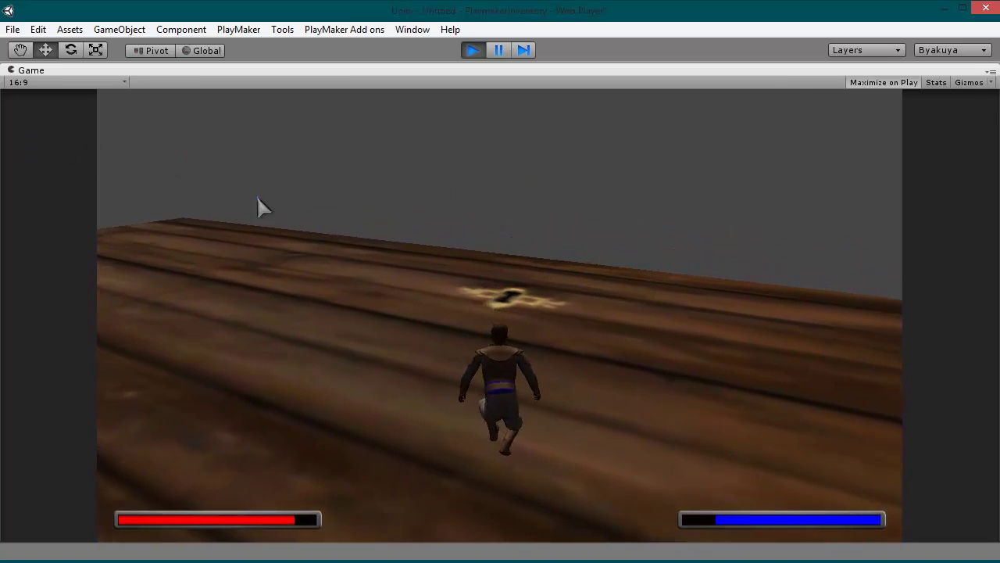
key(i)
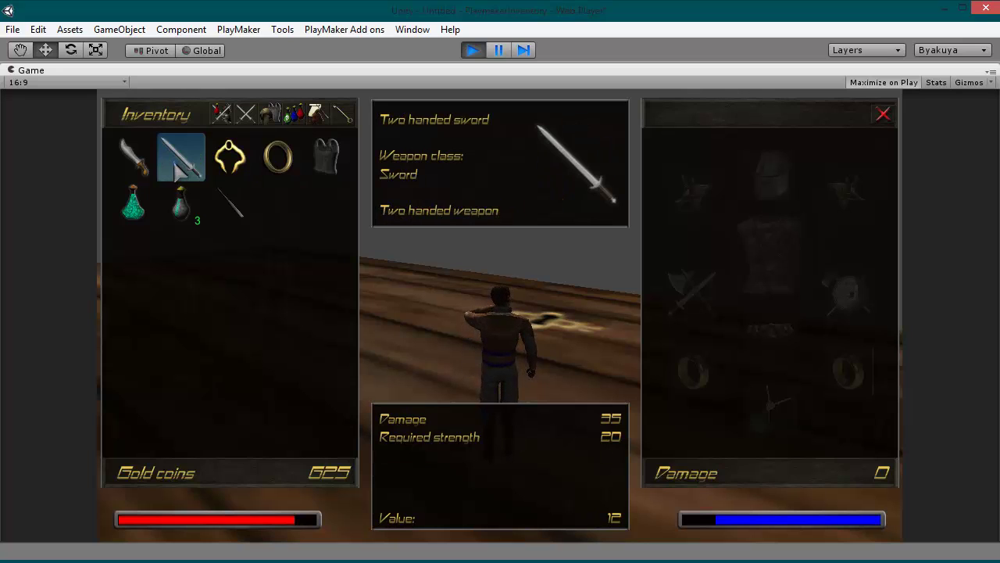
click(279, 156)
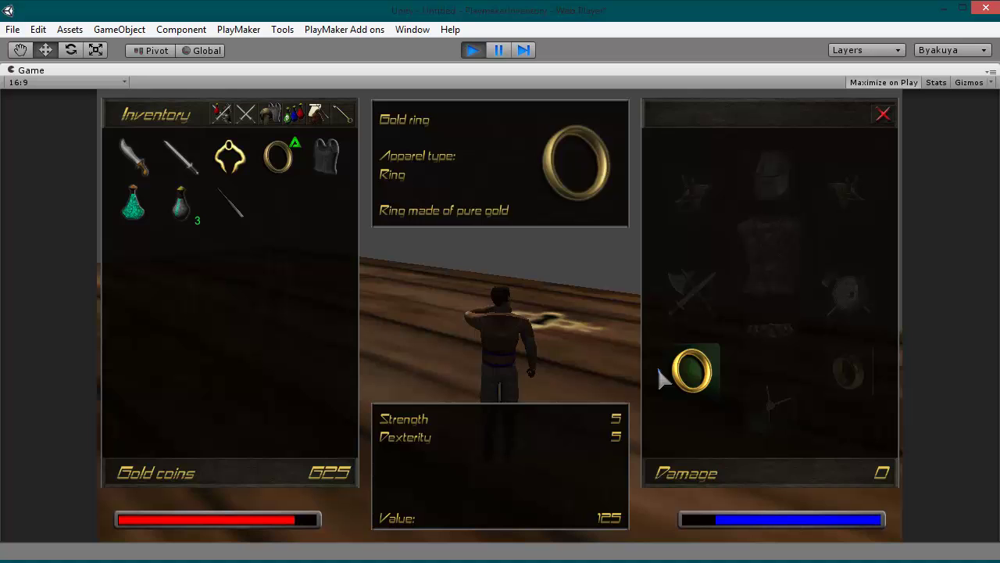
- Check the Gold ring's effect on strength in the character stats, and equip the Two handed sword from the inventory
key(c)
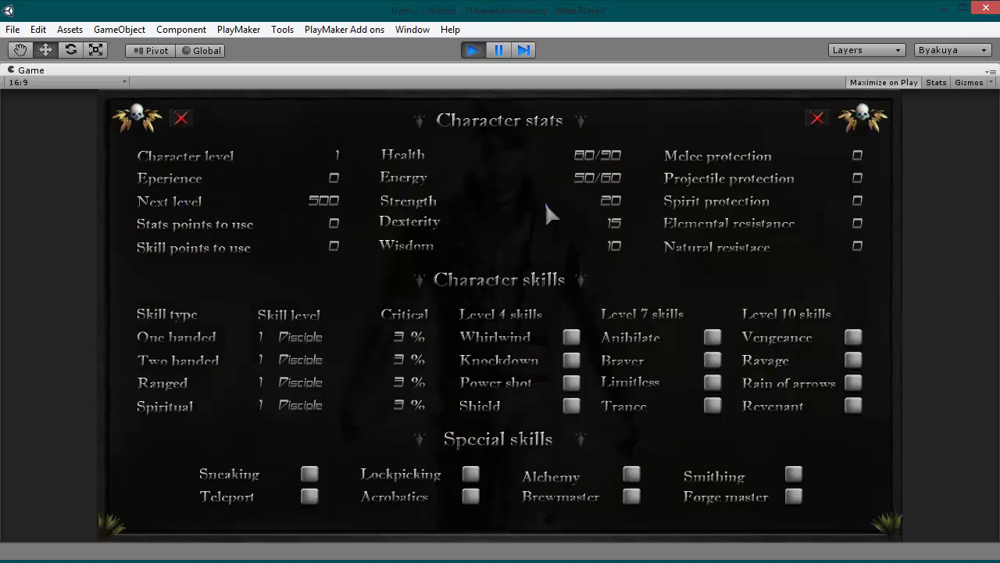
key(c)
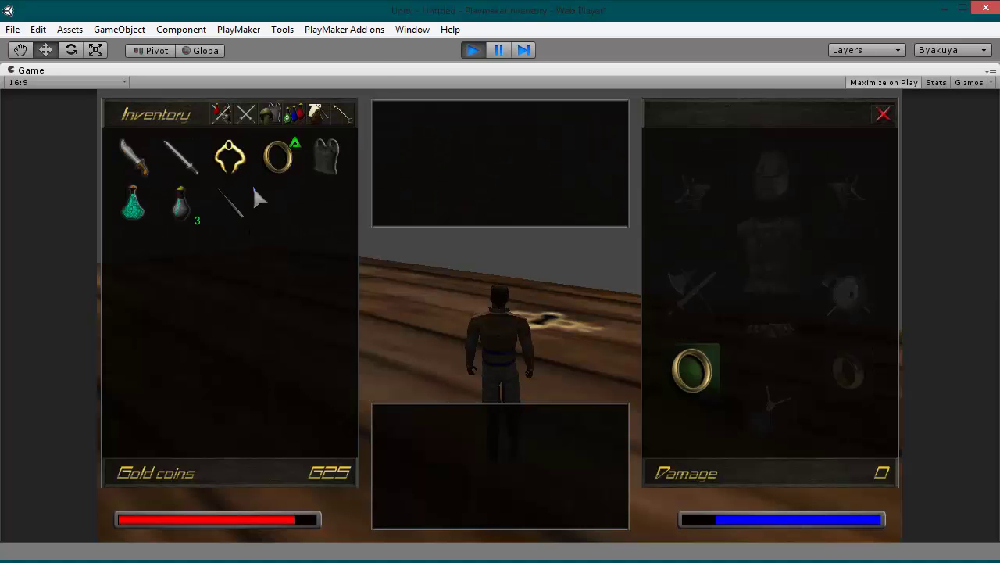
right_click(185, 169)
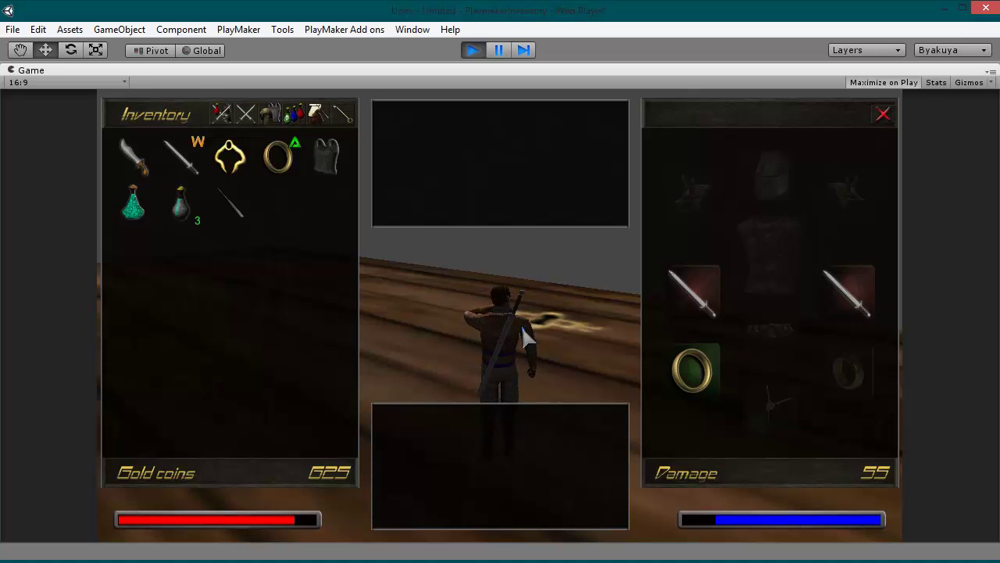
right_click(710, 289)
right_click(182, 156)
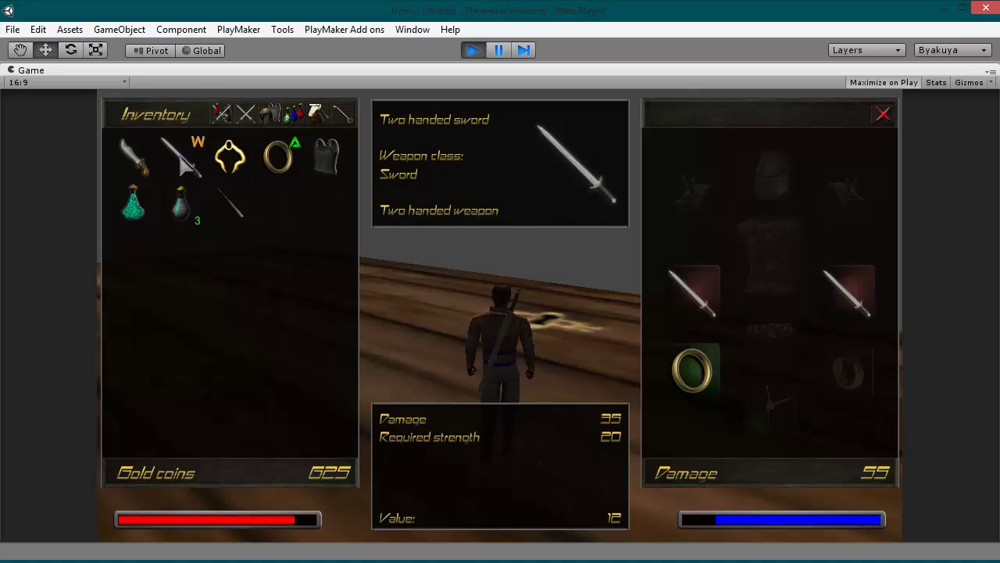
- Test equipping the Scimitar, and put on the Gold amulet and the Iron plate from the inventory
right_click(131, 158)
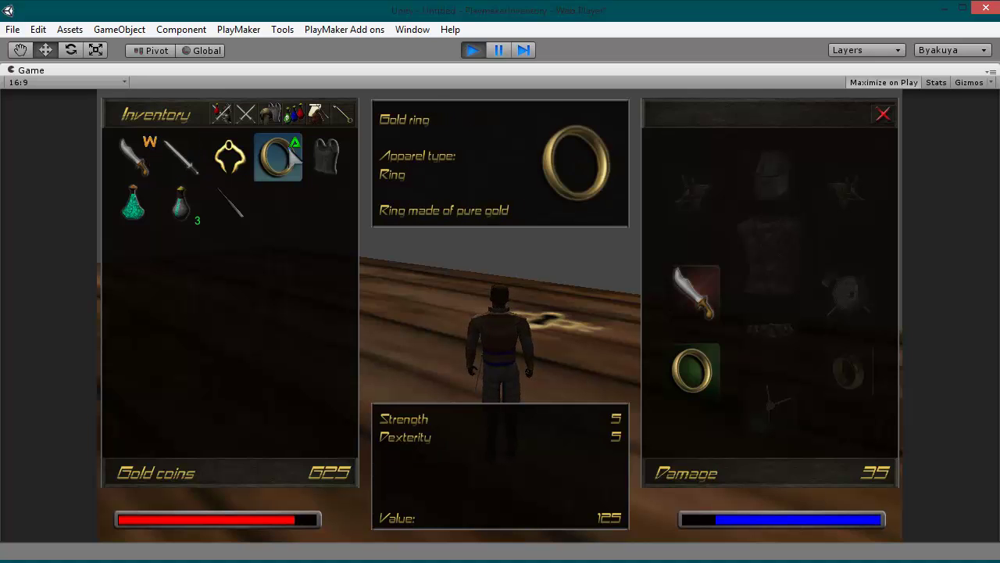
right_click(231, 156)
right_click(326, 154)
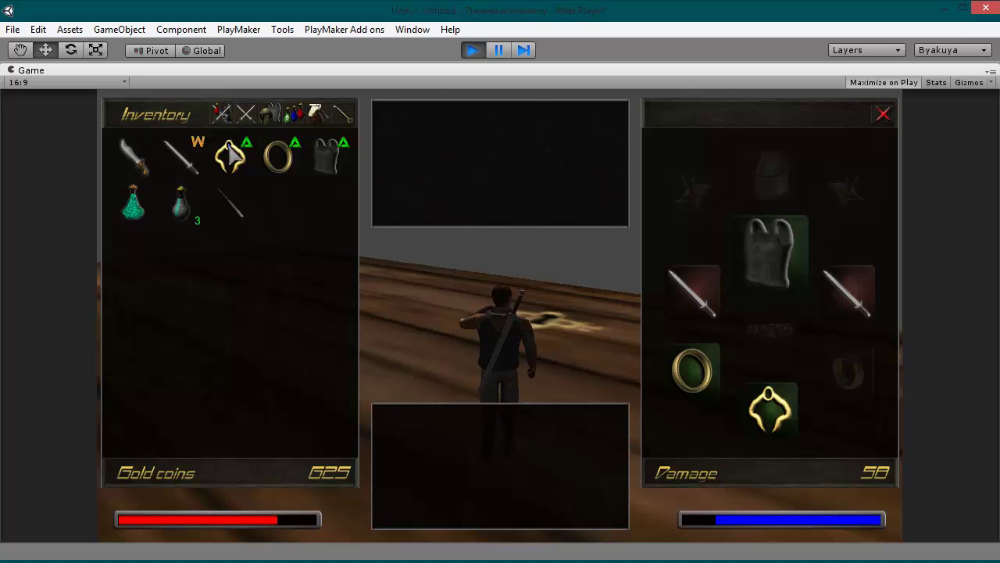
- Filter the inventory by weapons, apparel, potions and the next item category, returning to the view of all items
click(246, 115)
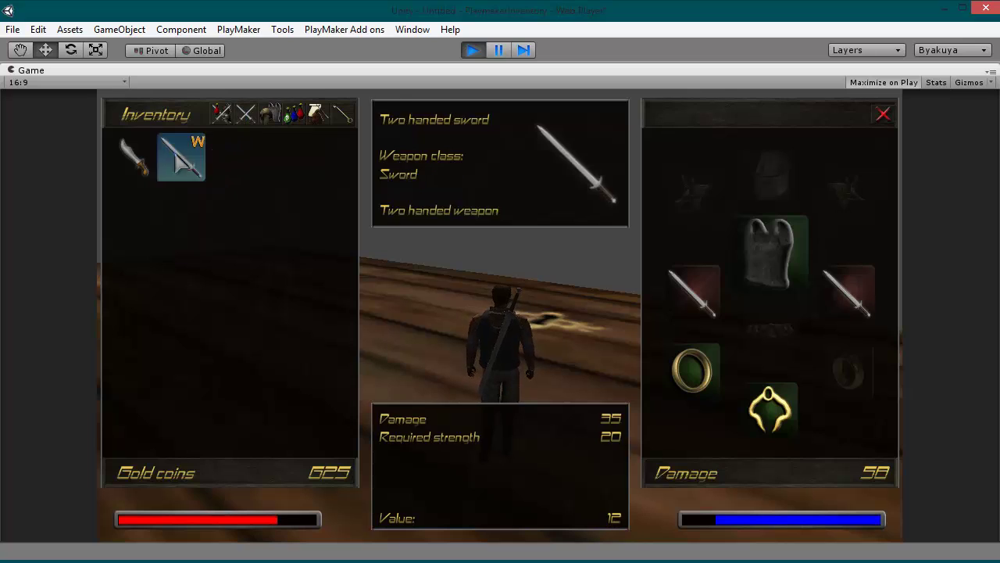
click(271, 116)
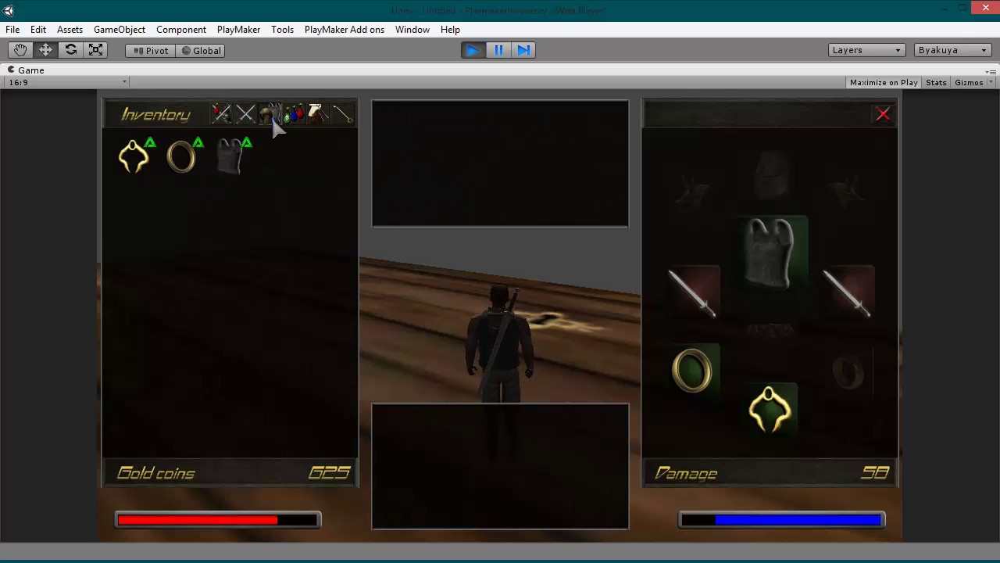
click(291, 114)
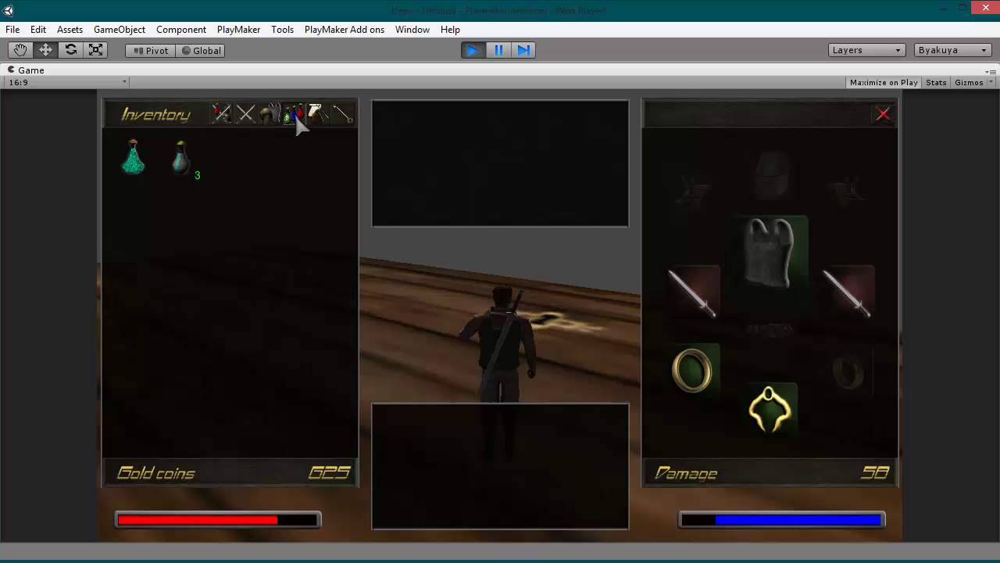
click(315, 115)
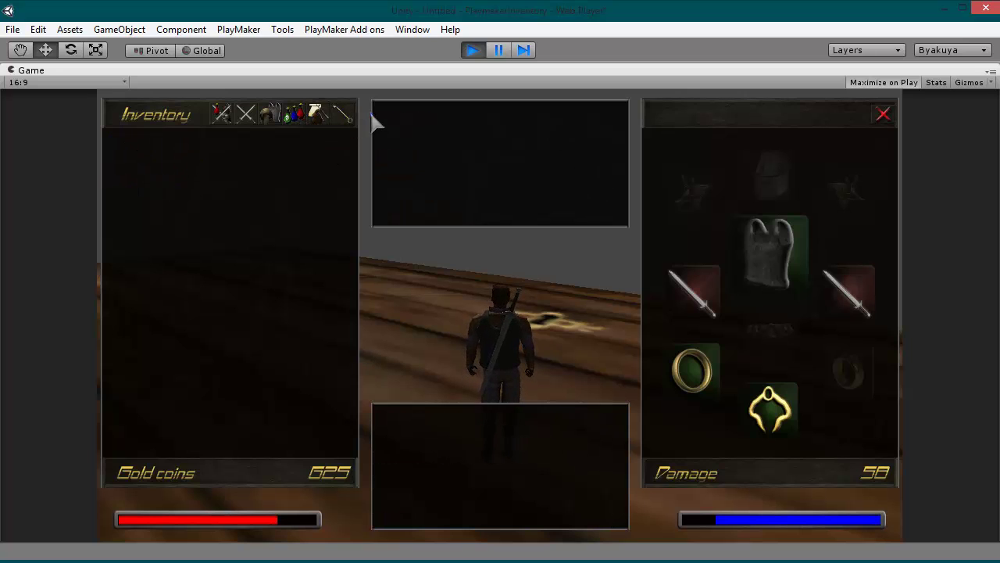
click(227, 113)
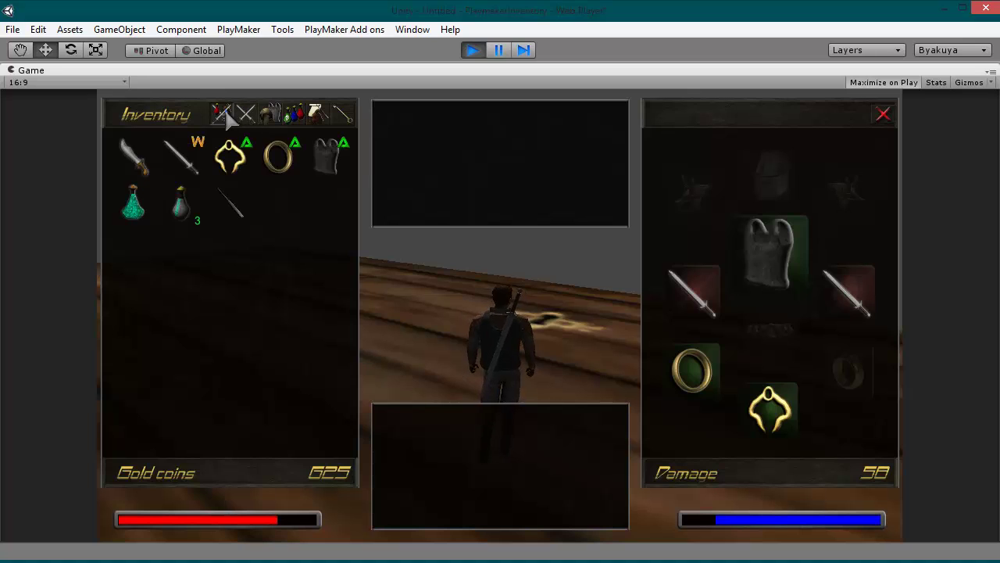
click(294, 114)
click(294, 113)
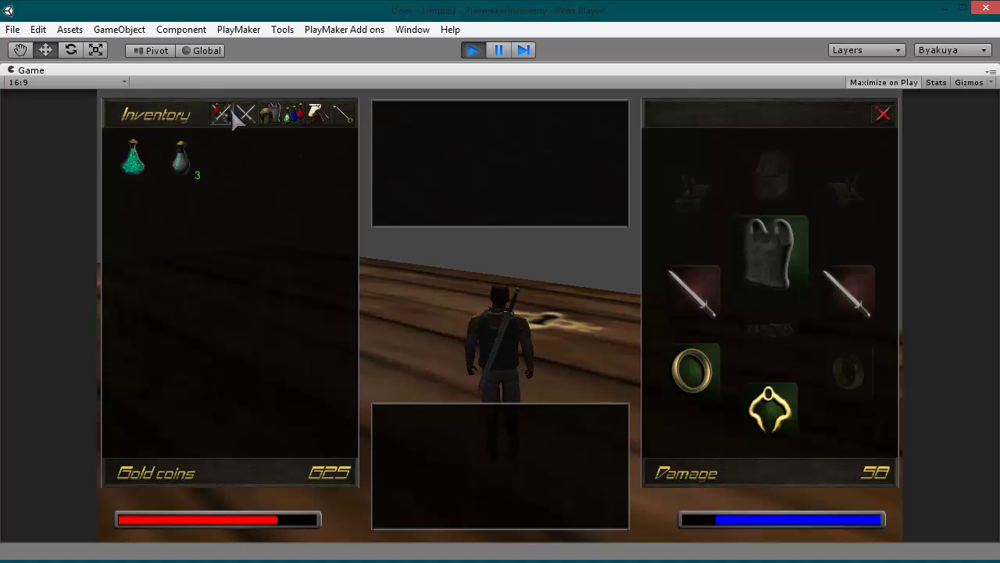
click(227, 115)
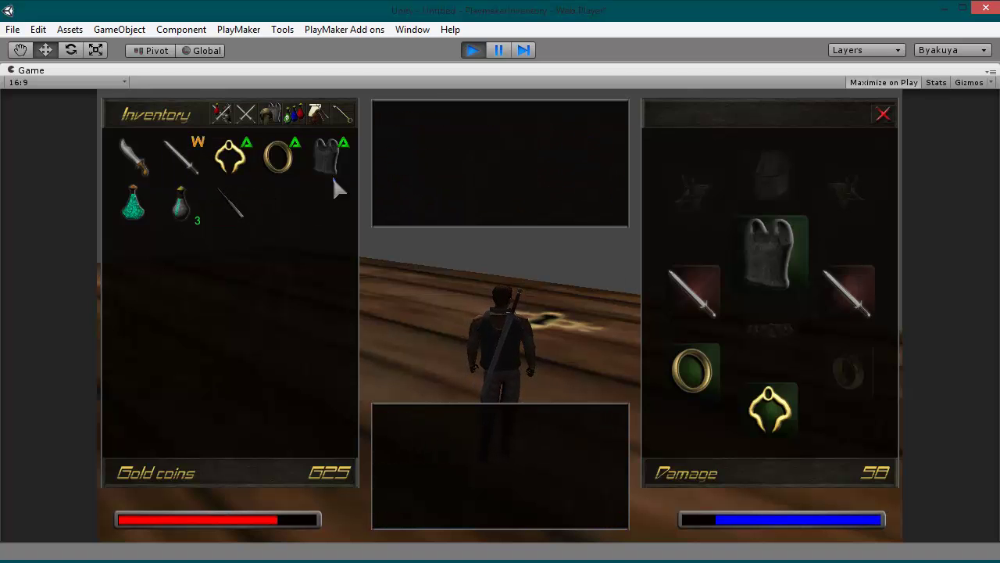
- Run the character across the platform with the equipped gear, recheck the inventory, and exit Play mode
key(i)
key(w)
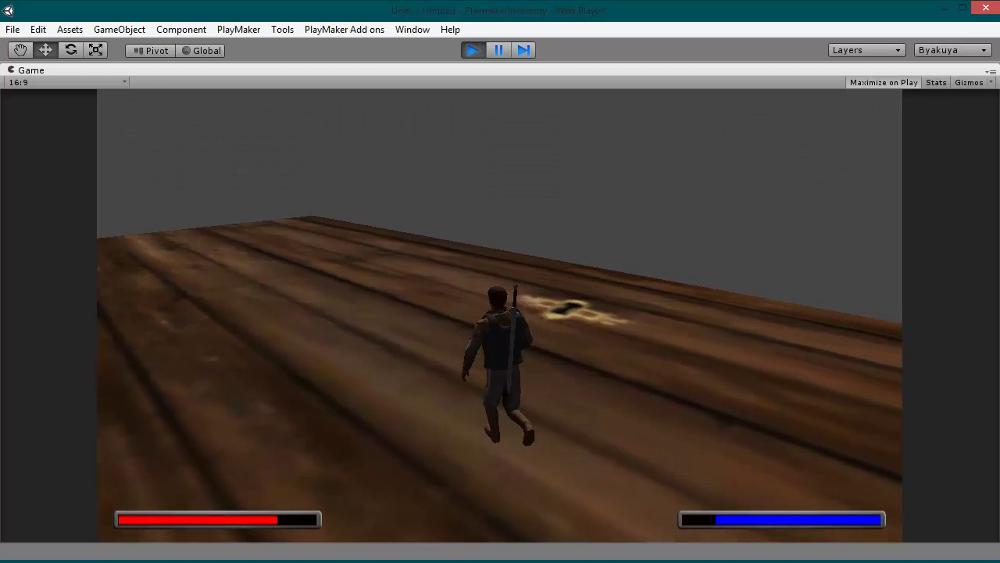
key(i)
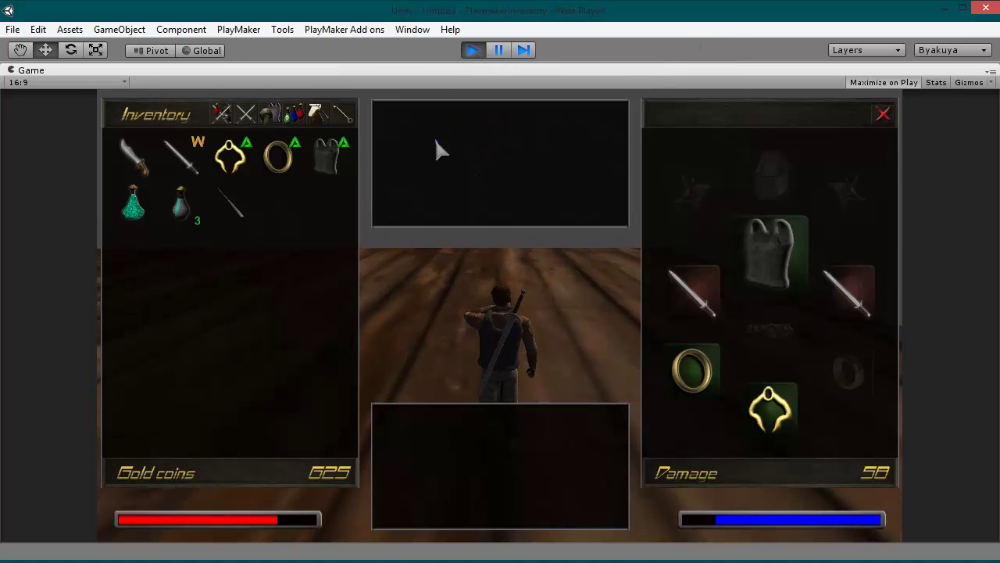
click(880, 116)
click(473, 50)
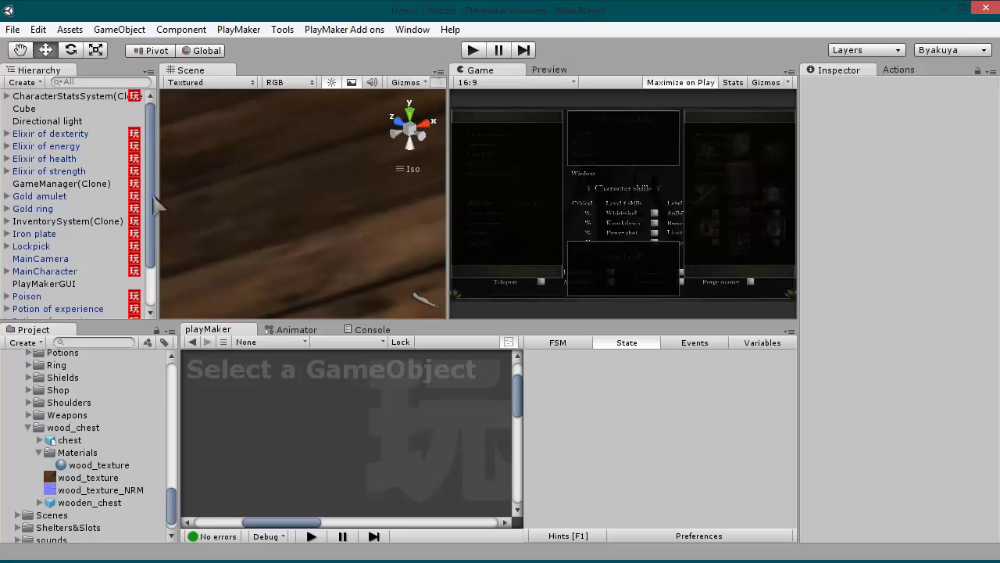
- Add the Squarebite Storage manager system to the scene
scroll(71, 148, down, 3)
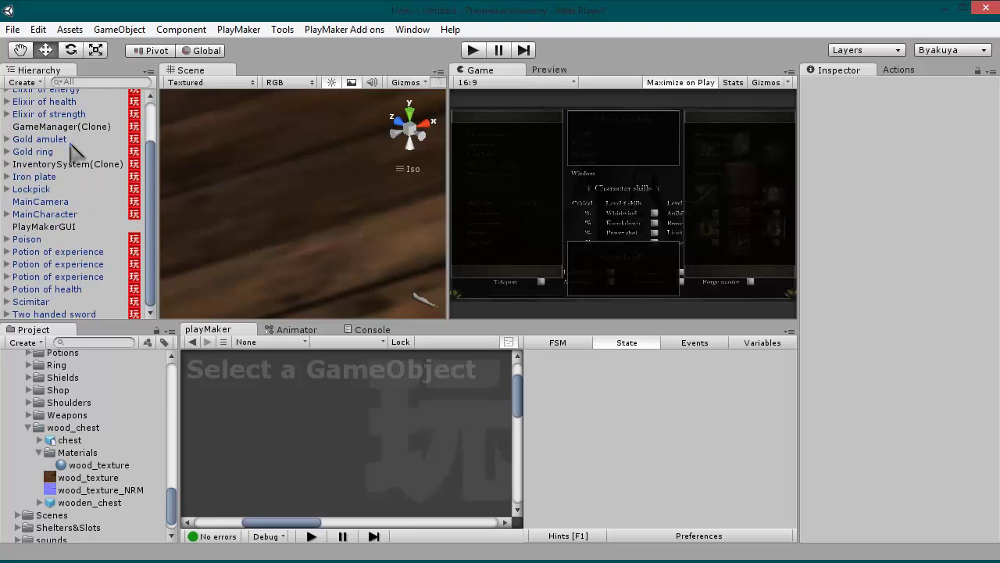
scroll(70, 148, up, 3)
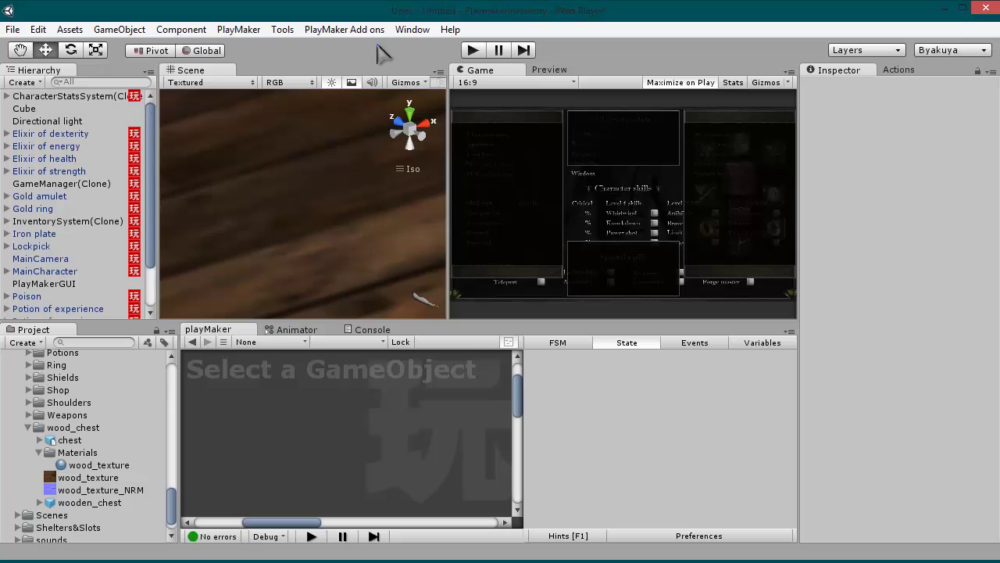
click(282, 29)
mouse_move(315, 47)
mouse_move(432, 65)
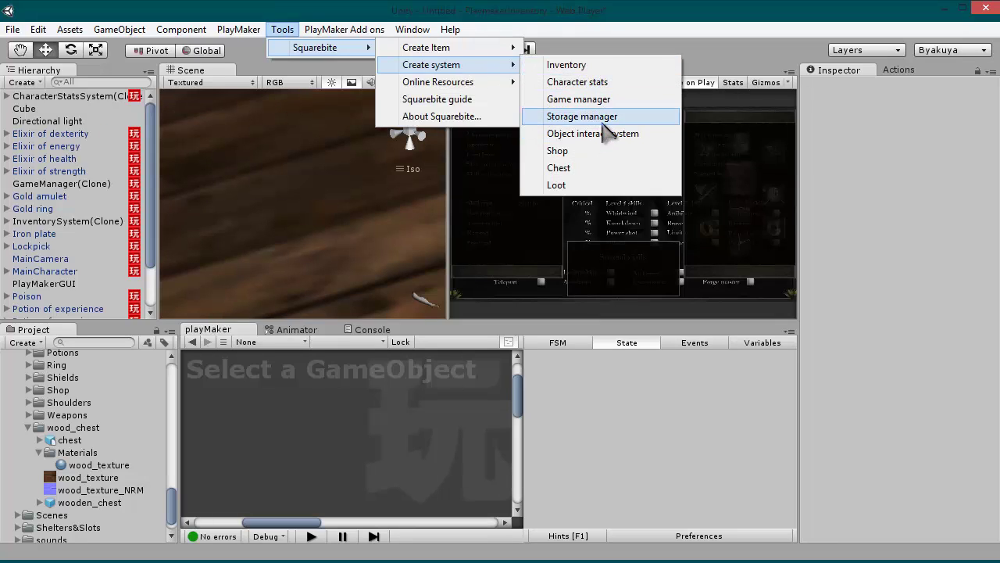
click(582, 116)
- Parent the Two handed sword, Poison, all the potions and the Scimitar to LevelItemList inside StorageManager(Clone)
scroll(79, 234, down, 3)
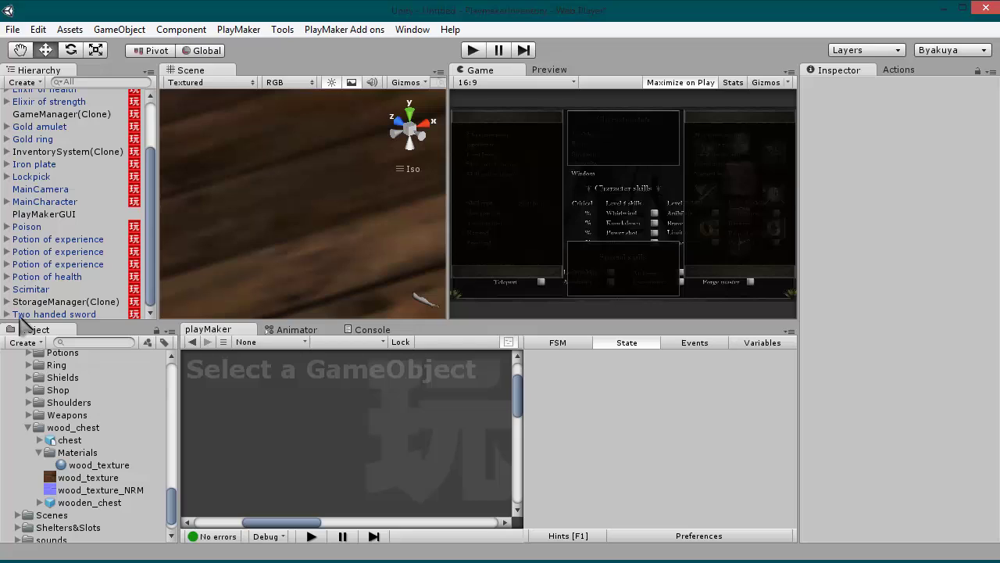
click(6, 301)
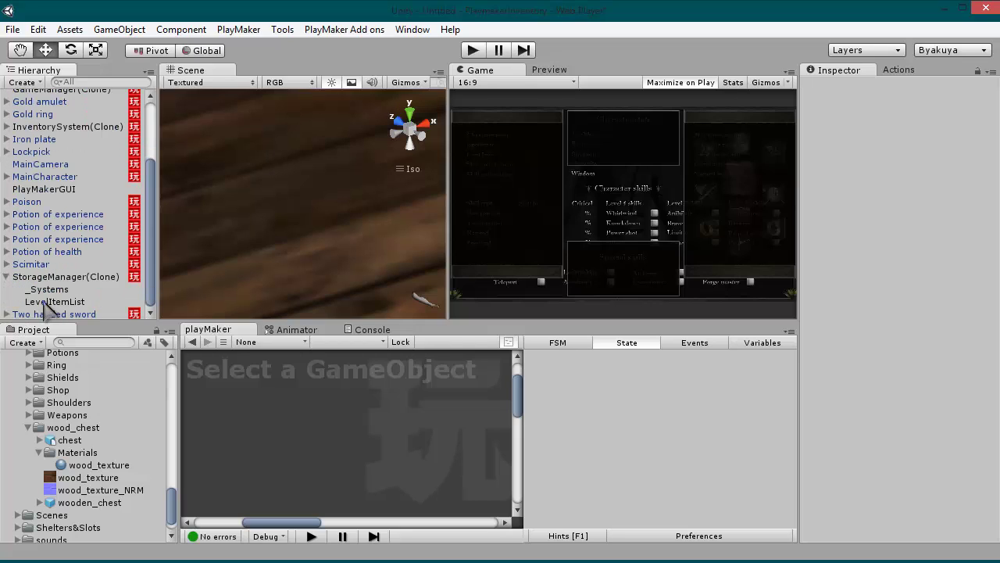
click(47, 303)
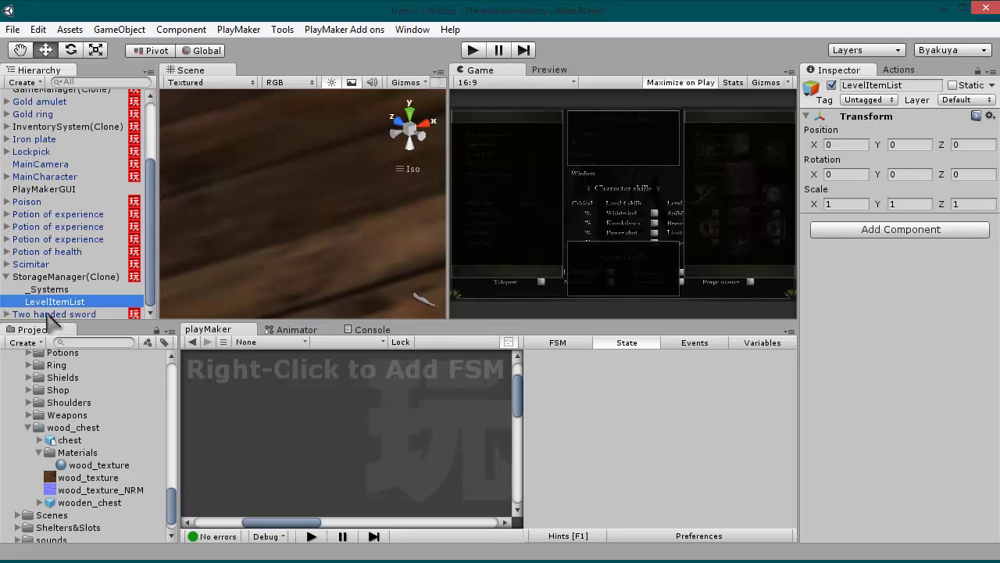
click(51, 315)
click(35, 203)
shift+click(35, 266)
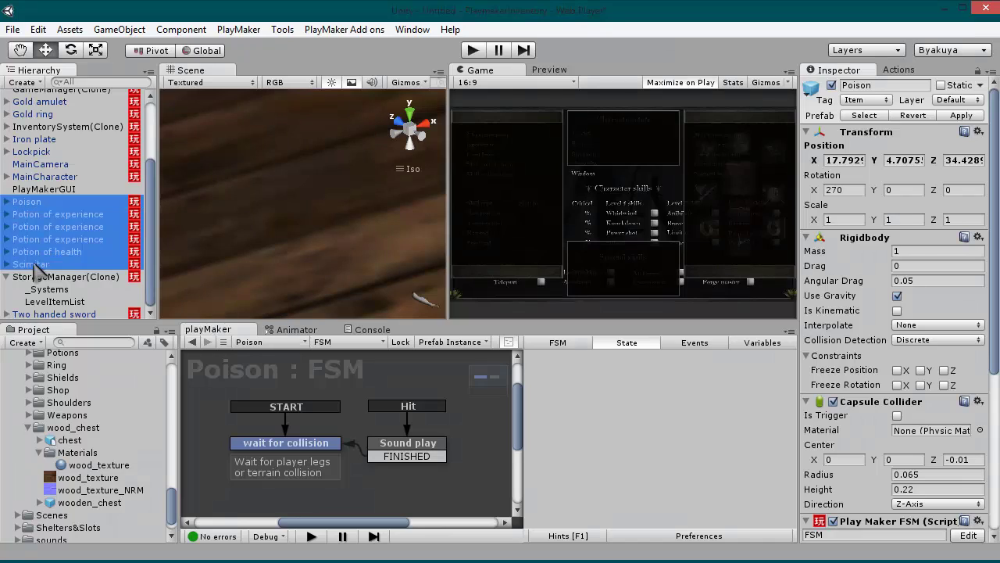
drag(36, 269, 52, 302)
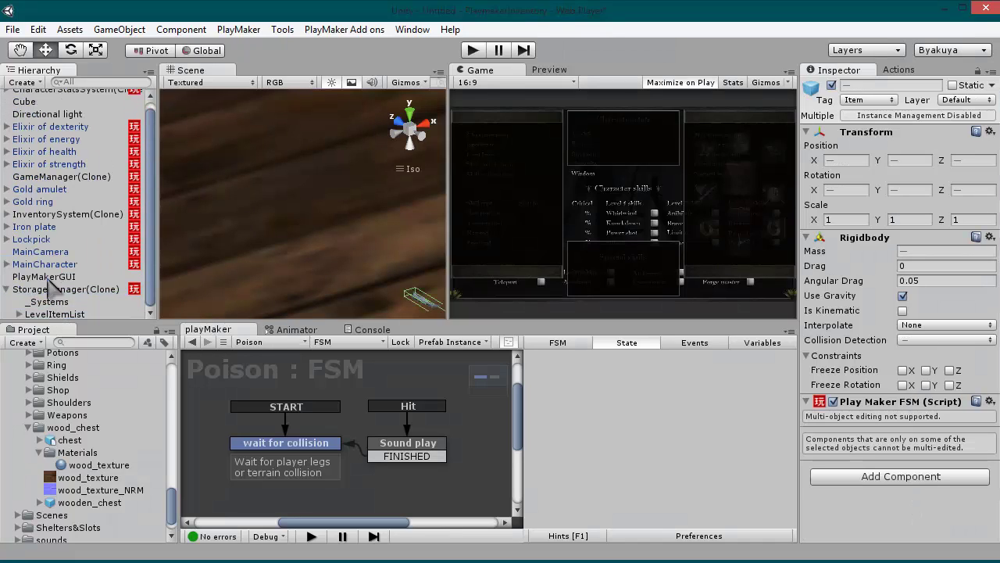
- Parent the Iron plate, the Lockpick and the dexterity, energy, health and strength elixirs to LevelItemList
click(35, 227)
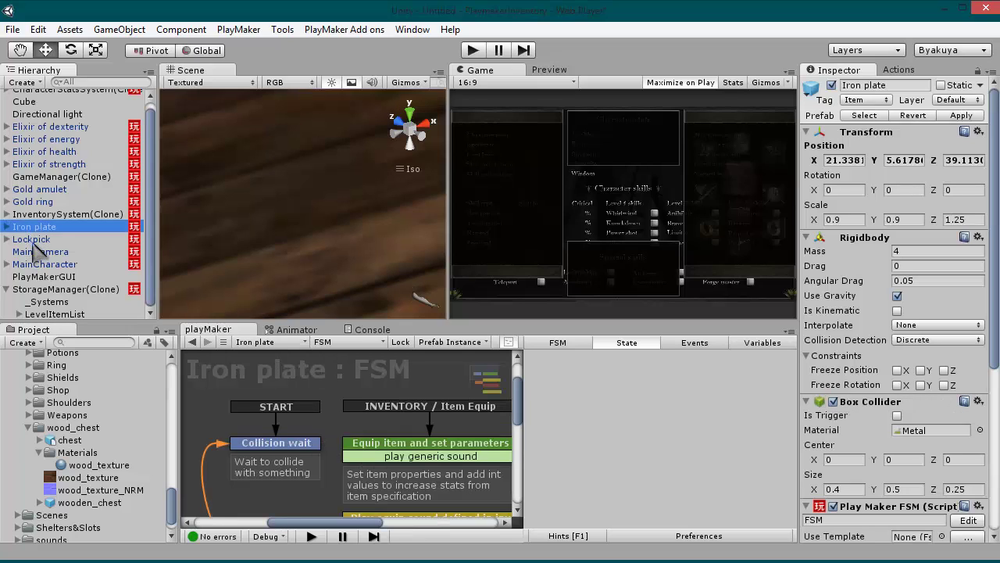
ctrl+click(31, 239)
drag(31, 239, 58, 314)
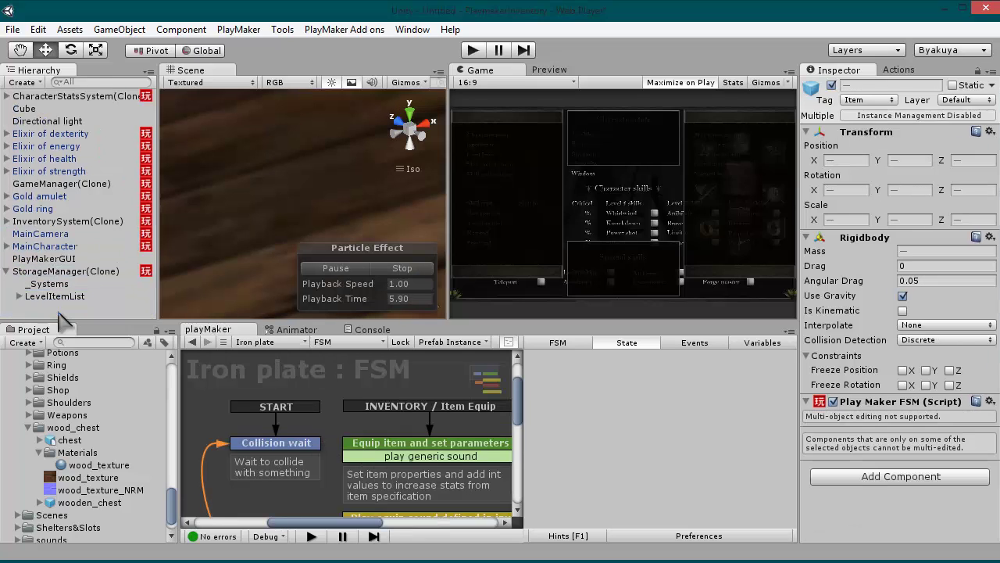
click(40, 134)
shift+click(40, 172)
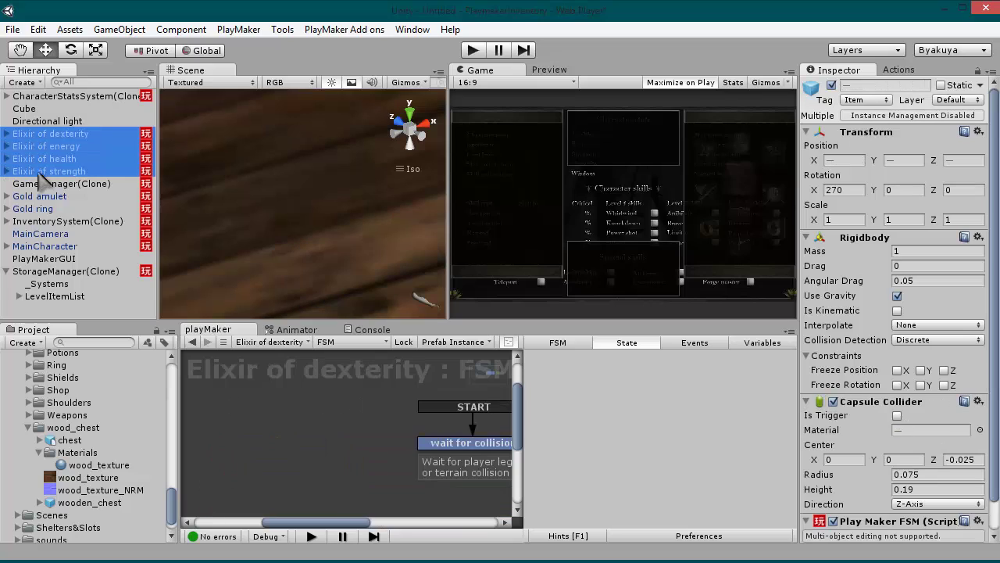
drag(41, 172, 62, 306)
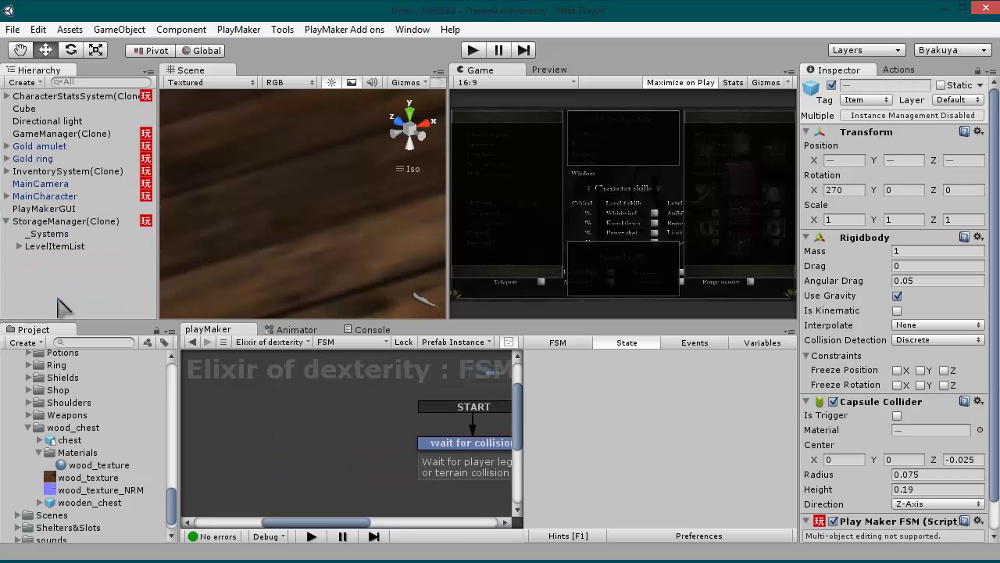
- Parent the Gold amulet and Gold ring to LevelItemList, and collapse StorageManager(Clone)
click(50, 147)
shift+click(48, 159)
drag(48, 164, 64, 247)
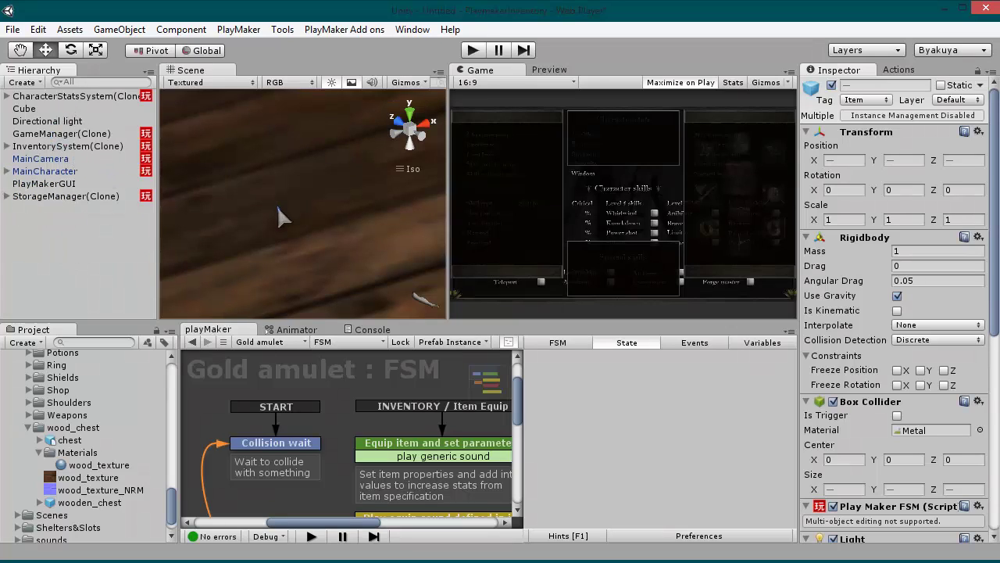
- Place the chest model from the wood_chest folder on the wooden platform and raise it to Y about 3.63
scroll(292, 202, down, 5)
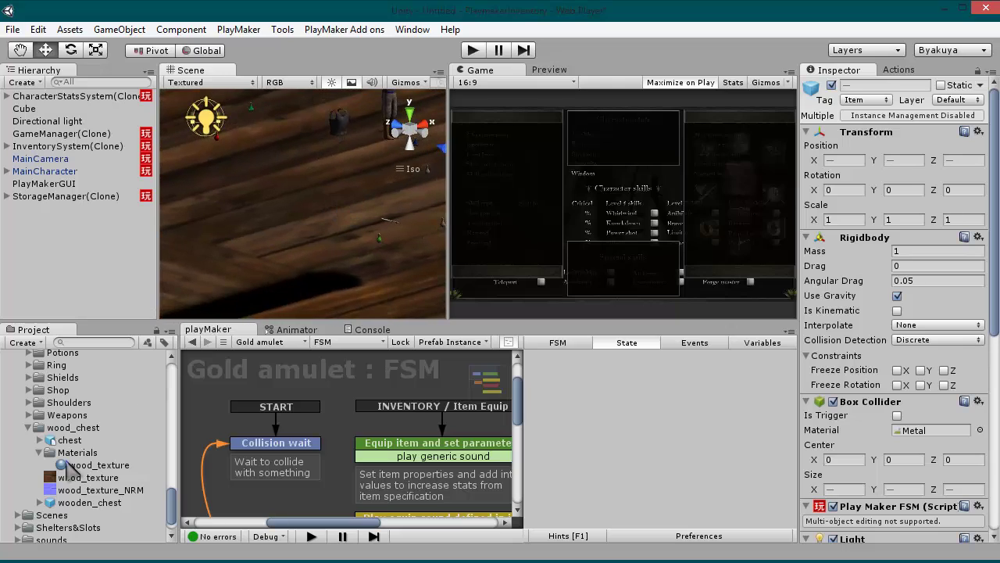
drag(68, 440, 292, 223)
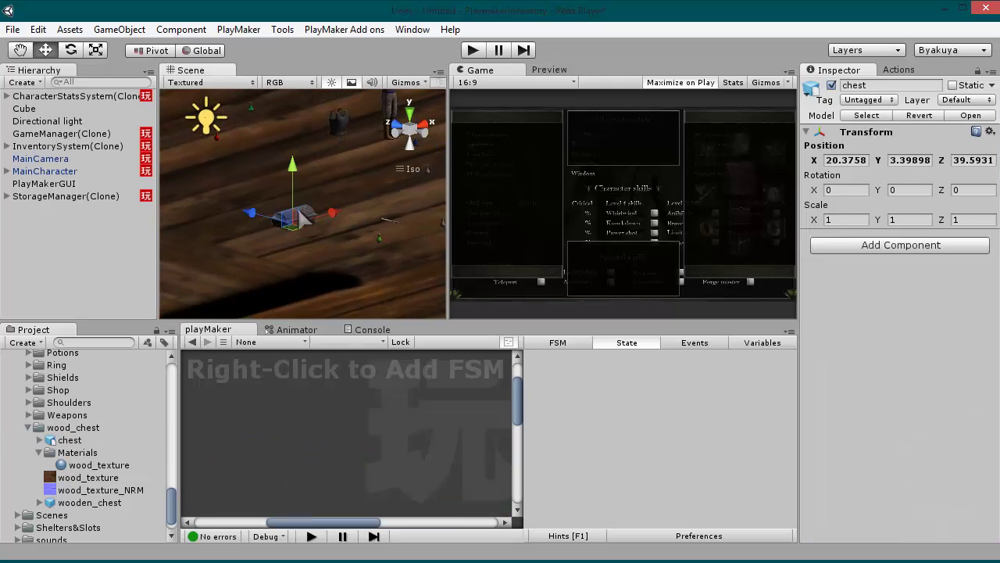
mouse_move(294, 180)
mouse_down()
mouse_move(294, 158)
mouse_move(301, 179)
mouse_up()
scroll(298, 220, up, 10)
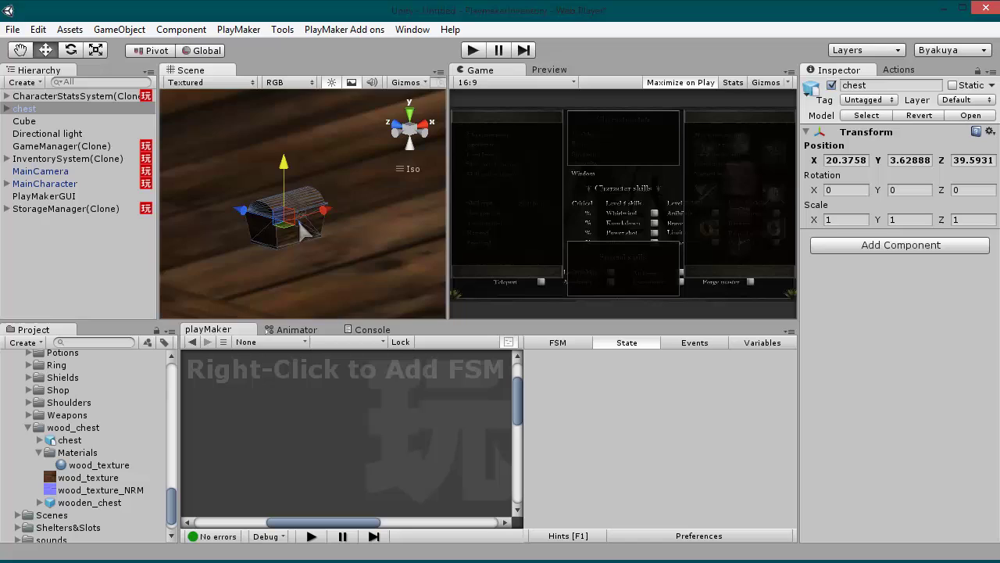
middle_drag(297, 251, 293, 233)
right_drag(293, 233, 325, 209)
alt+drag(325, 209, 286, 254)
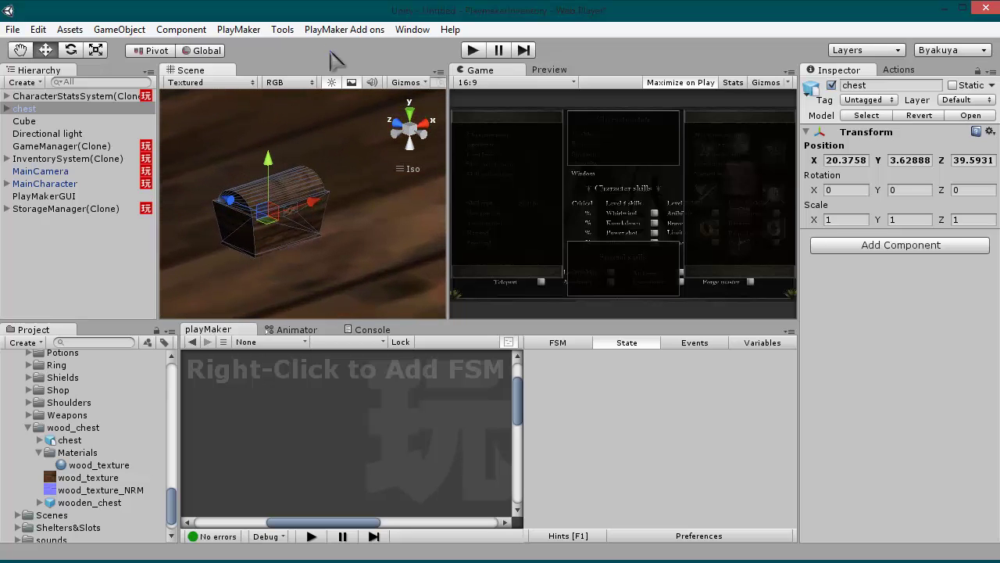
- Create a Squarebite Chest system on the selected chest object
click(285, 30)
mouse_move(306, 49)
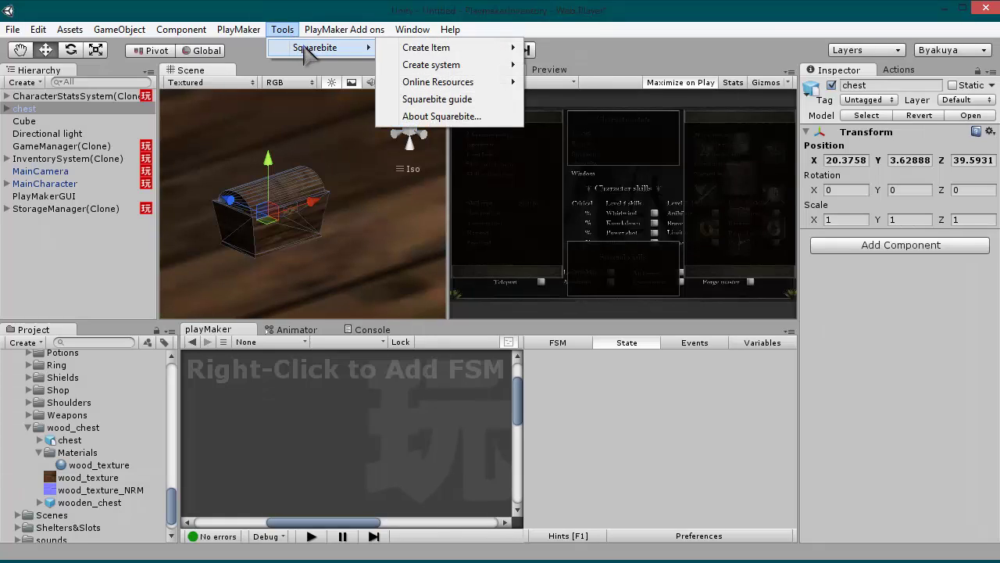
mouse_move(508, 65)
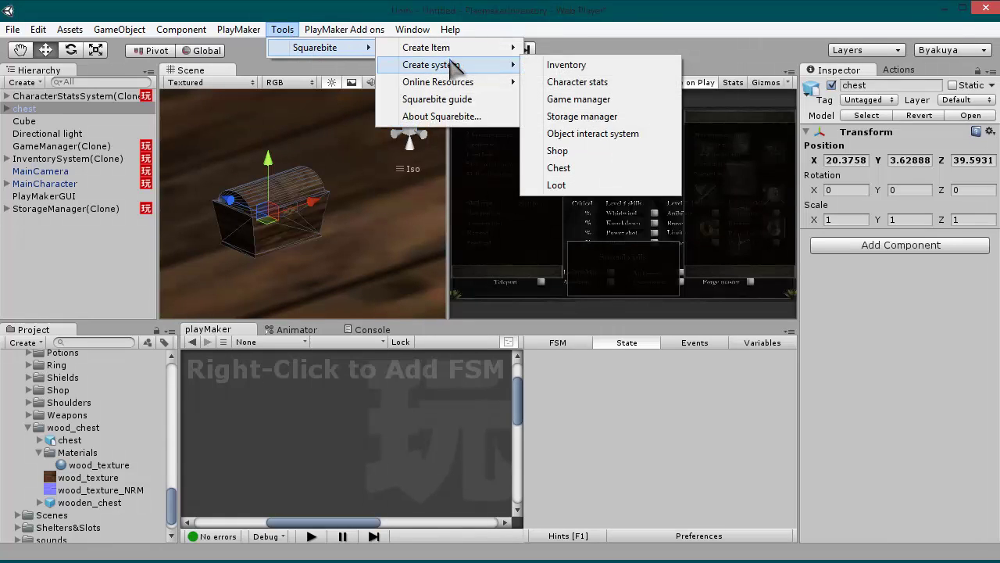
click(578, 169)
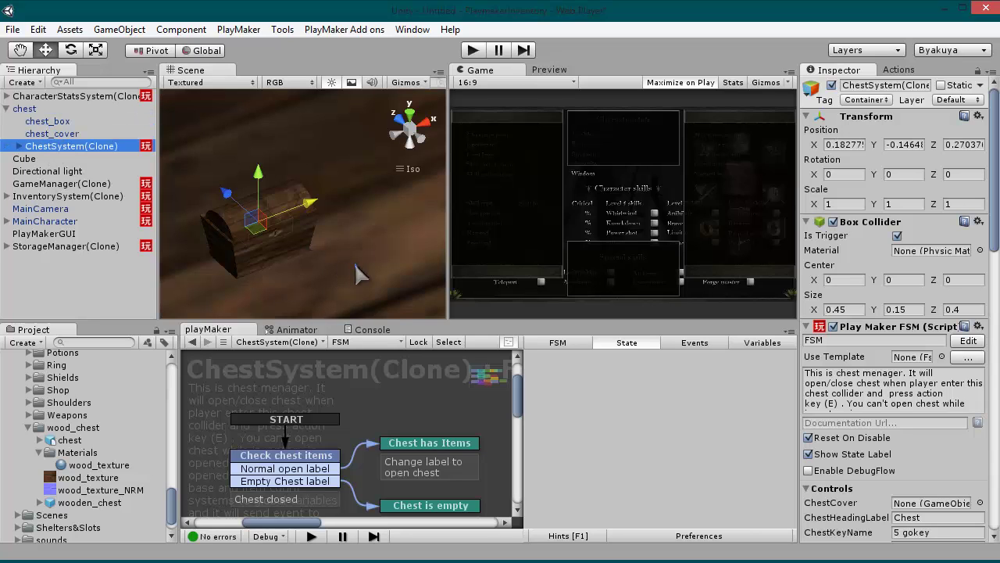
- Reset ChestSystem(Clone)'s transform, and move its trigger box in front of the chest to about Y -0.09, Z -0.56
alt+drag(355, 264, 323, 254)
click(978, 116)
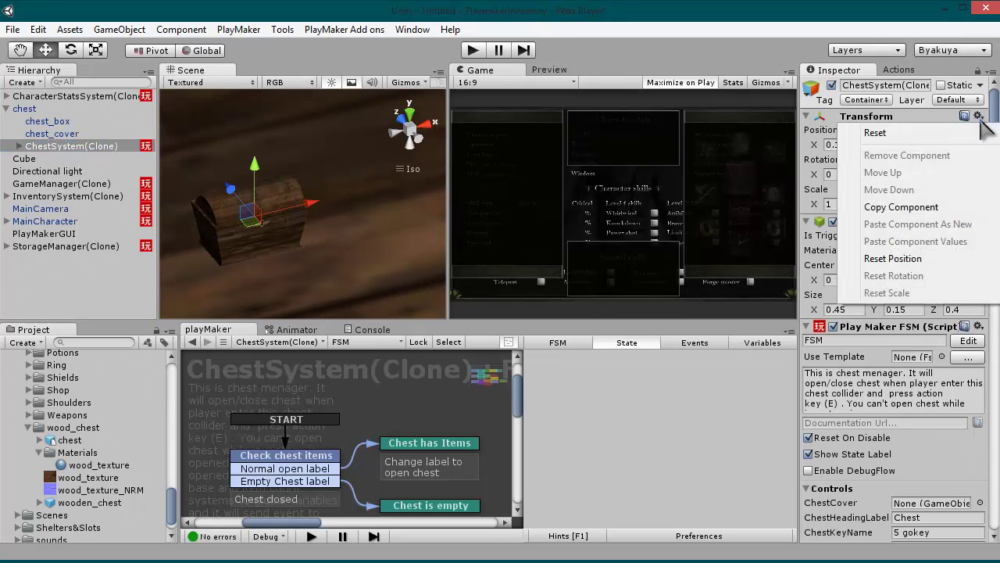
click(840, 131)
drag(221, 190, 250, 224)
alt+drag(308, 251, 302, 202)
scroll(379, 250, up, 2)
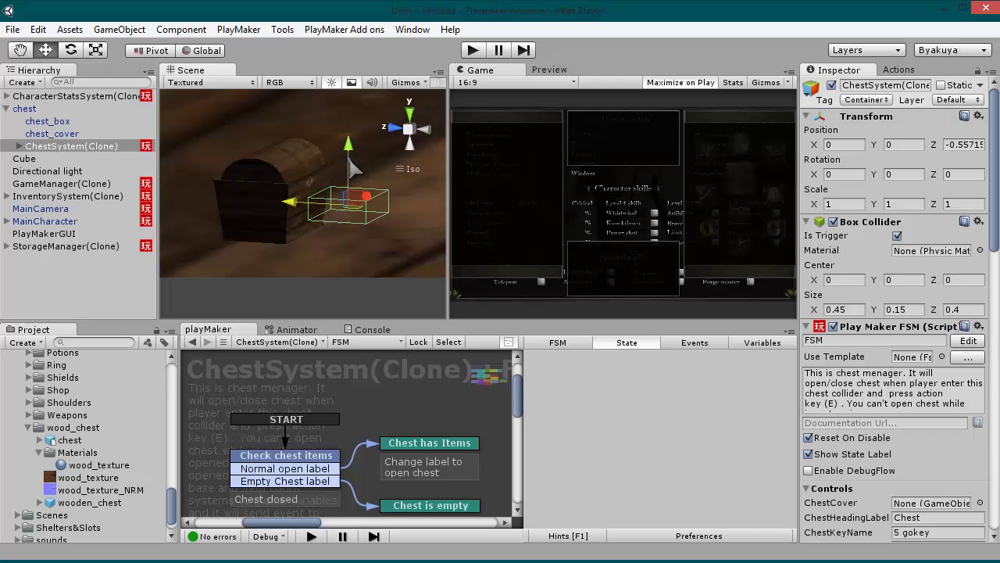
drag(350, 154, 244, 317)
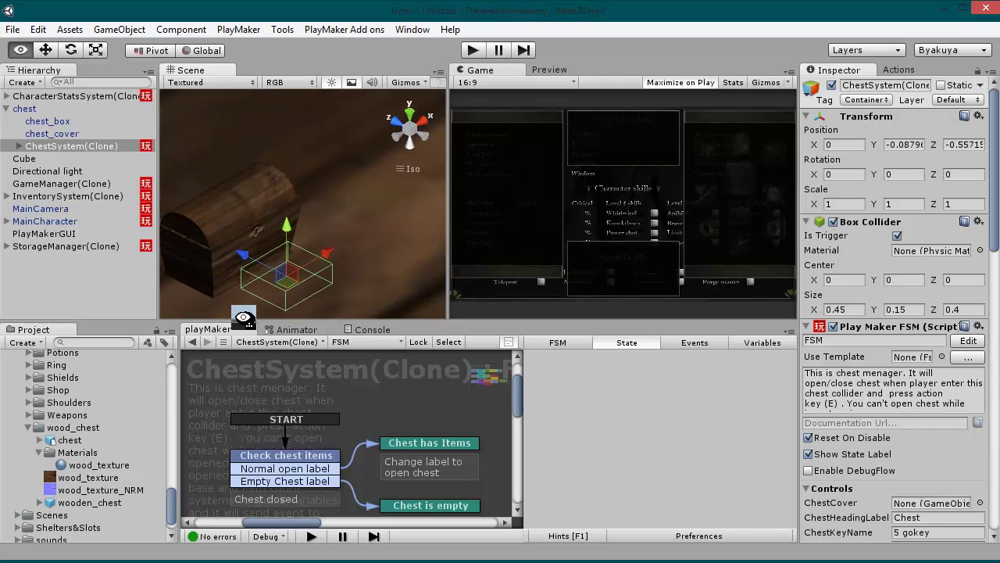
middle_drag(275, 281, 278, 268)
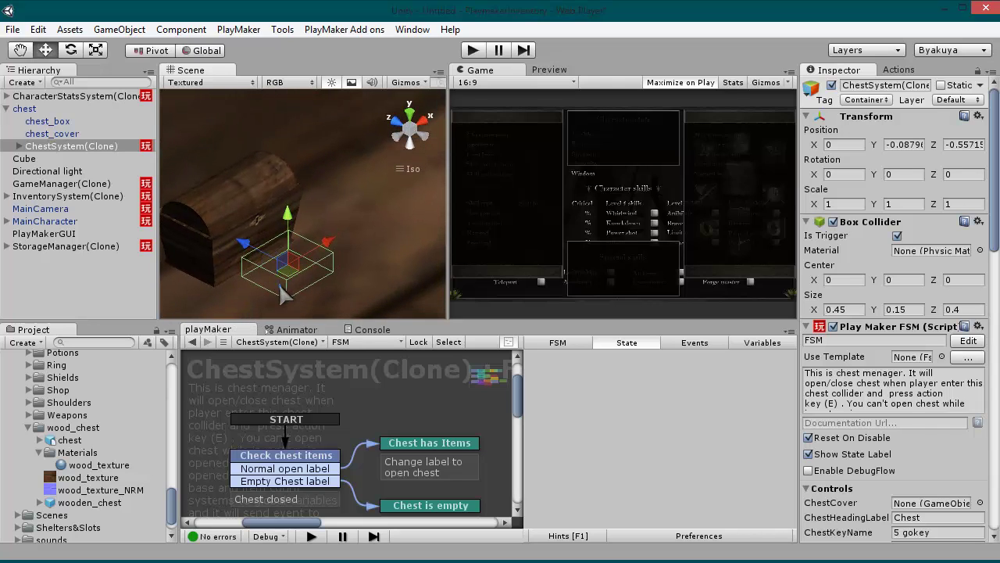
mouse_move(279, 290)
alt+mouse_down()
mouse_move(393, 201)
mouse_move(286, 278)
alt+mouse_up()
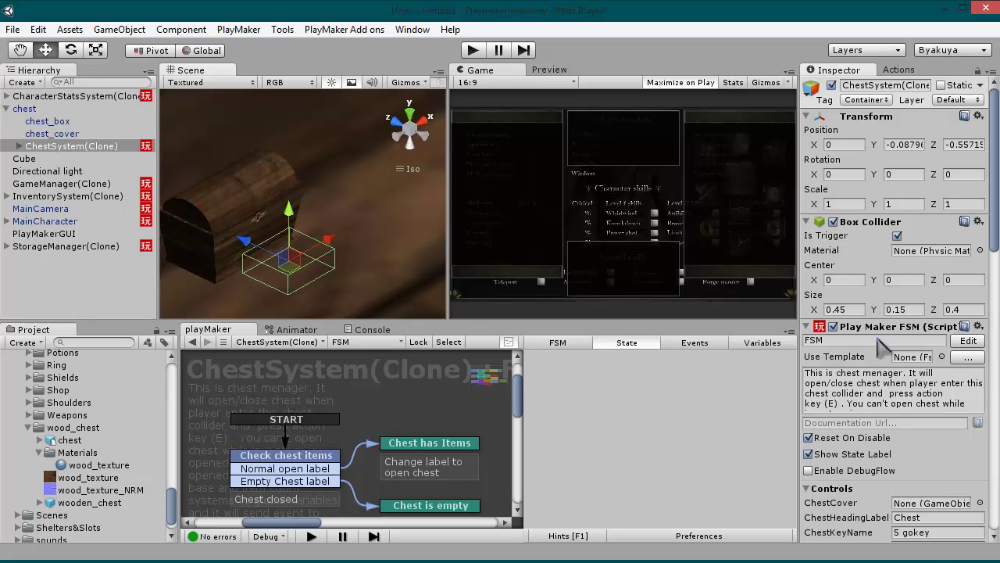
- Assign chest_cover as the ChestCover of ChestSystem(Clone) and review the remaining chest controls
scroll(888, 373, down, 3)
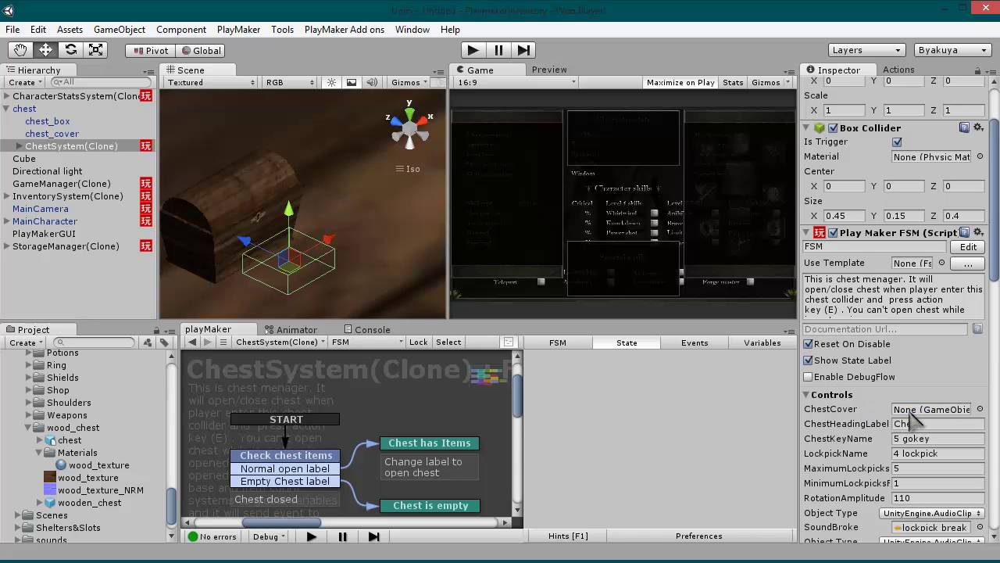
drag(64, 138, 922, 413)
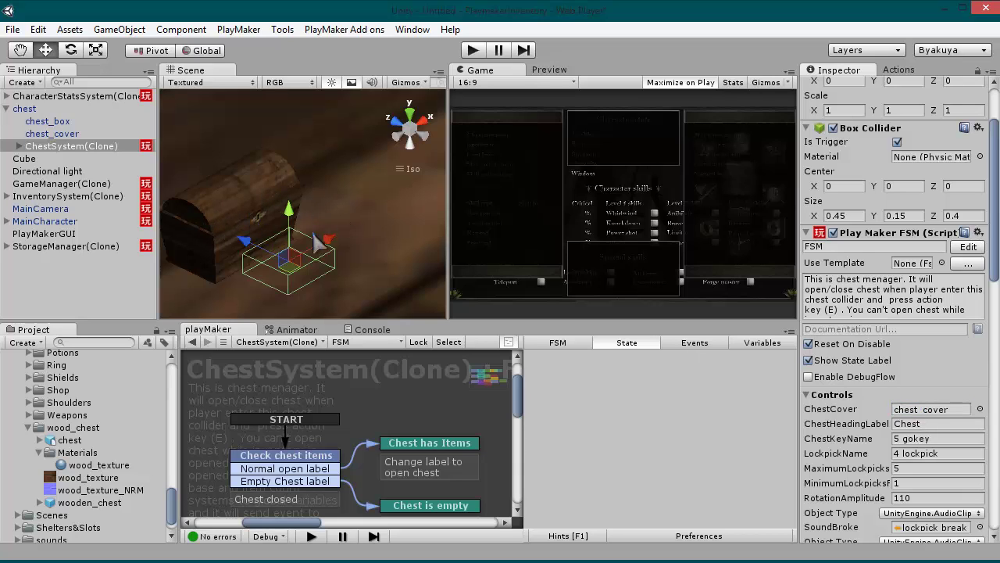
scroll(868, 442, down, 10)
scroll(876, 444, up, 2)
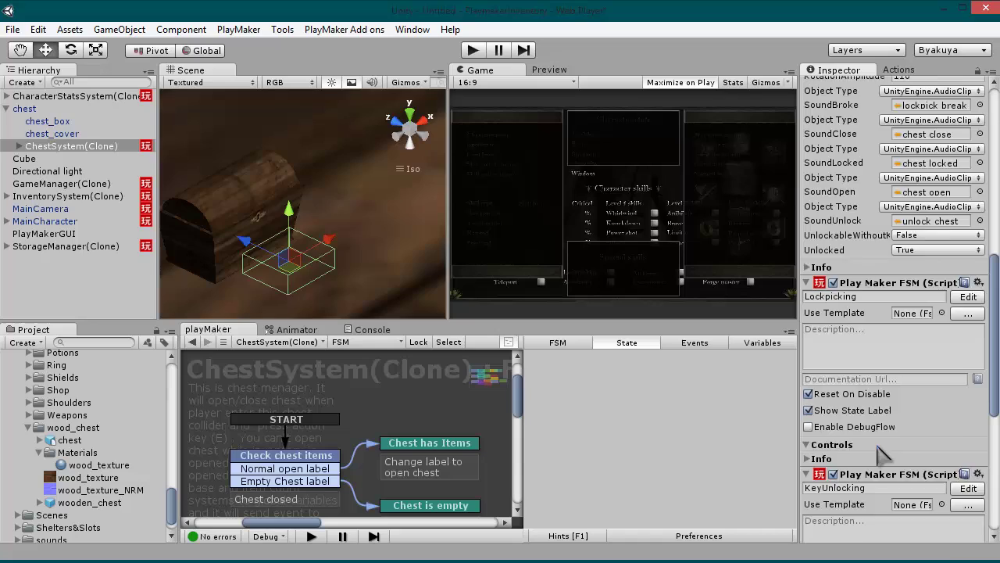
- Expand ChestSystem(Clone) and set the prefill count of ChestItemDatabase's hash table to 3
double_click(47, 146)
click(18, 146)
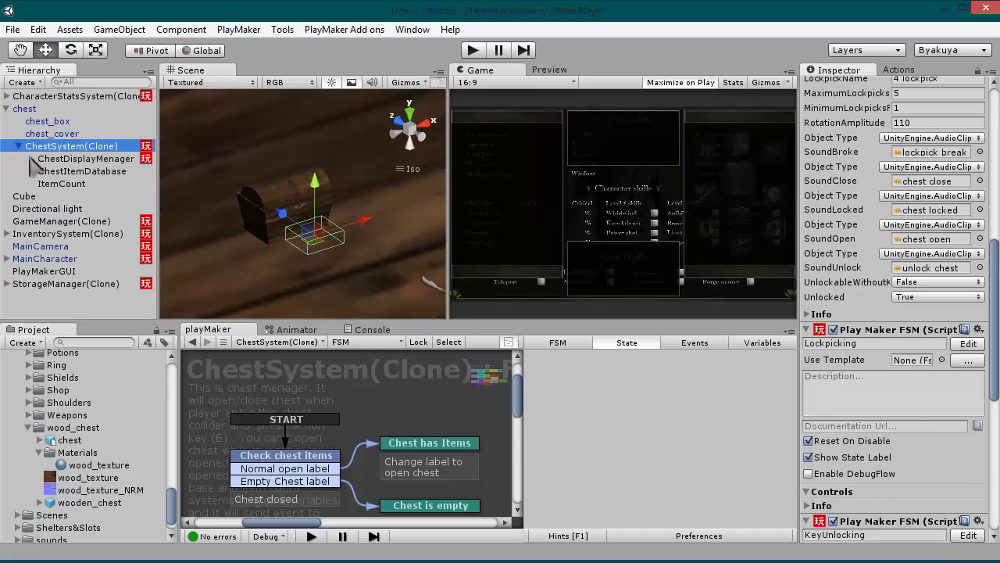
click(86, 171)
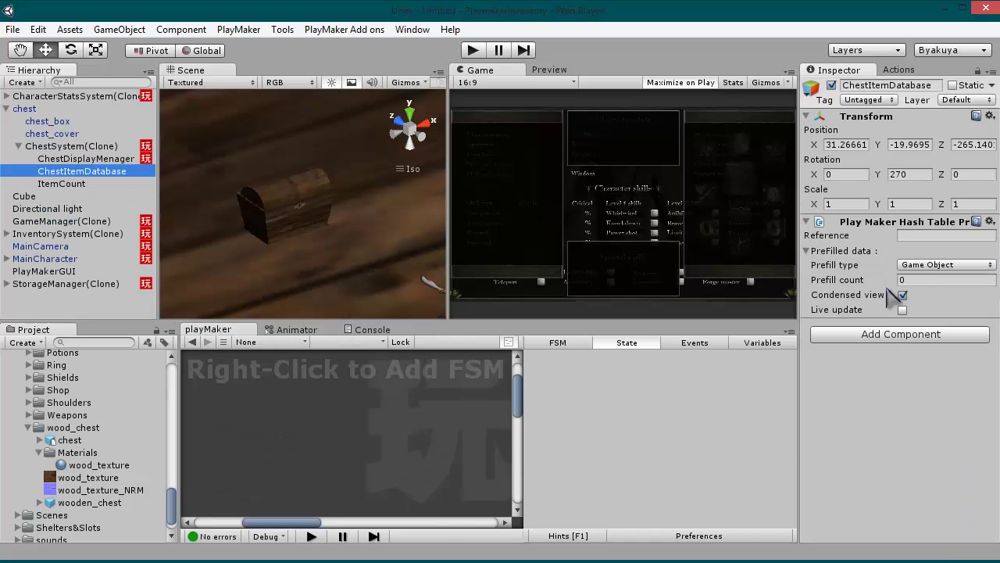
click(916, 279)
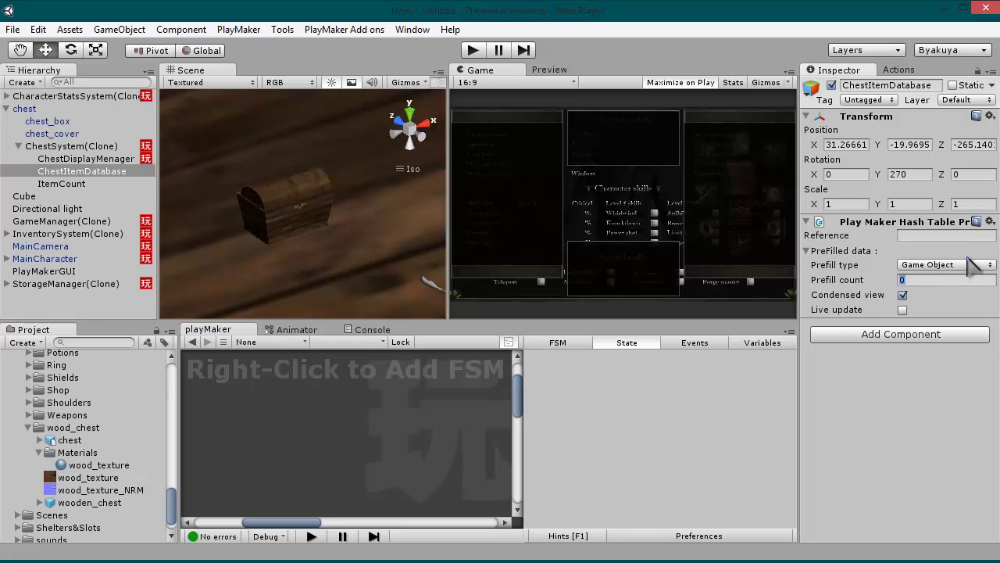
text(3)
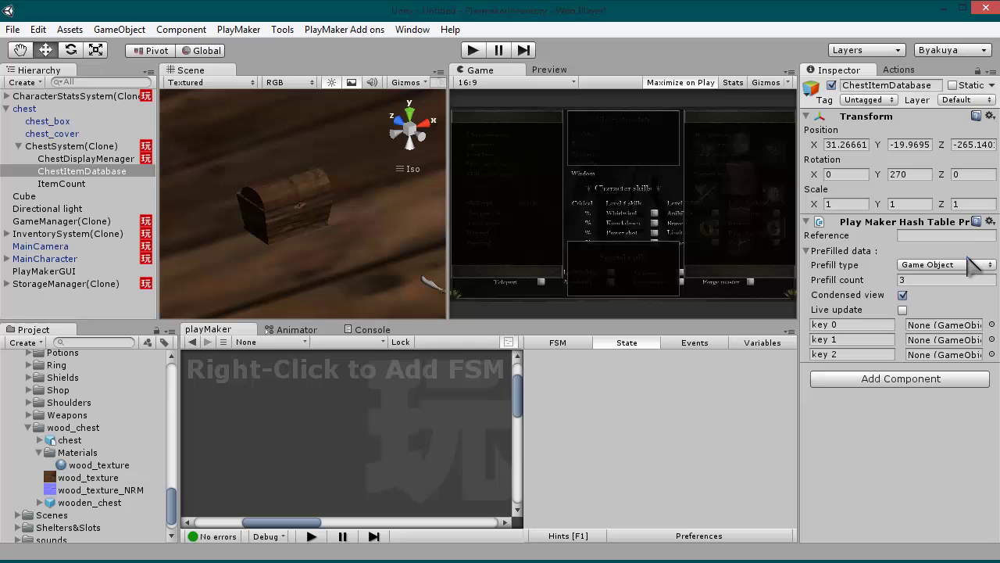
- Assign the GUI prefabs for Potion of experience, Potion of energy and Elixir of strength to the three ChestItemDatabase entries
scroll(94, 477, up, 7)
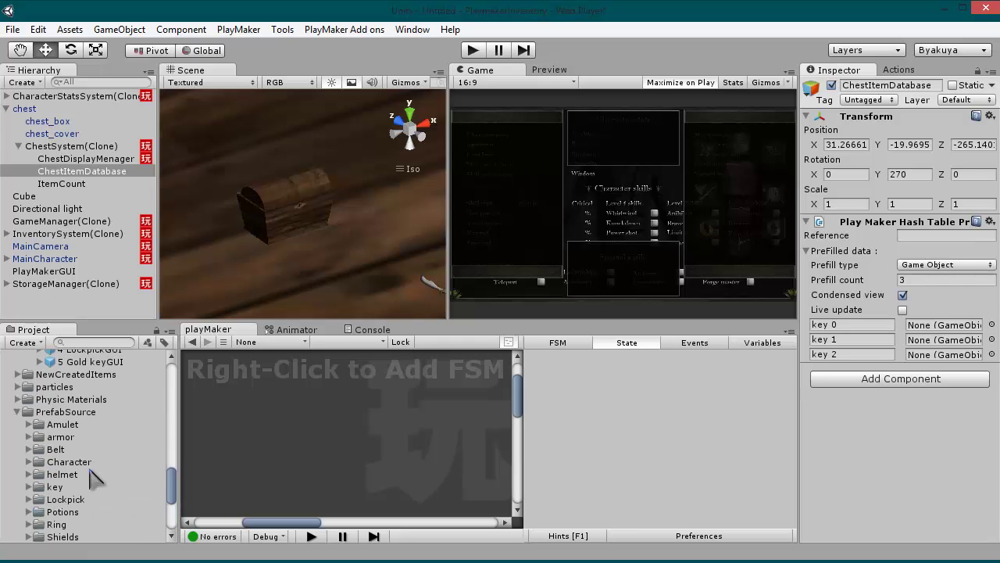
scroll(94, 477, up, 5)
scroll(97, 469, down, 1)
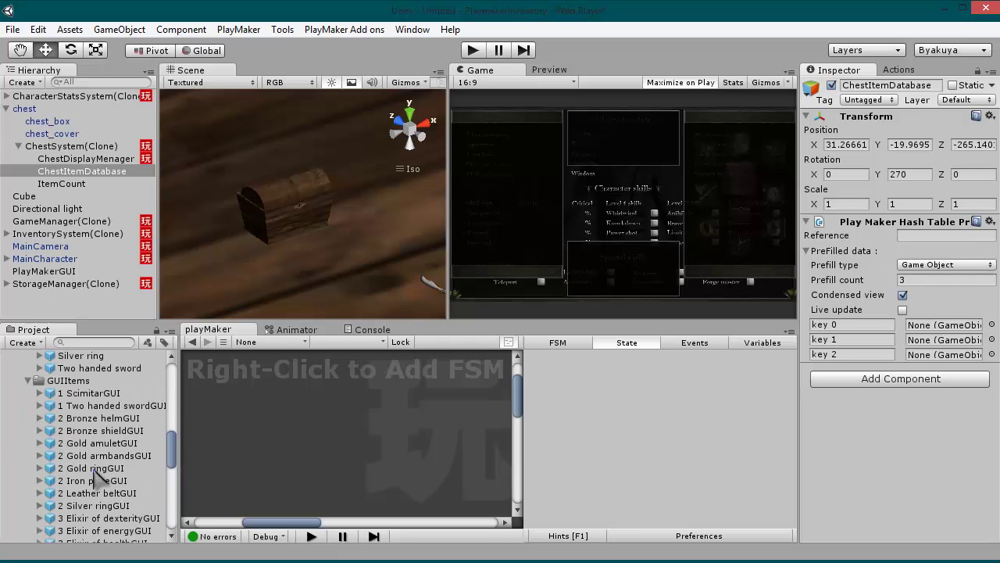
scroll(125, 504, down, 2)
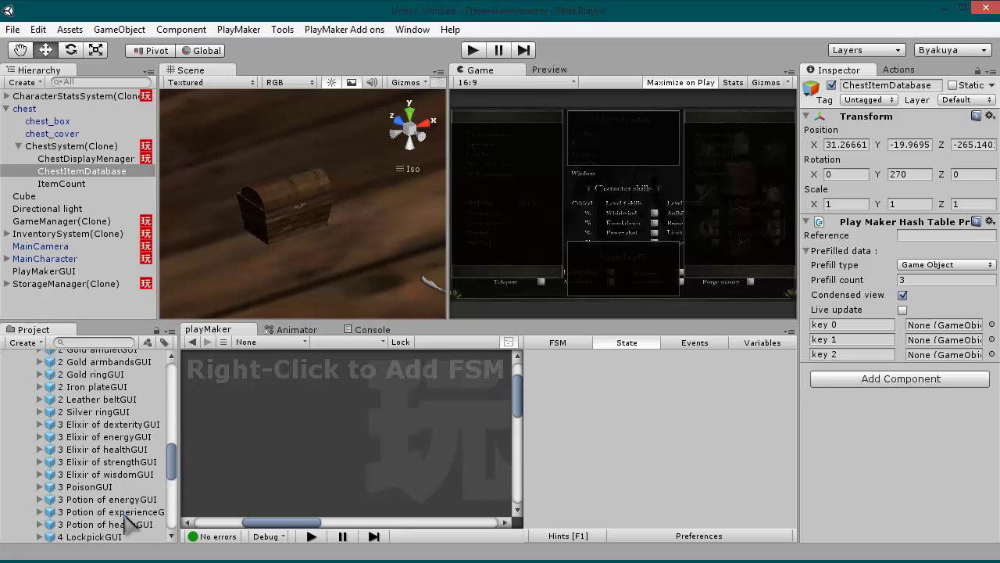
scroll(130, 512, down, 2)
drag(125, 467, 910, 332)
drag(96, 452, 937, 345)
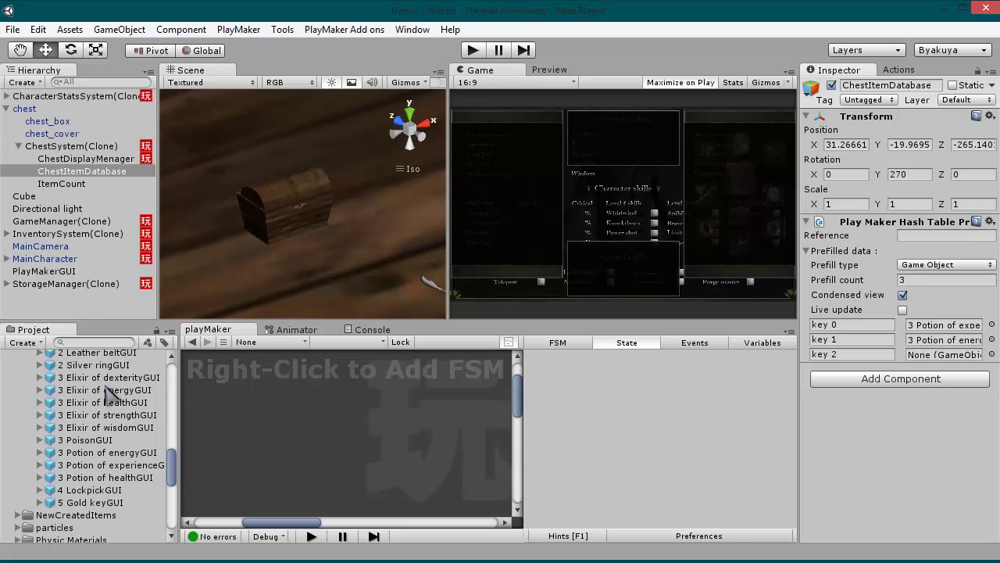
drag(135, 422, 930, 356)
- Name the three ChestItemDatabase keys "3 poexp", "3 poenergy" and "3 elstrength", in that order
click(852, 324)
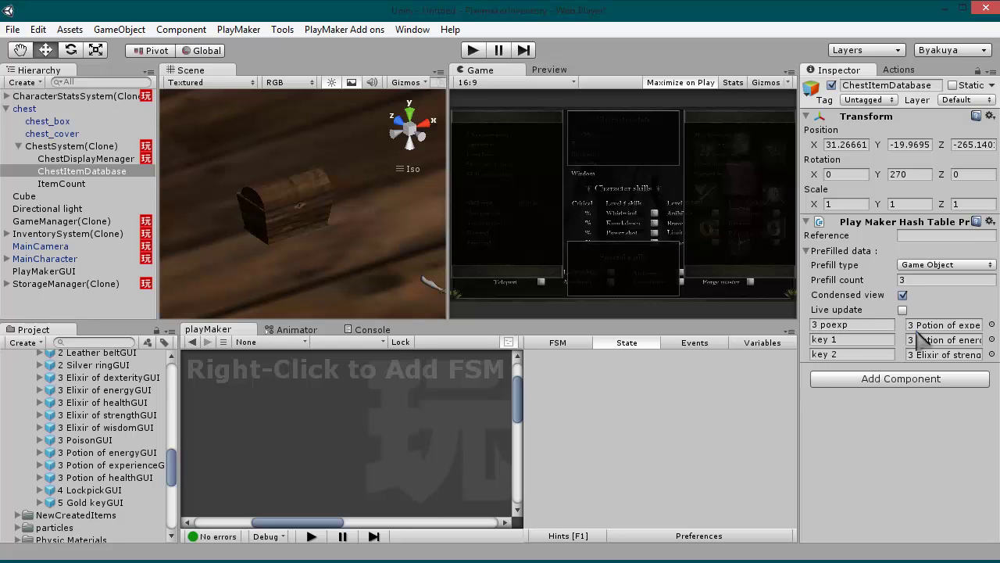
click(855, 339)
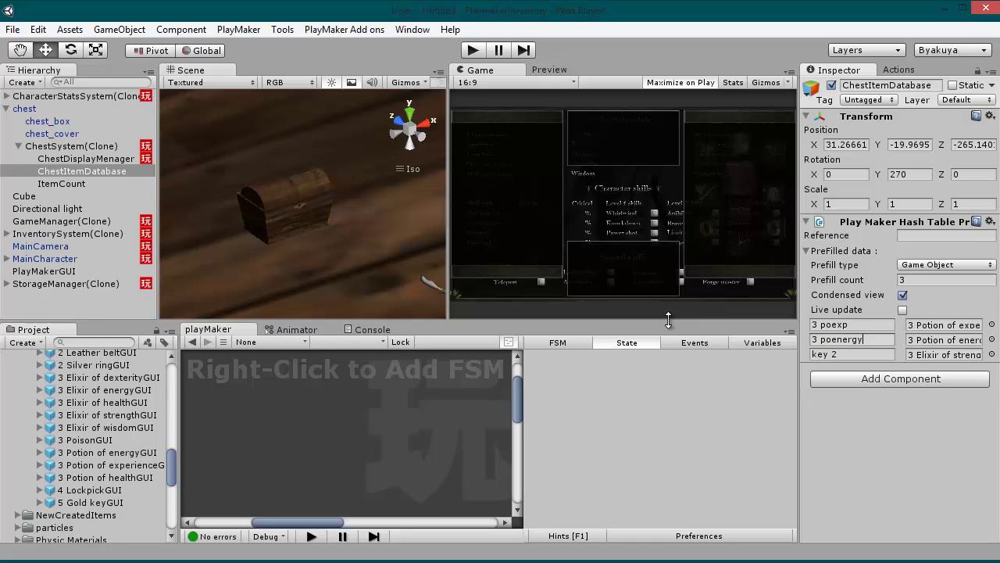
text(3 poenergy)
click(848, 354)
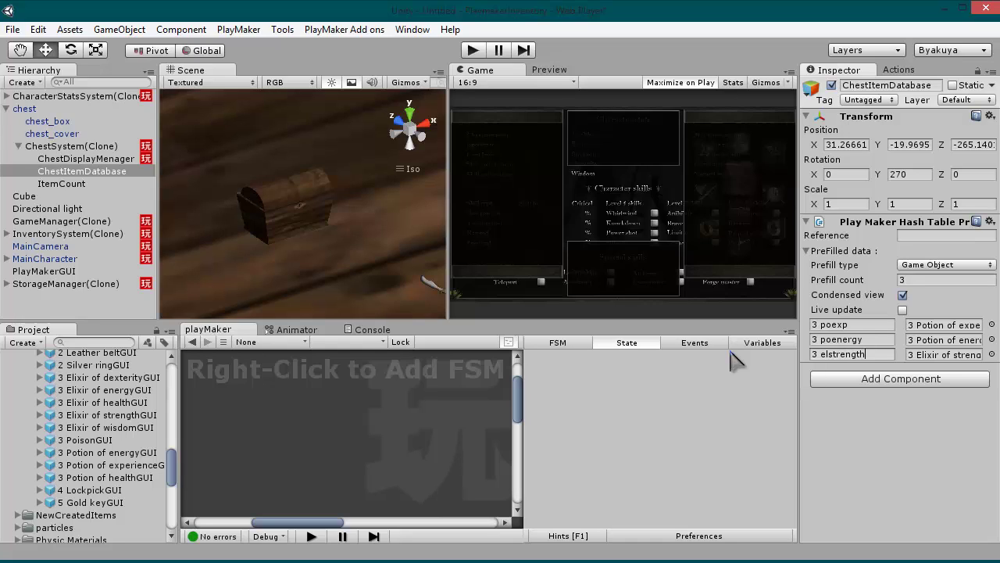
- Set ItemCount's prefill count to 3 and fill its first entry with key "3 poexp" and value 5
click(69, 185)
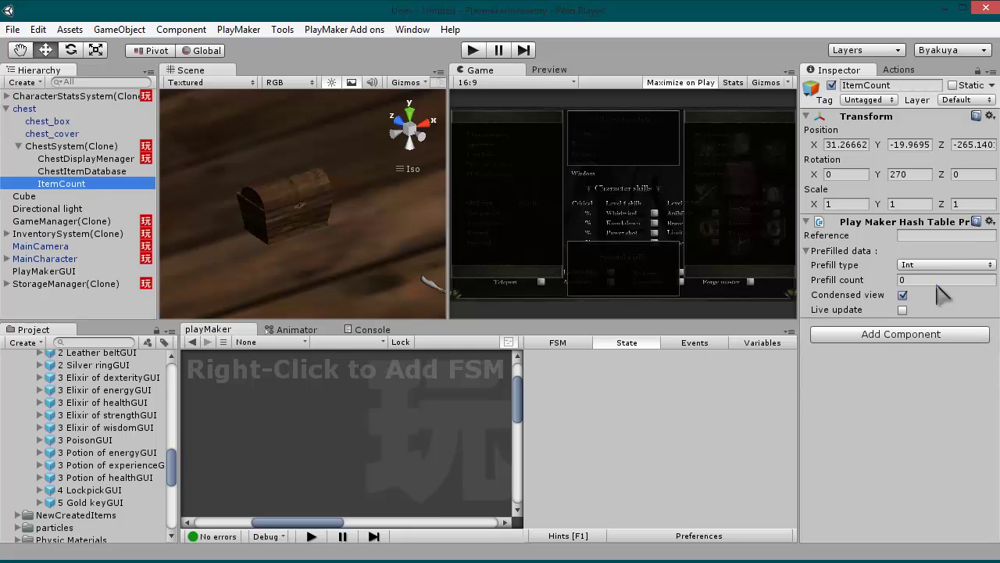
click(863, 280)
text(3)
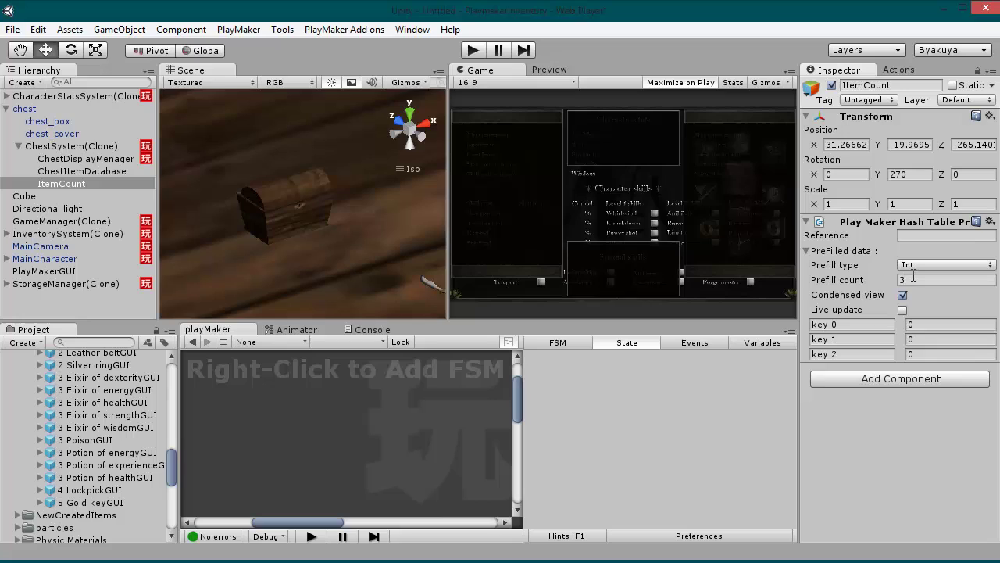
click(926, 325)
click(860, 325)
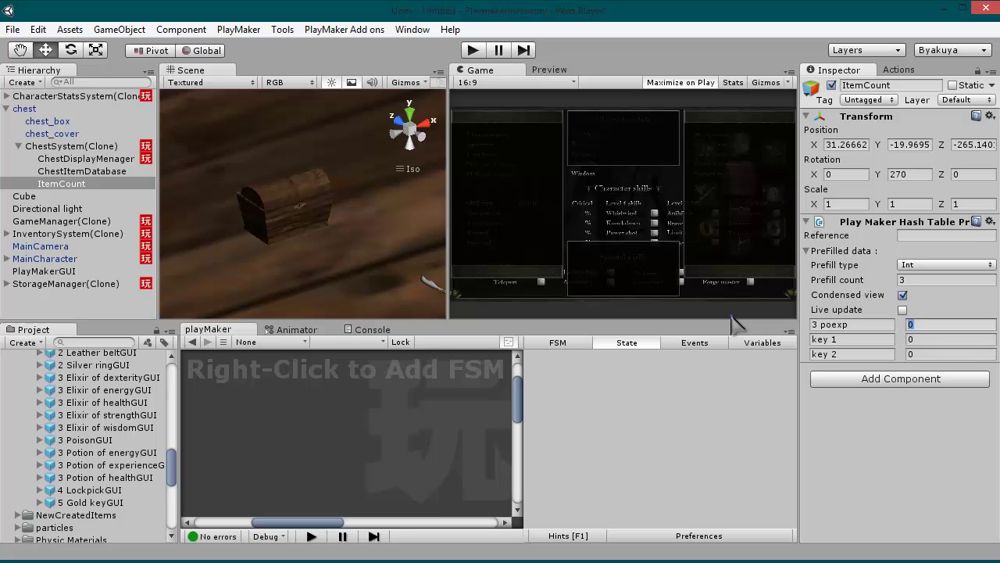
- Fill the other ItemCount entries with "3 poenergy" at 15 and "3 elstrength" at 5
click(859, 341)
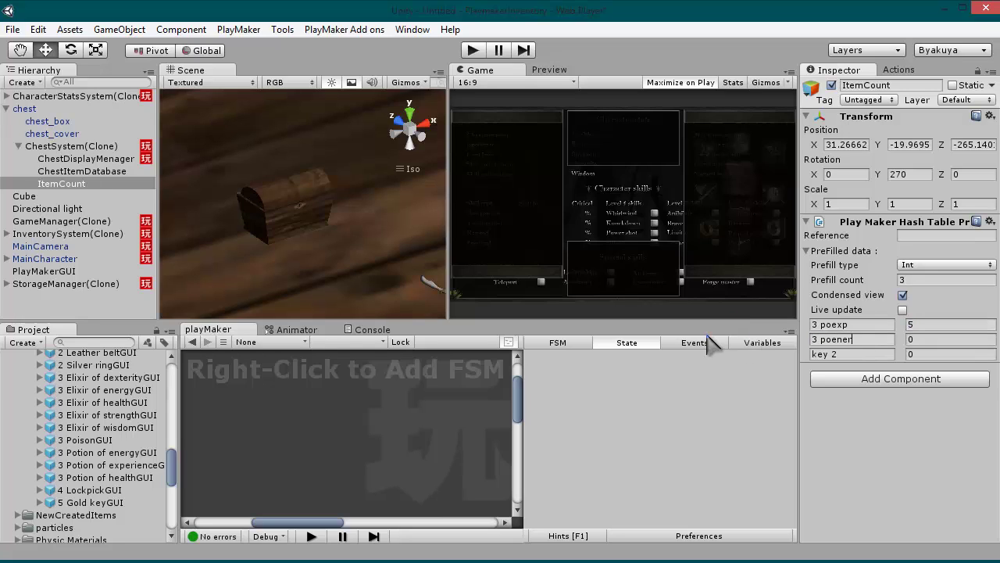
key(Tab)
text(10)
click(818, 356)
key(Tab)
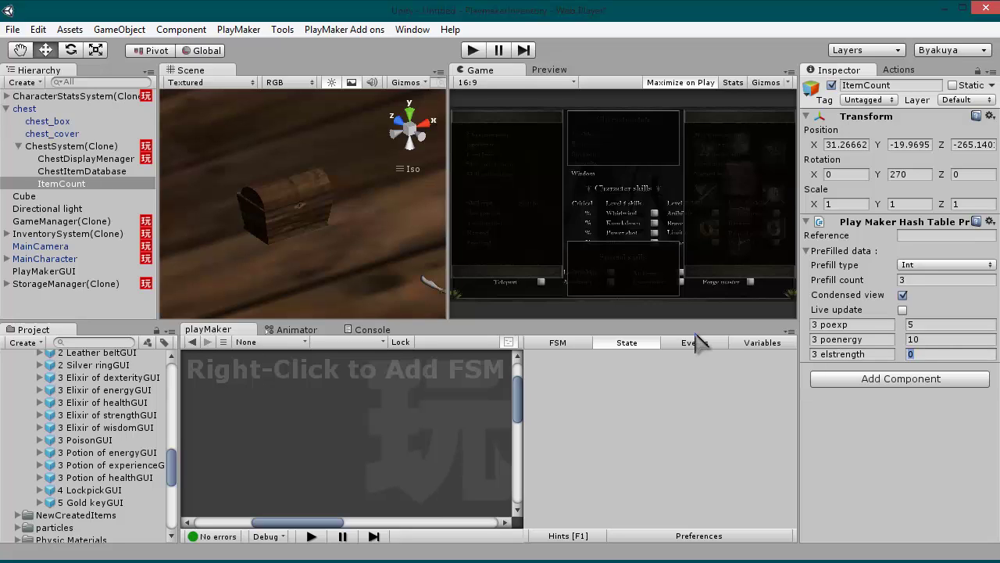
click(955, 340)
- Run the scene in Play mode, open the chest with the character and inspect the items inside
click(474, 50)
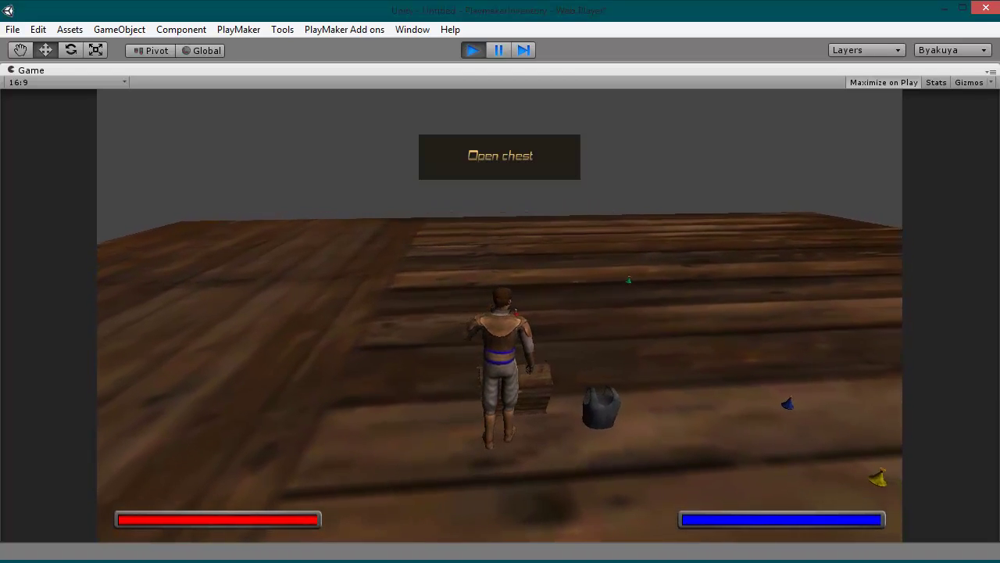
key(e)
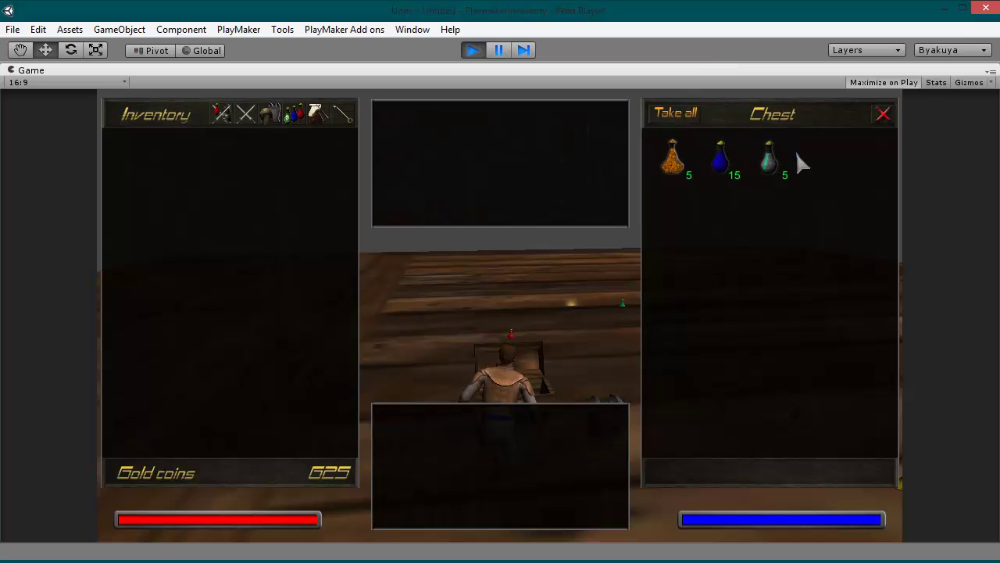
mouse_move(676, 161)
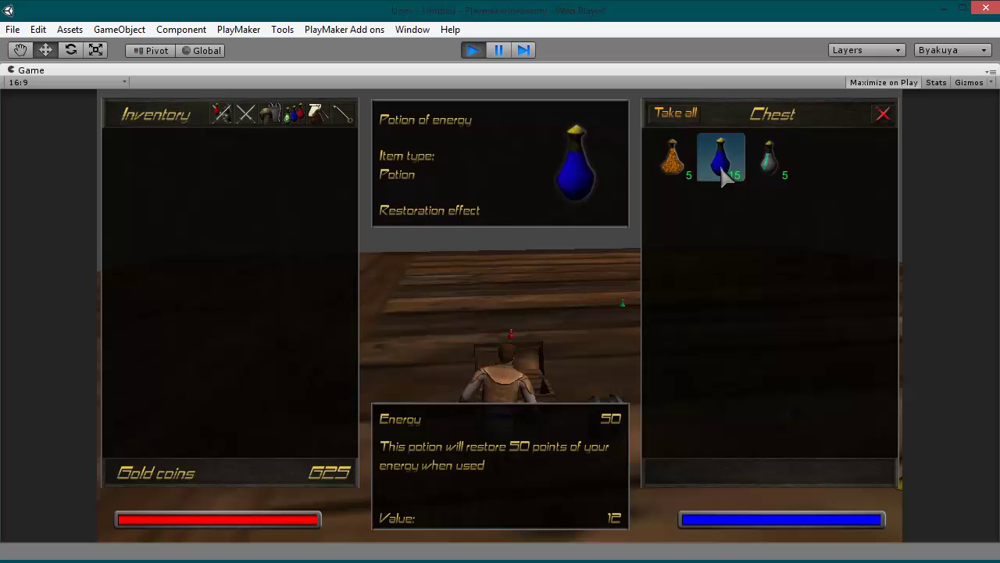
- Transfer 5 potions of experience, 10 potions of energy and 2 elixirs of strength from the chest to the inventory
click(773, 164)
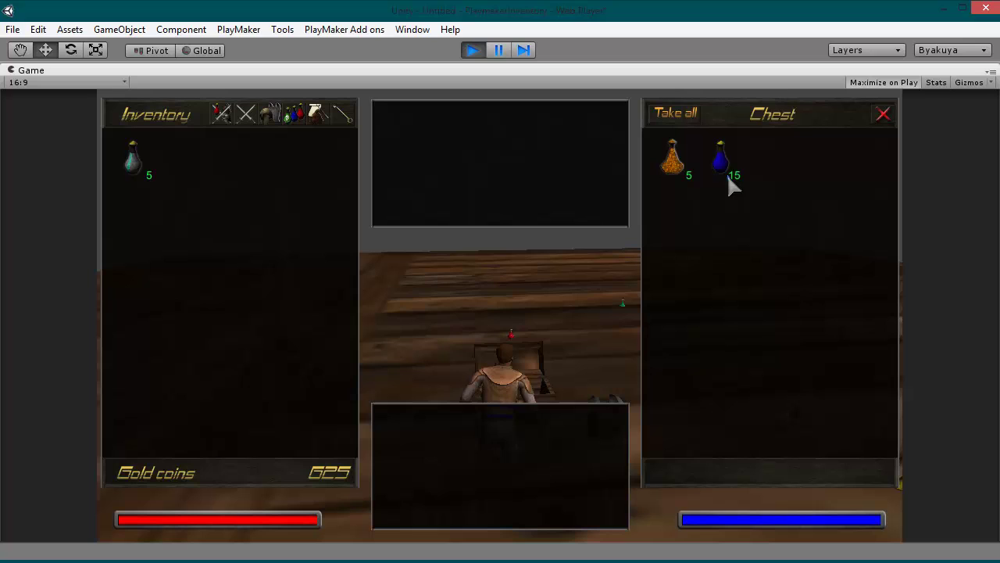
mouse_move(713, 160)
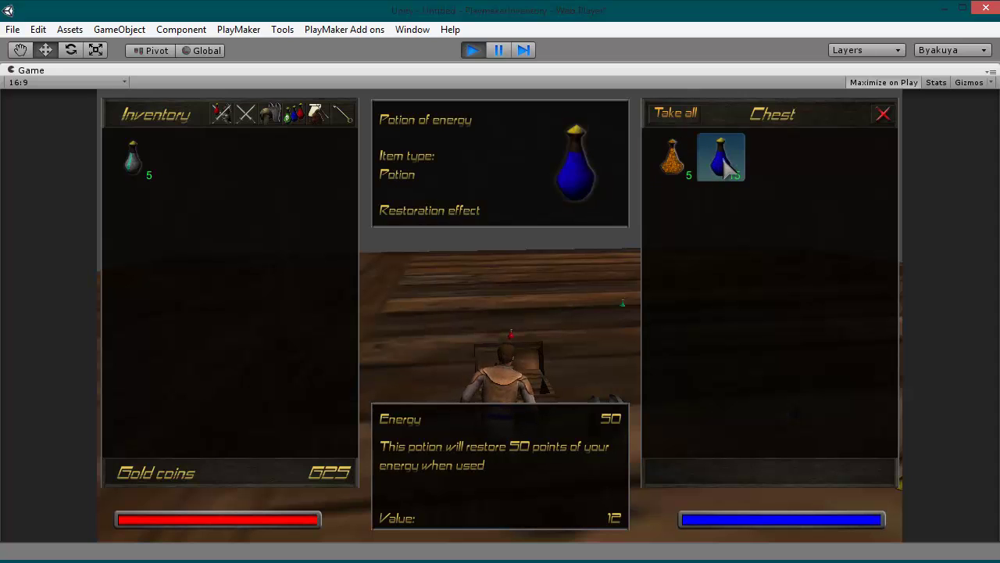
click(726, 165)
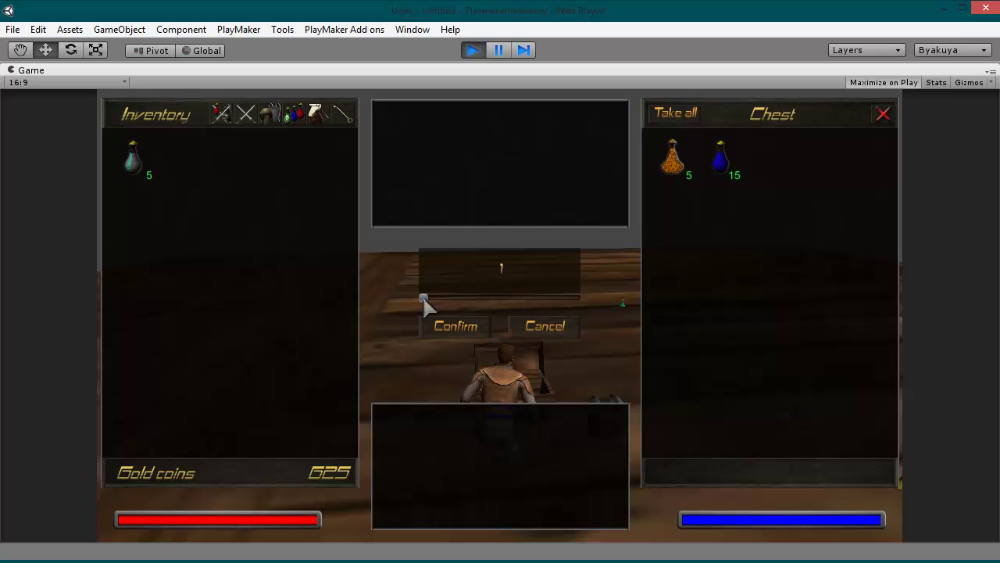
drag(426, 297, 523, 295)
click(457, 330)
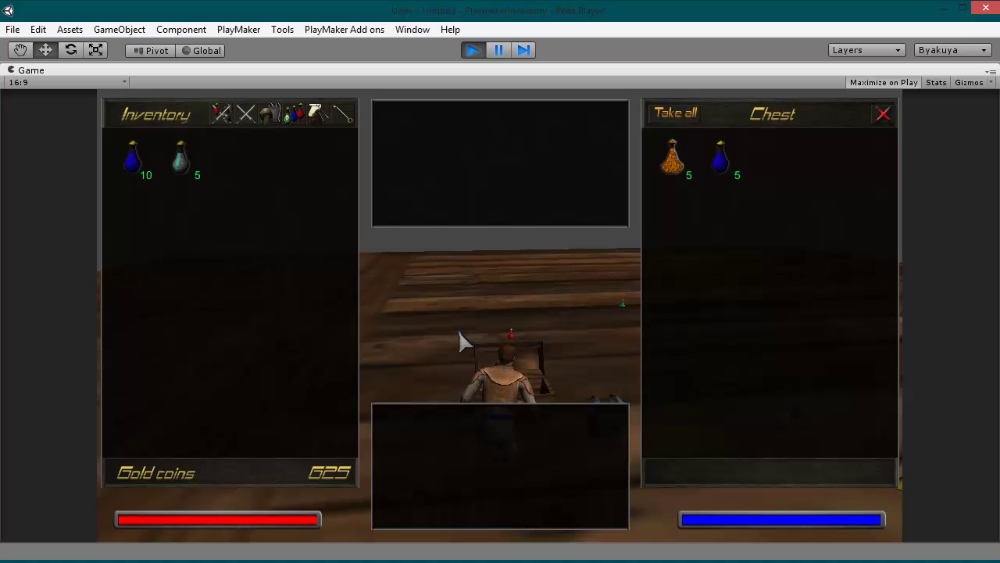
click(671, 160)
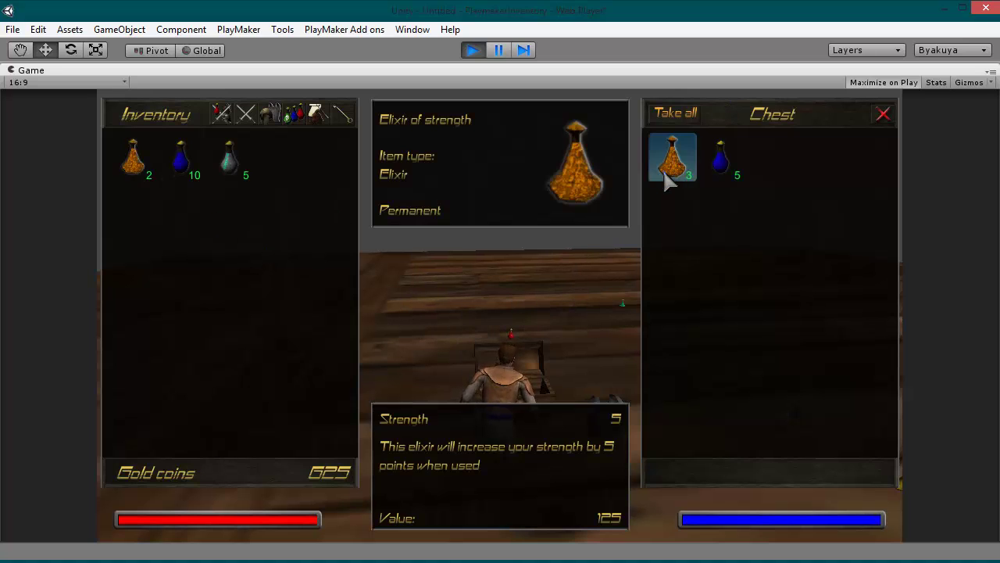
- Transfer the remaining 3 elixirs of strength and 5 potions of energy to the inventory, and close the chest
click(670, 163)
click(669, 155)
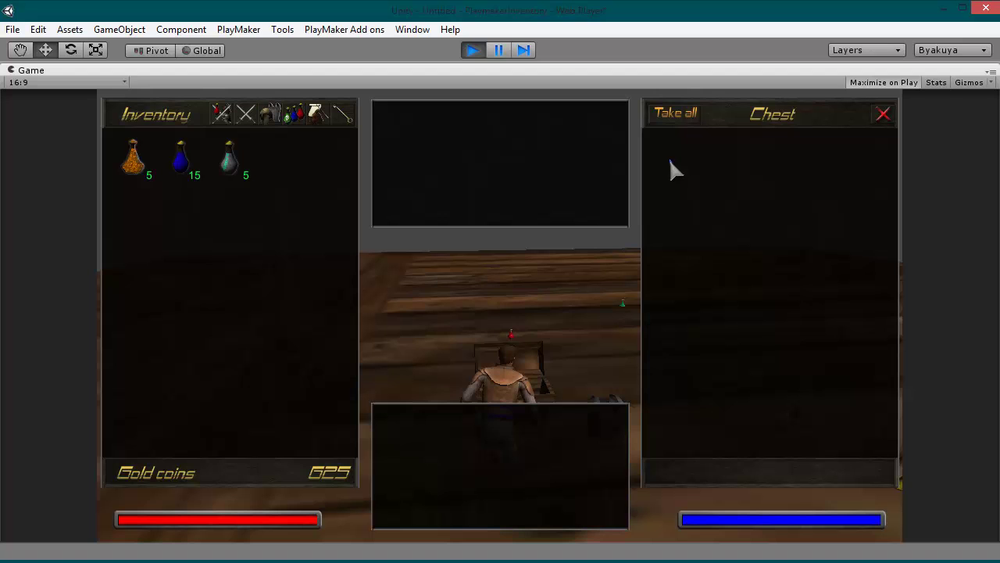
click(884, 115)
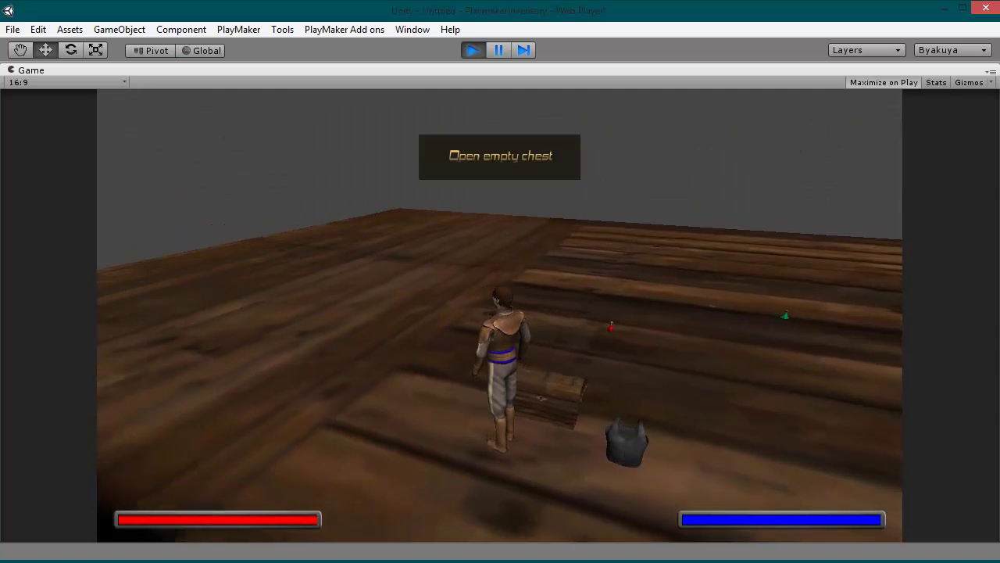
- Walk the character around the emptied chest and inspect the elixir of strength in the inventory
key(w)
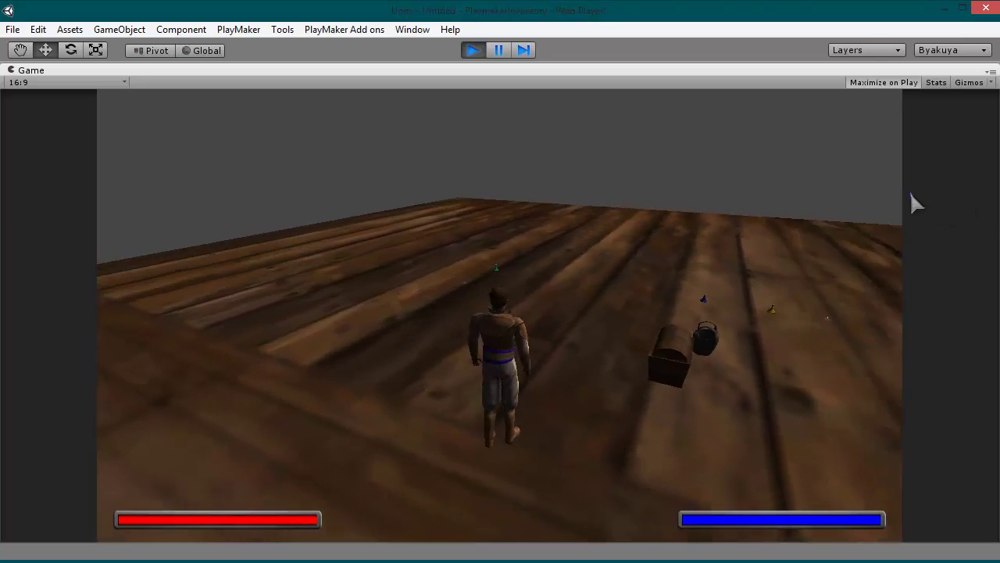
key(a)
key(w)
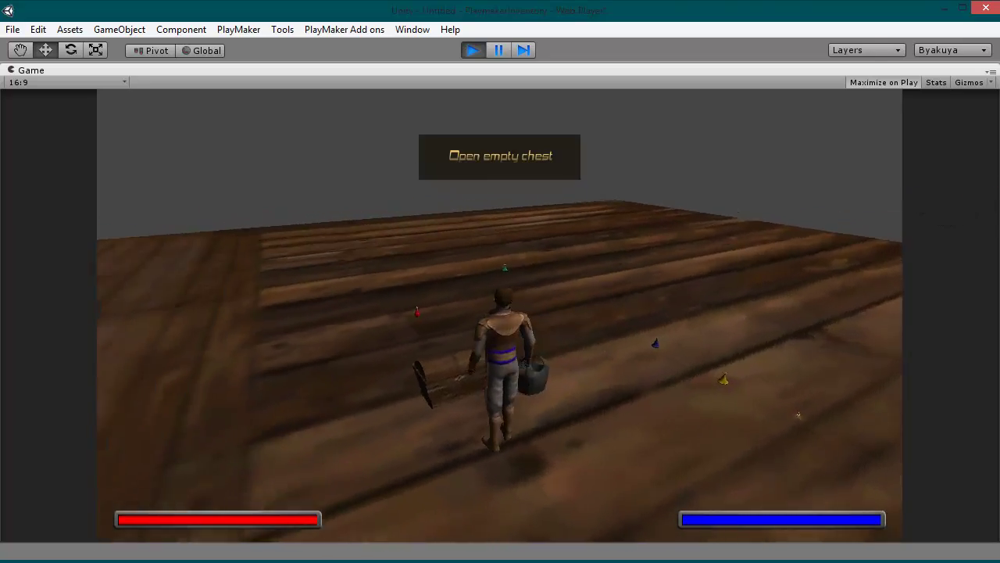
key(a)
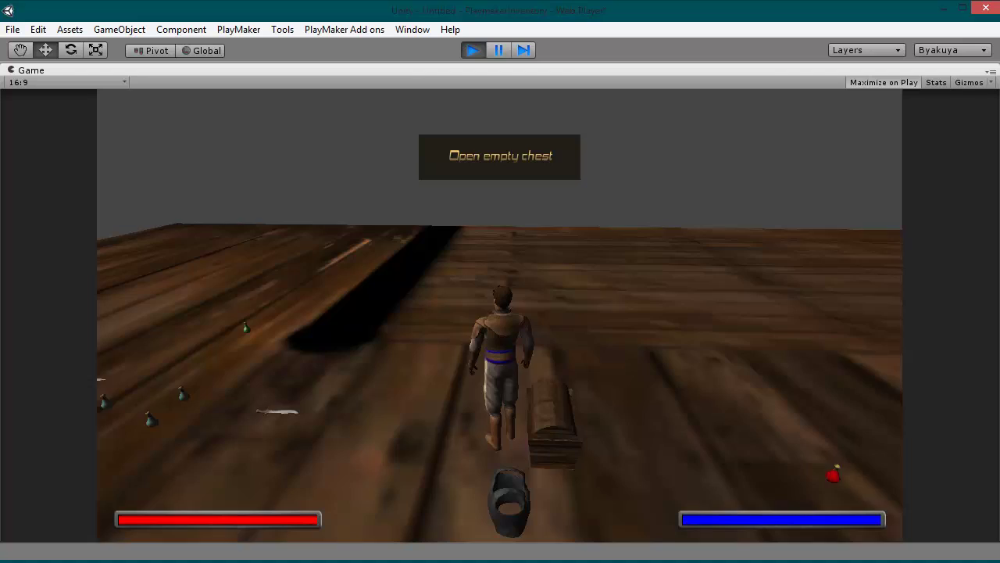
key(i)
mouse_move(138, 158)
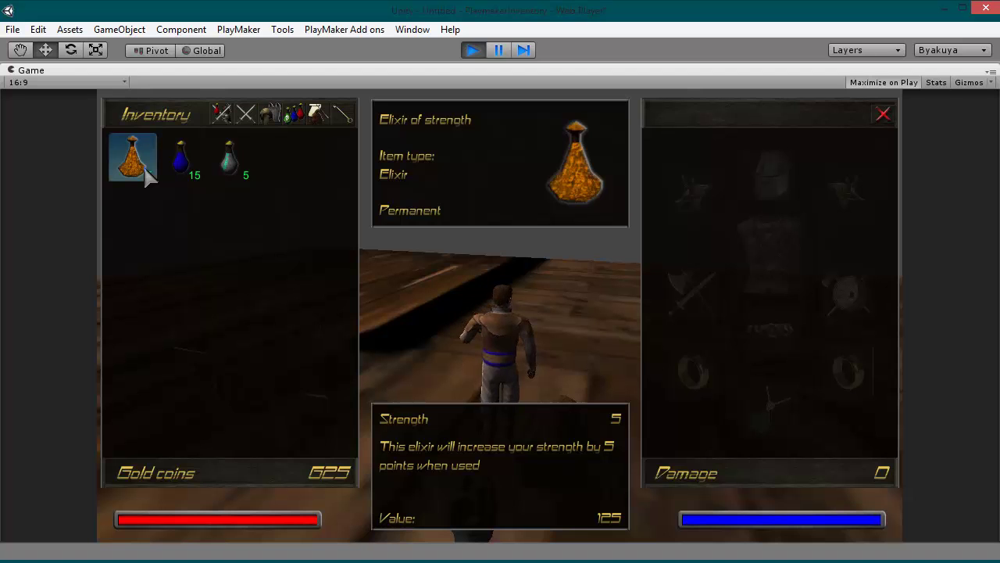
key(i)
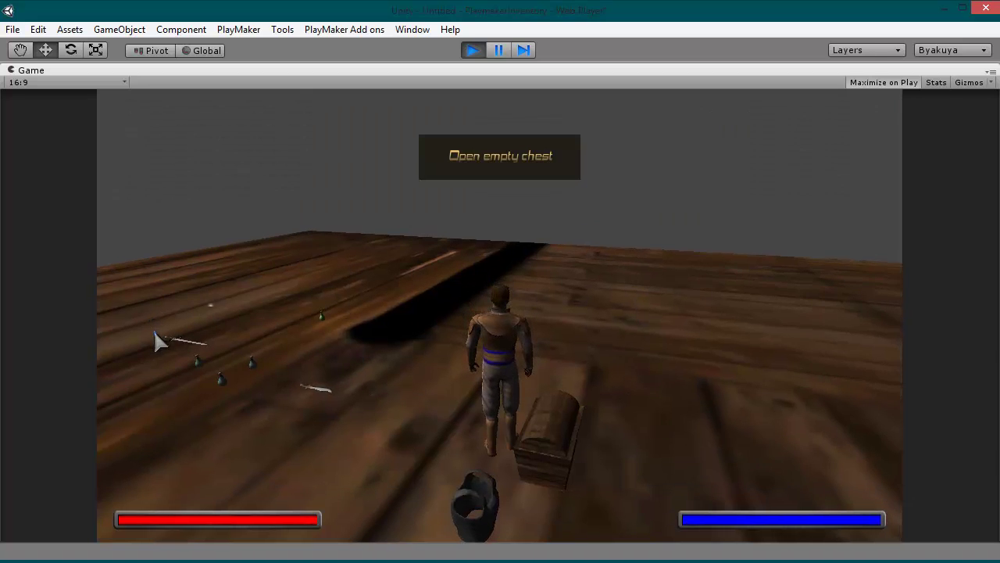
- Run the character to the nearby green potion, pick it up and open the inventory
key(w)
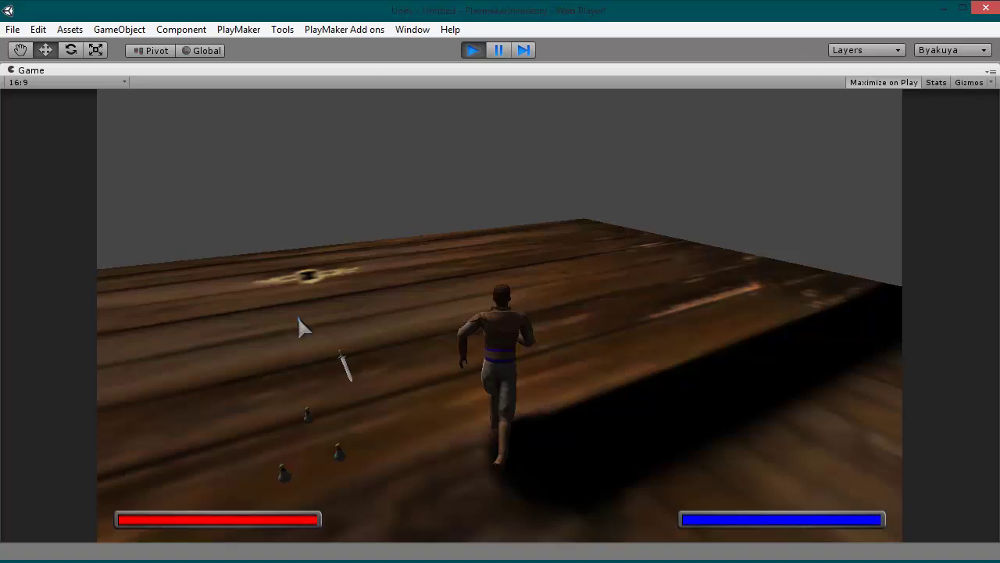
key(space)
key(i)
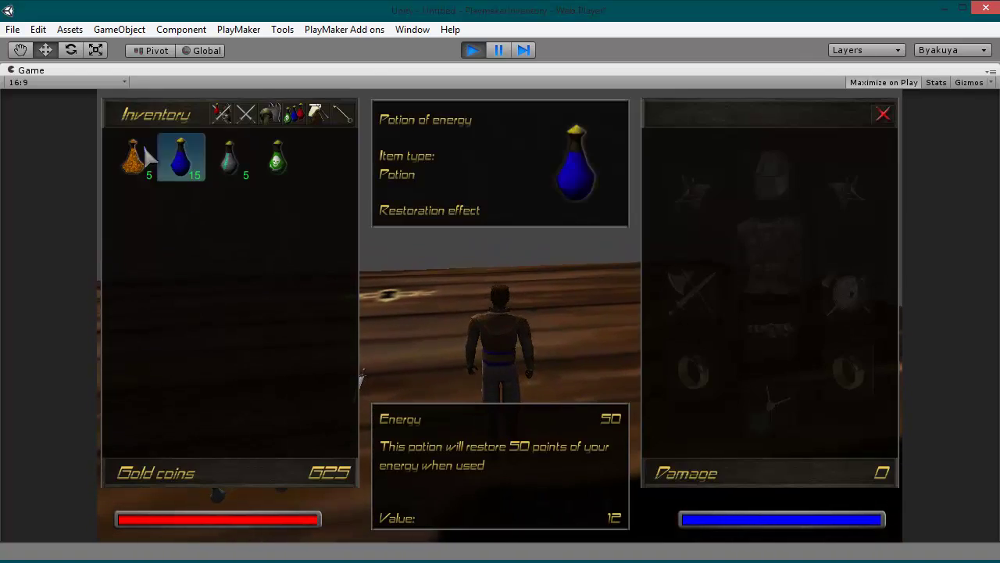
- Use three experience potions from the inventory, checking the character stats after the second one
click(230, 164)
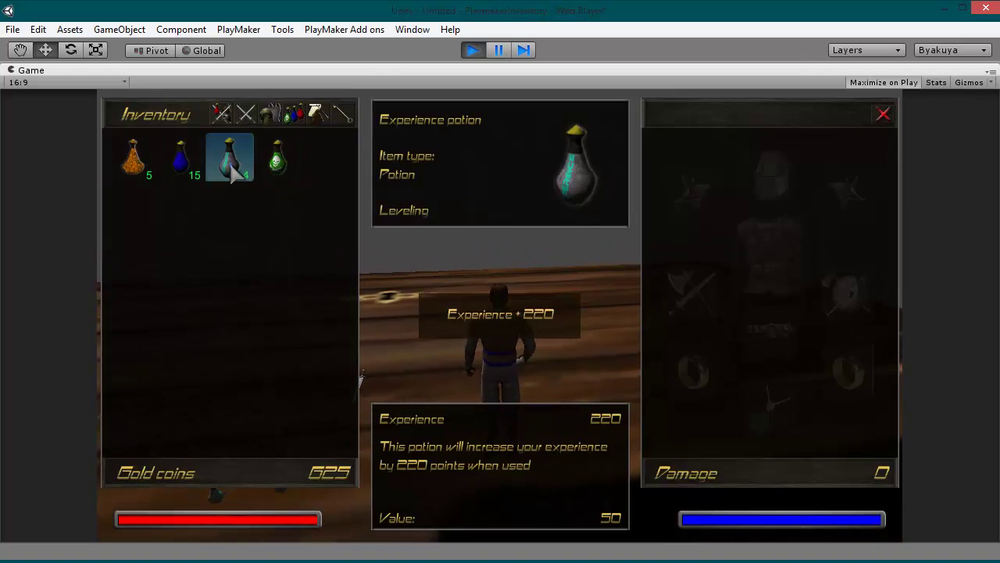
right_click(231, 168)
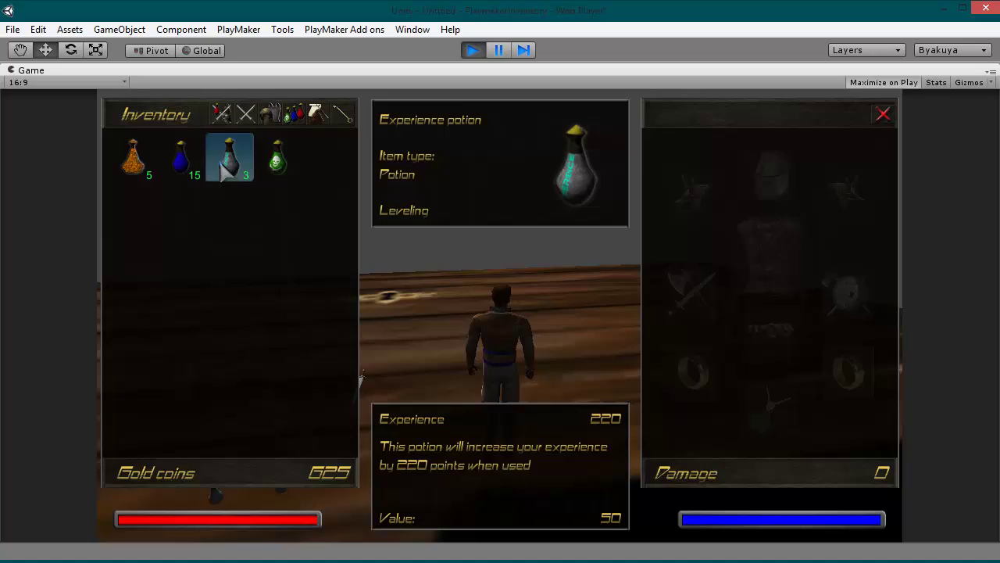
key(c)
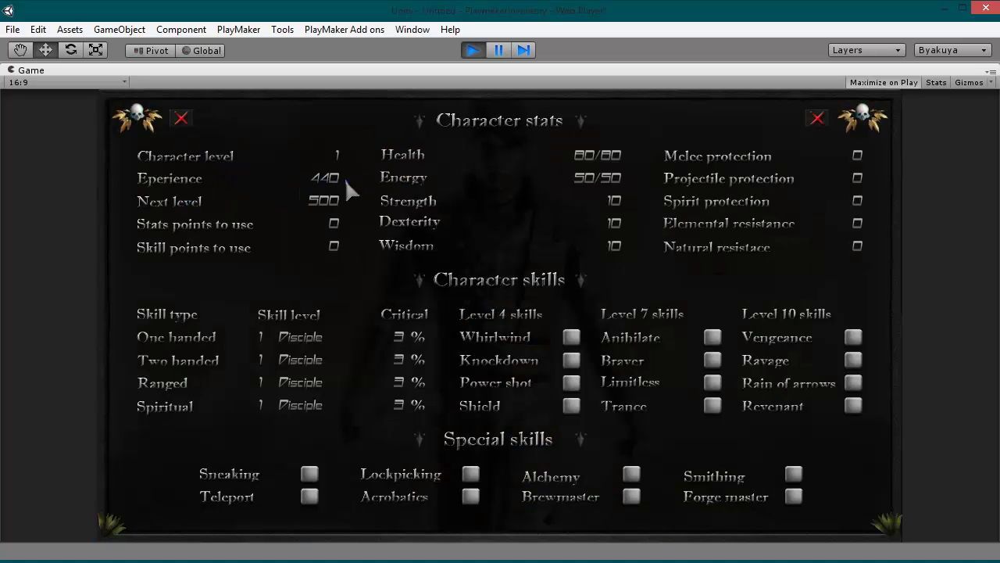
key(i)
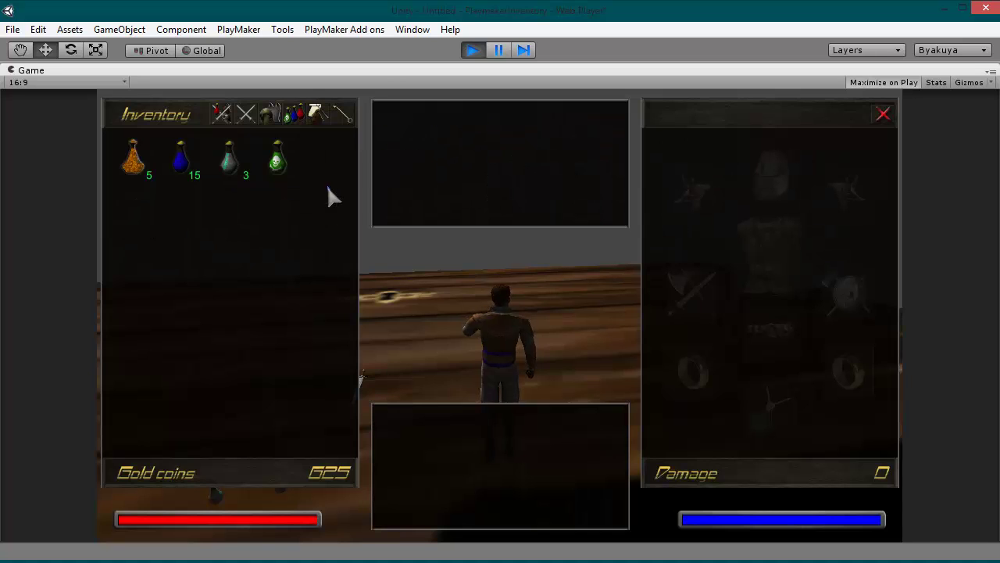
right_click(232, 160)
- Open the character stats and spend the stats point on Strength and the skill point on Two handed
key(c)
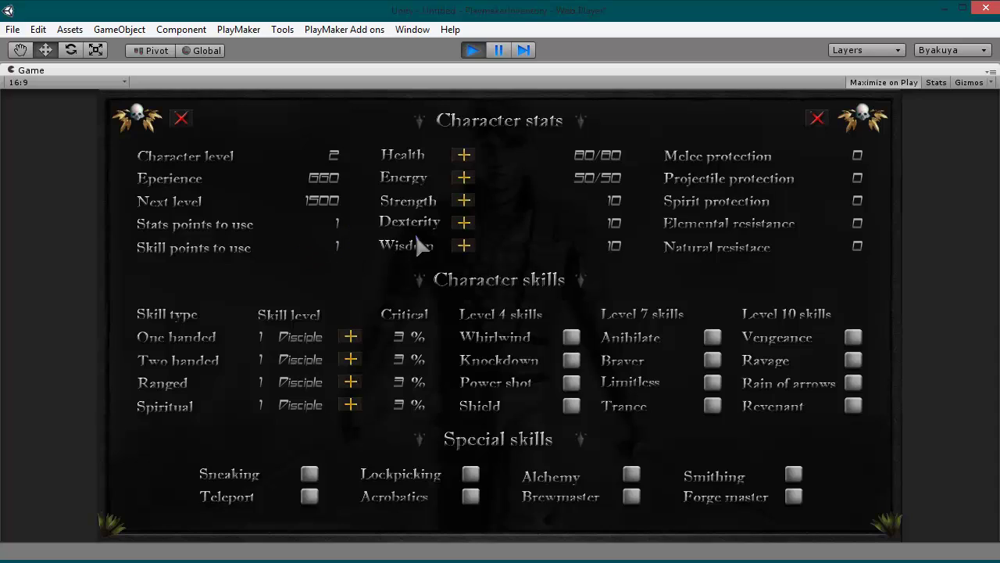
click(465, 206)
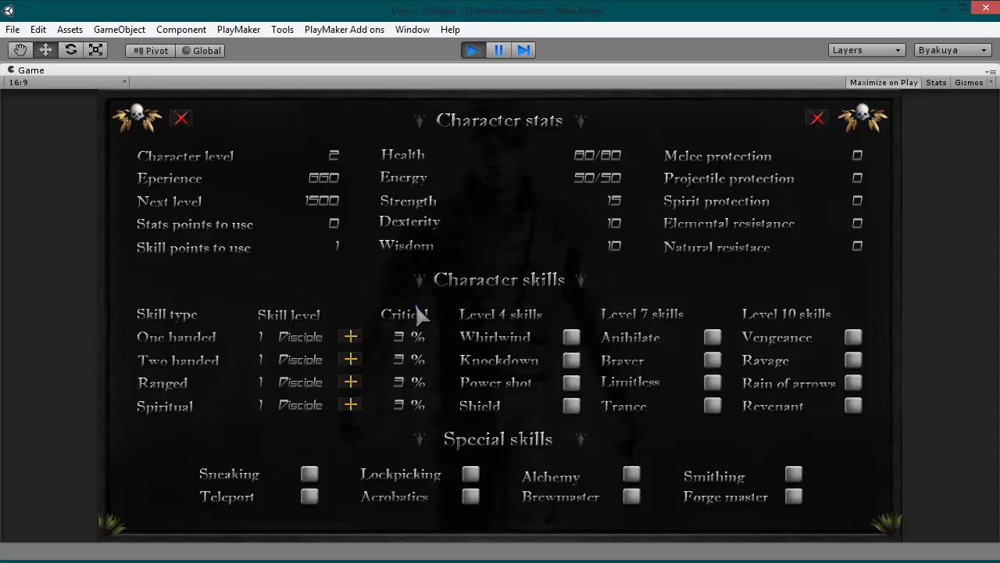
click(353, 360)
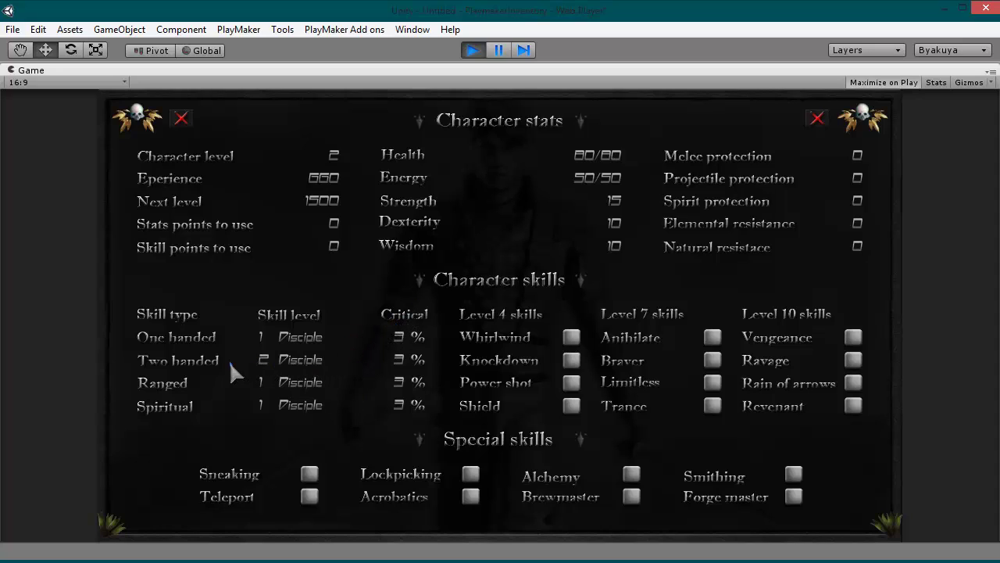
- Check the inventory, close it and move the character toward the swords and potions on the floor
key(i)
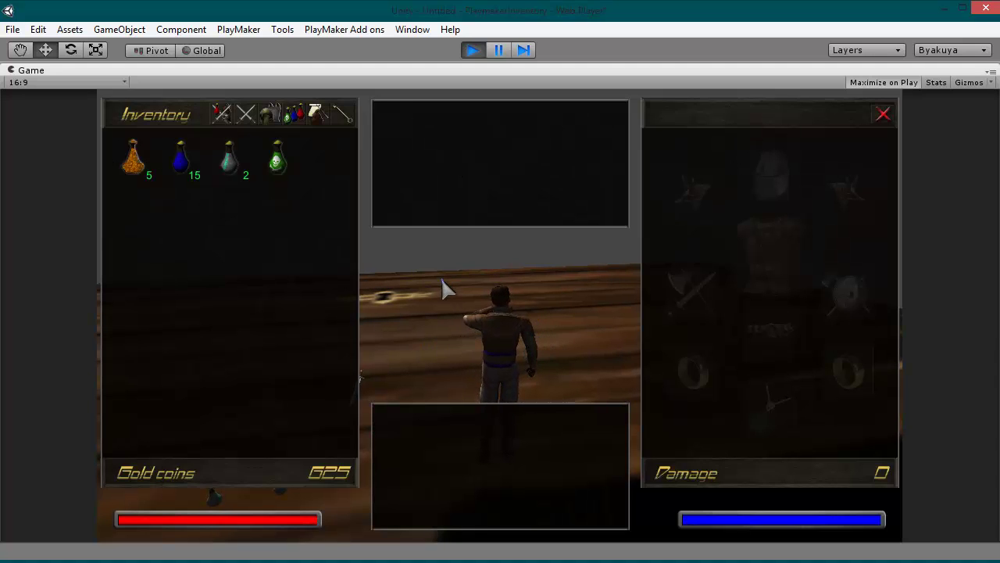
key(i)
key(w)
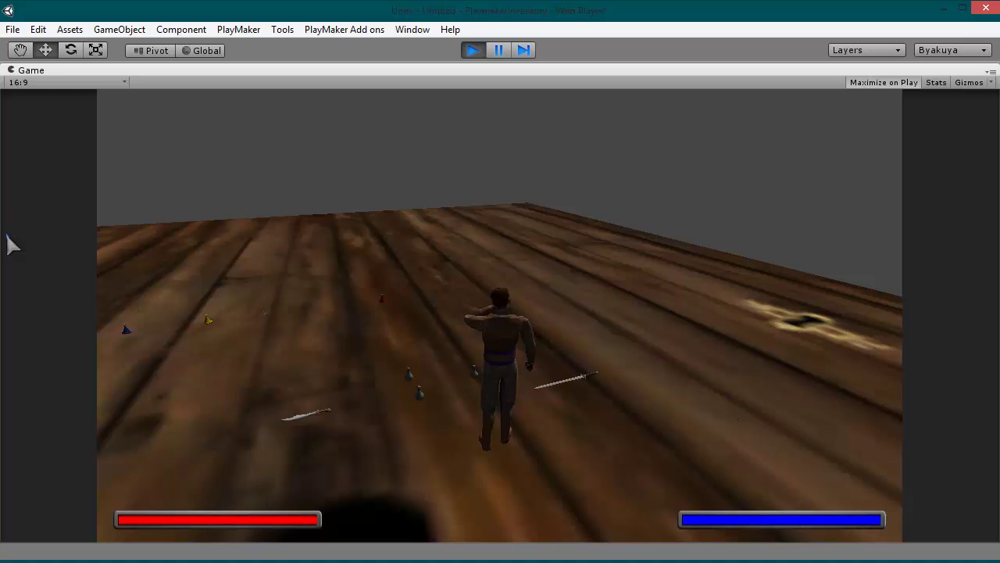